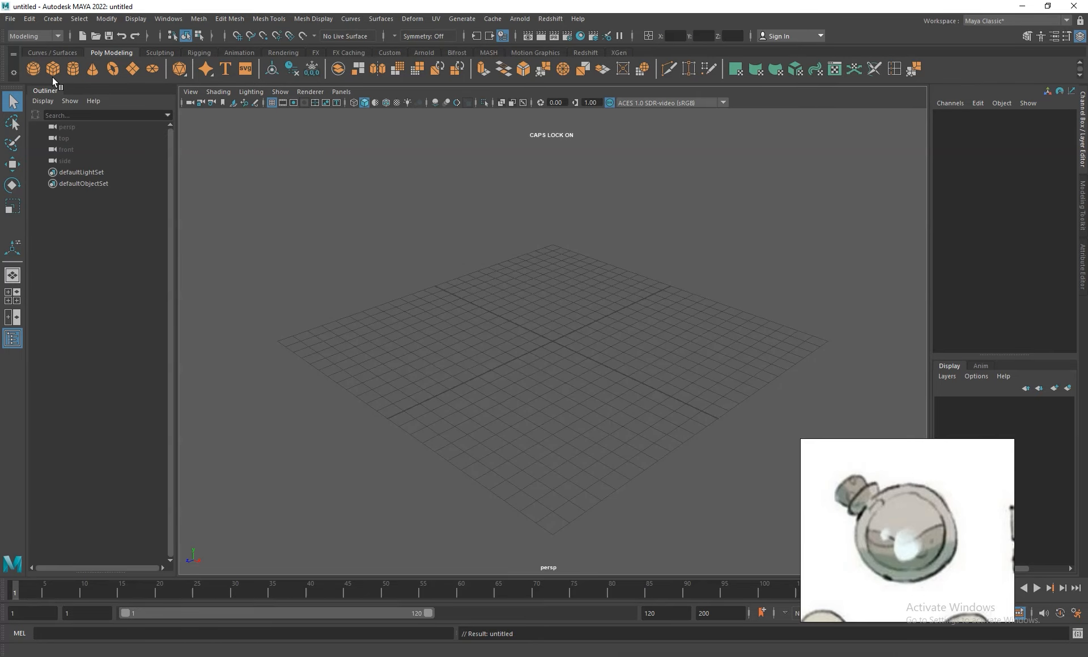
- Create a polygon sphere at the origin and raise it to about 1.487 on Translate Y
left_click(33, 68)
key("f")
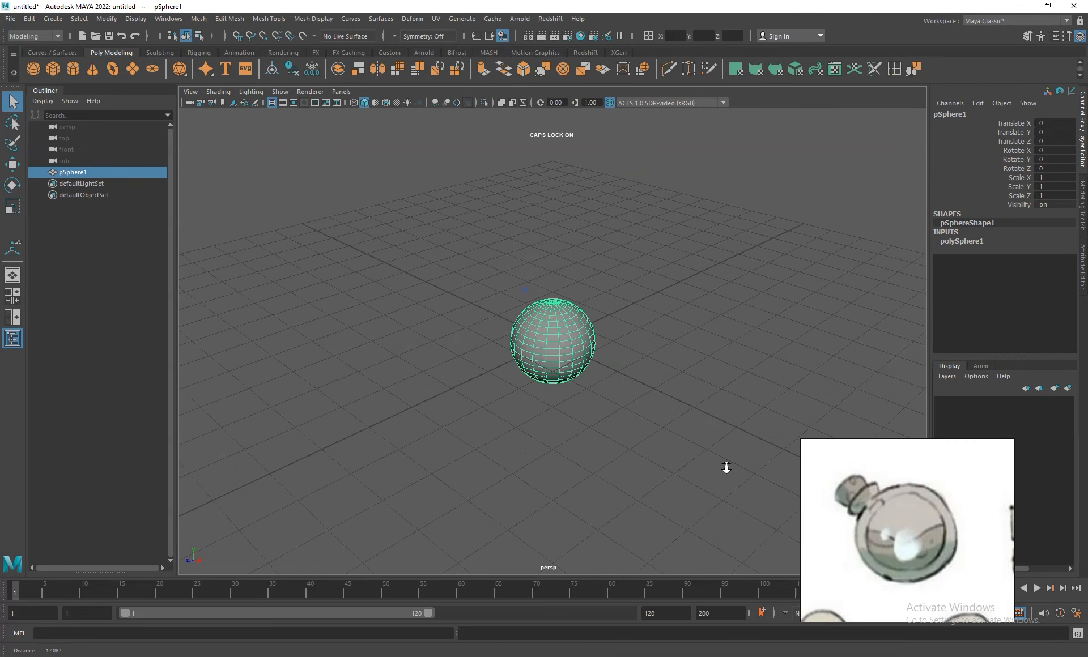
key("w")
left_click_drag(553, 292, 559, 179)
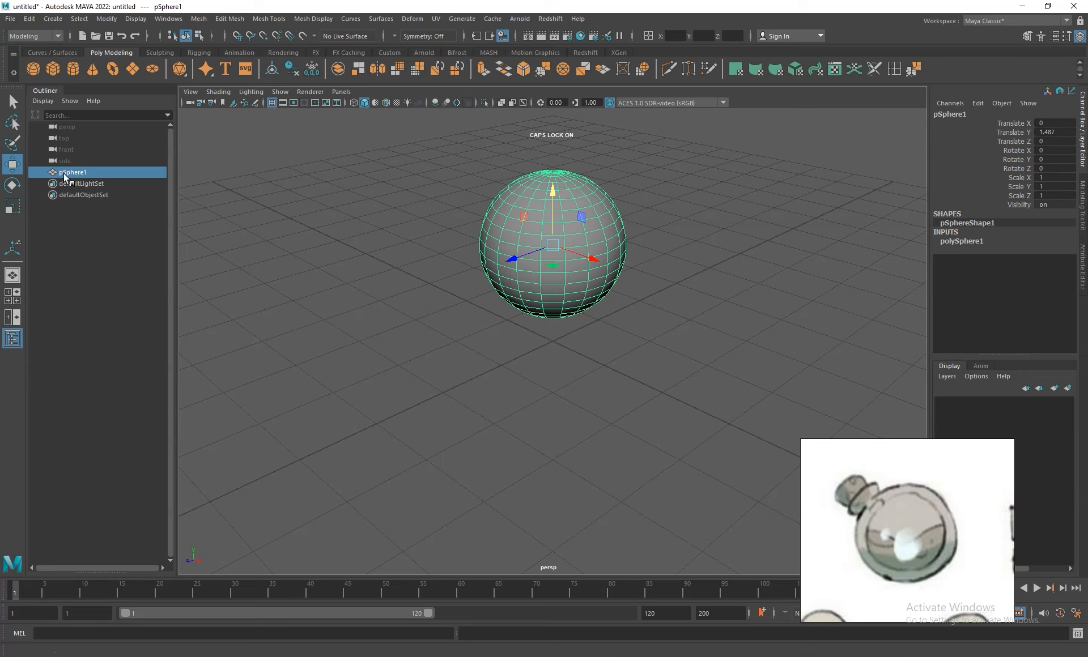
- Duplicate the sphere in place and rename the original as LIQUID
key("ctrl+d")
double_click(87, 172)
type("LiQUI")
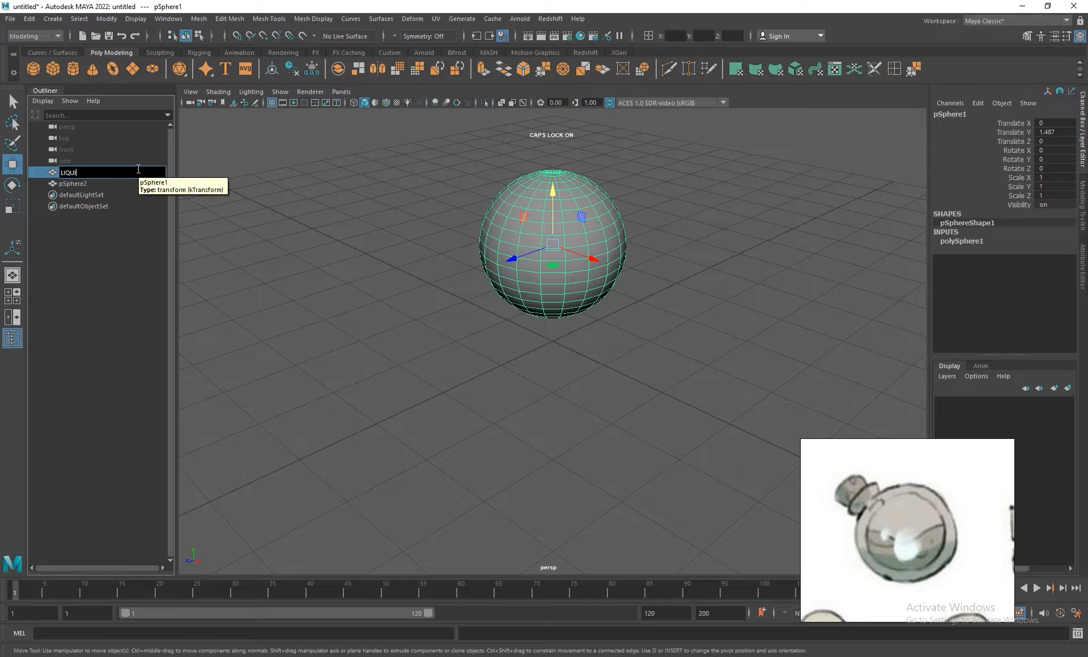
type("D")
key("Return")
- Show the spheres in wireframe and scale the duplicate pSphere2 up uniformly to about 1.007
left_click(85, 183)
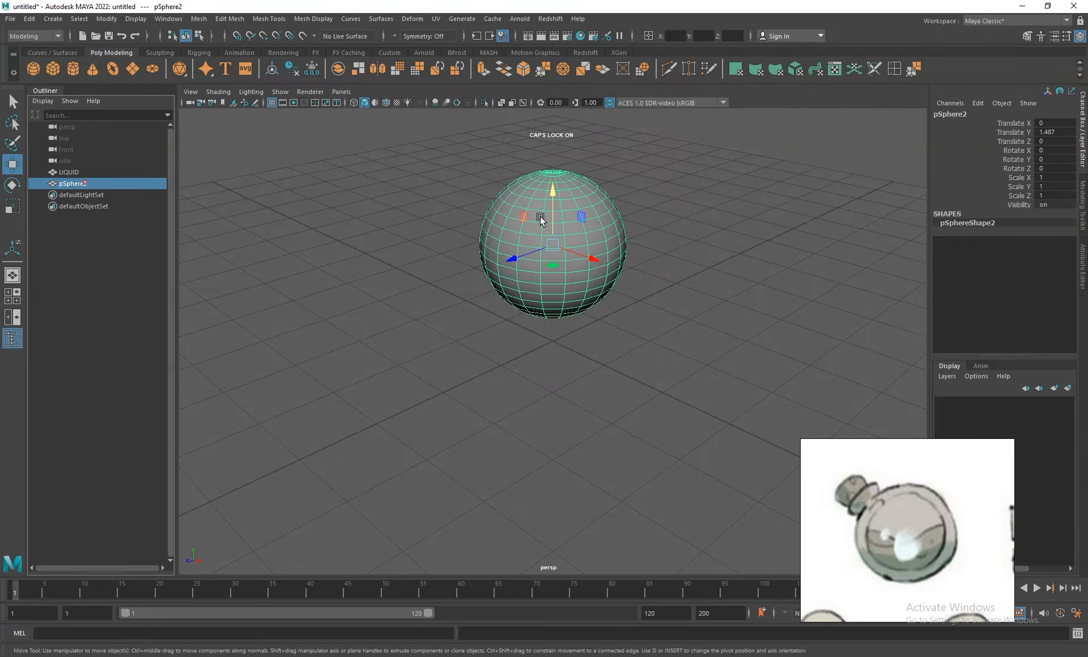
right_click_drag(539, 234, 634, 293, "alt")
middle_click_drag(668, 242, 629, 395, "alt")
right_click_drag(537, 271, 586, 356, "alt")
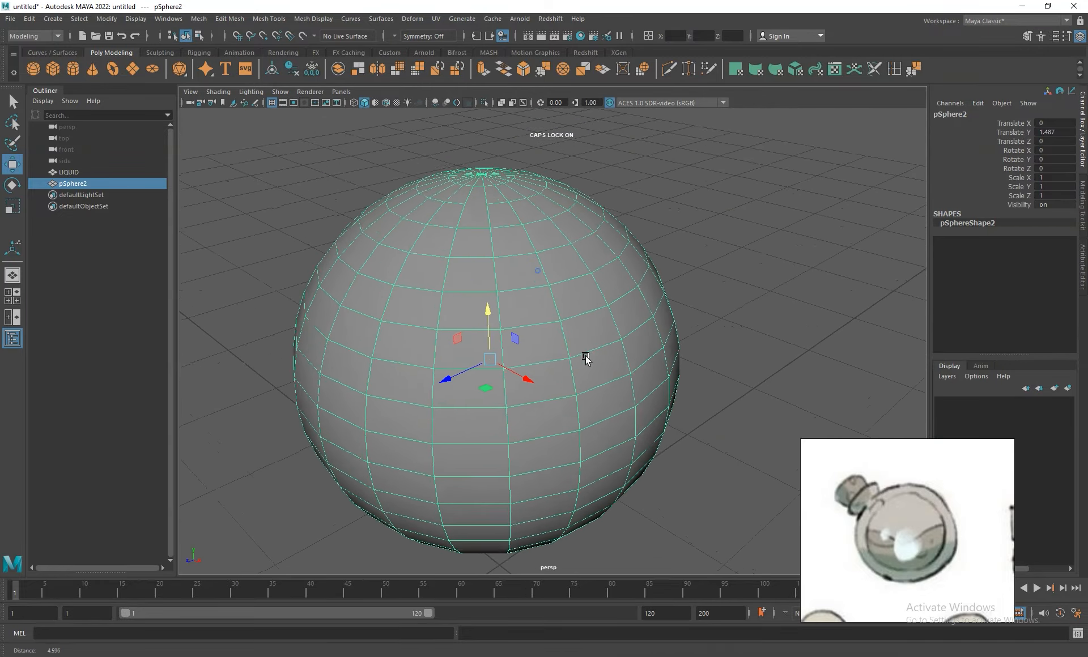
left_click(353, 103)
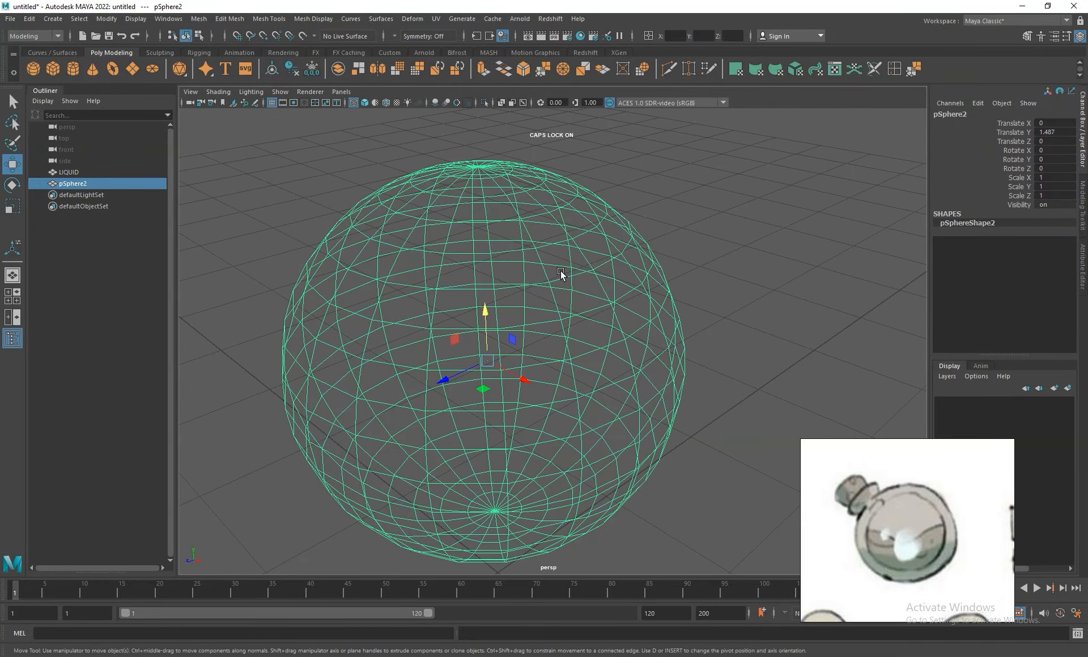
key("r")
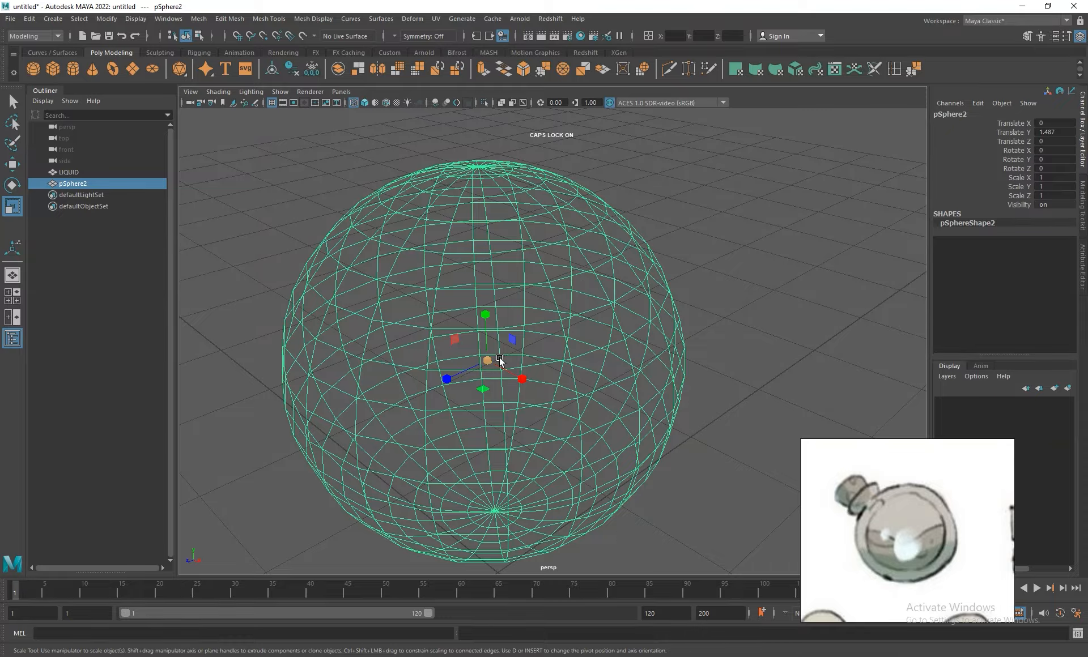
left_click_drag(487, 355, 490, 367)
right_click_drag(571, 253, 675, 345, "alt")
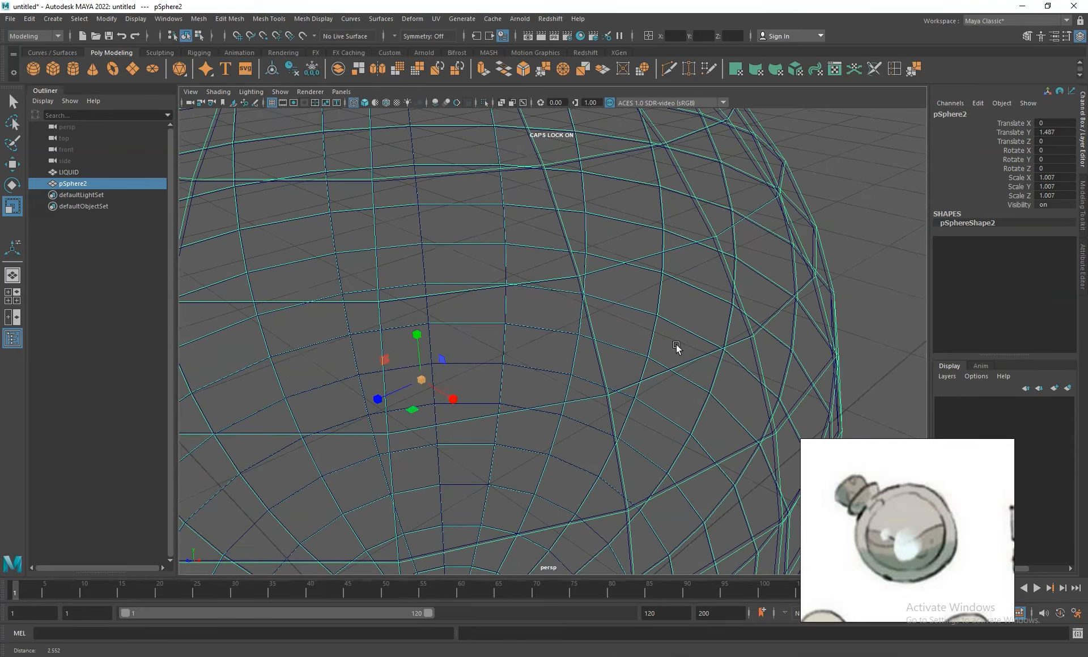
left_click_drag(671, 346, 682, 343, "alt")
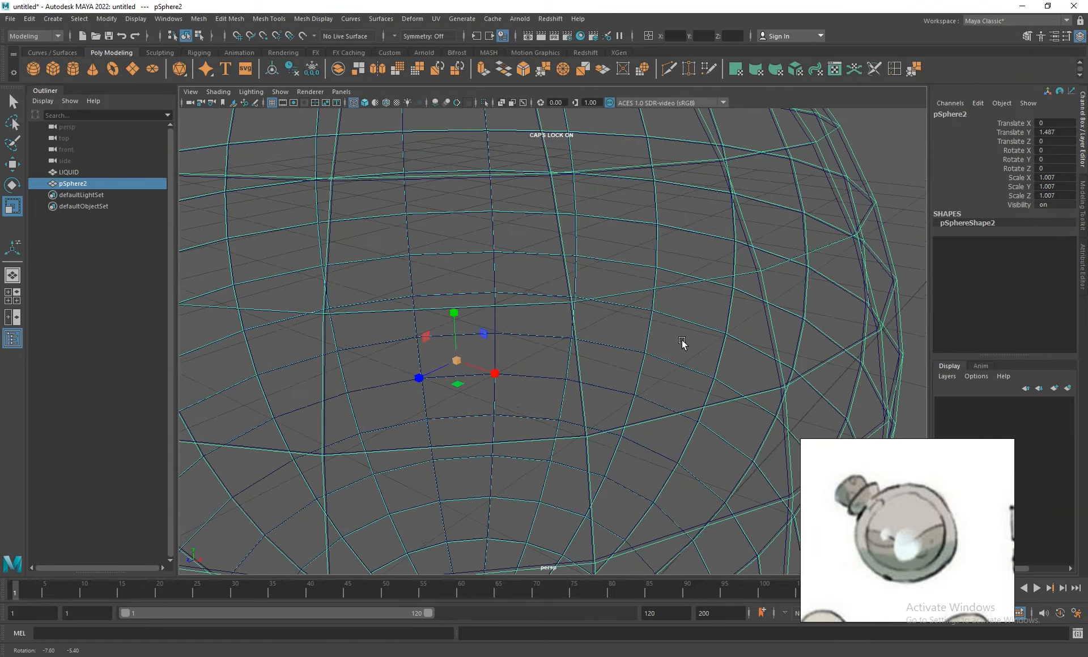
key("f")
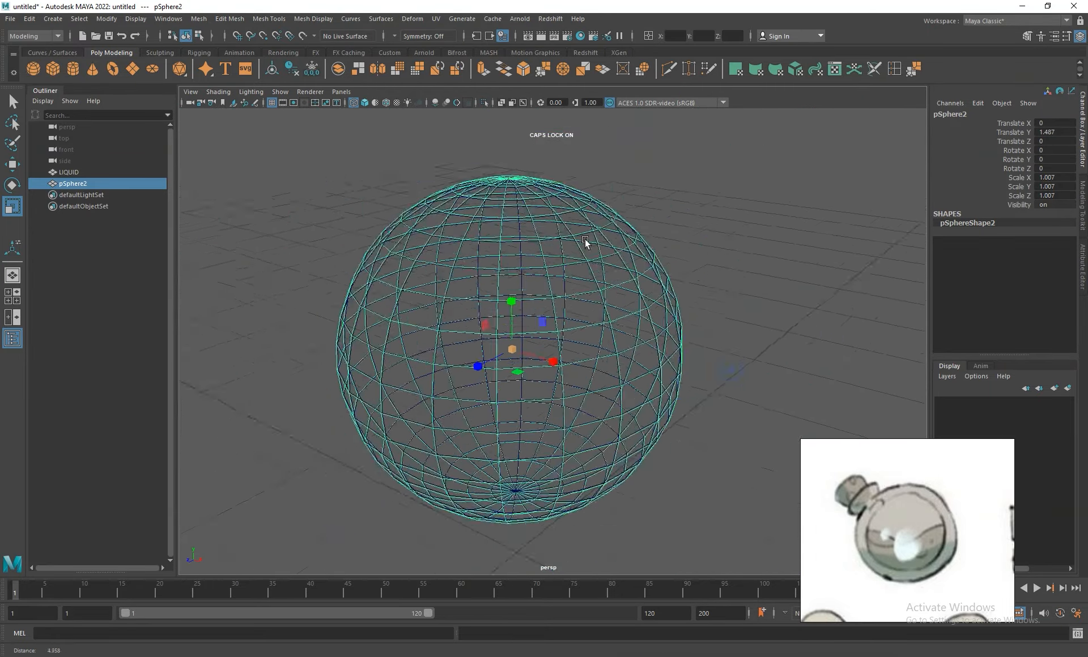
left_click_drag(510, 352, 511, 352)
right_click_drag(610, 261, 646, 324, "alt")
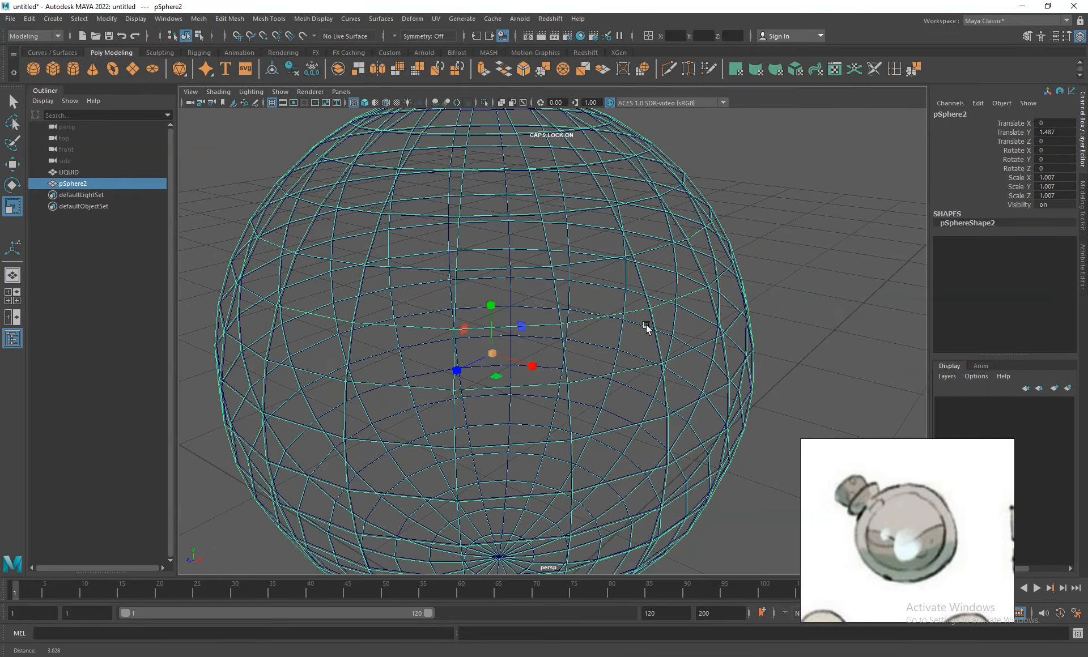
- Restore shaded display, hide the LIQUID sphere, and select pSphere2
left_click(73, 172)
left_click(73, 185)
right_click_drag(627, 360, 291, 135, "alt")
left_click(365, 103)
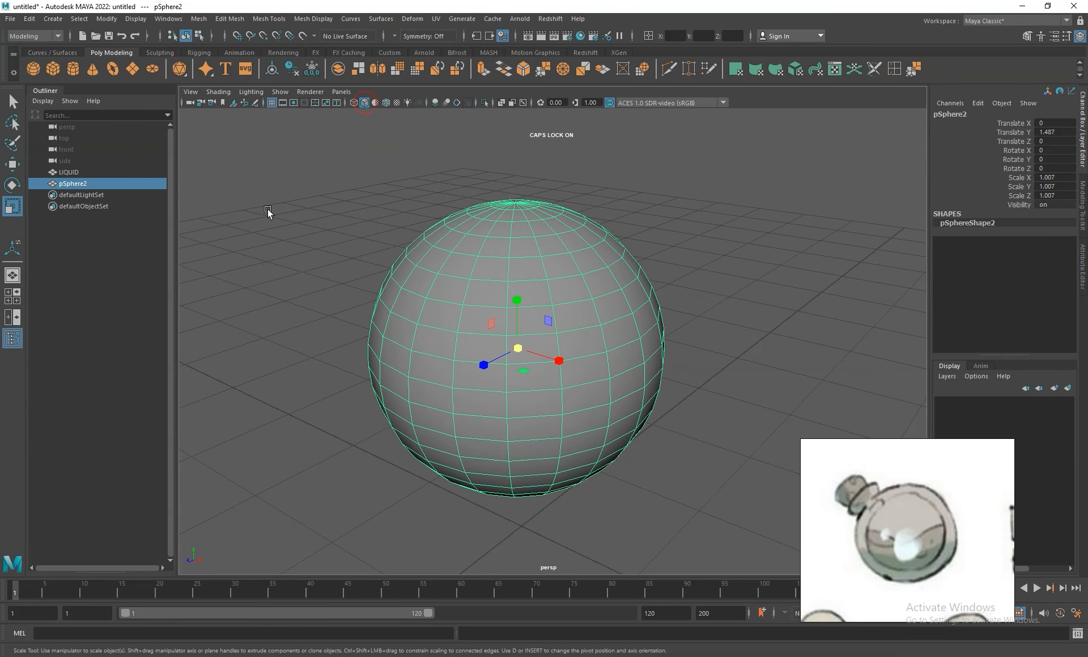
left_click(73, 172)
left_click(77, 183)
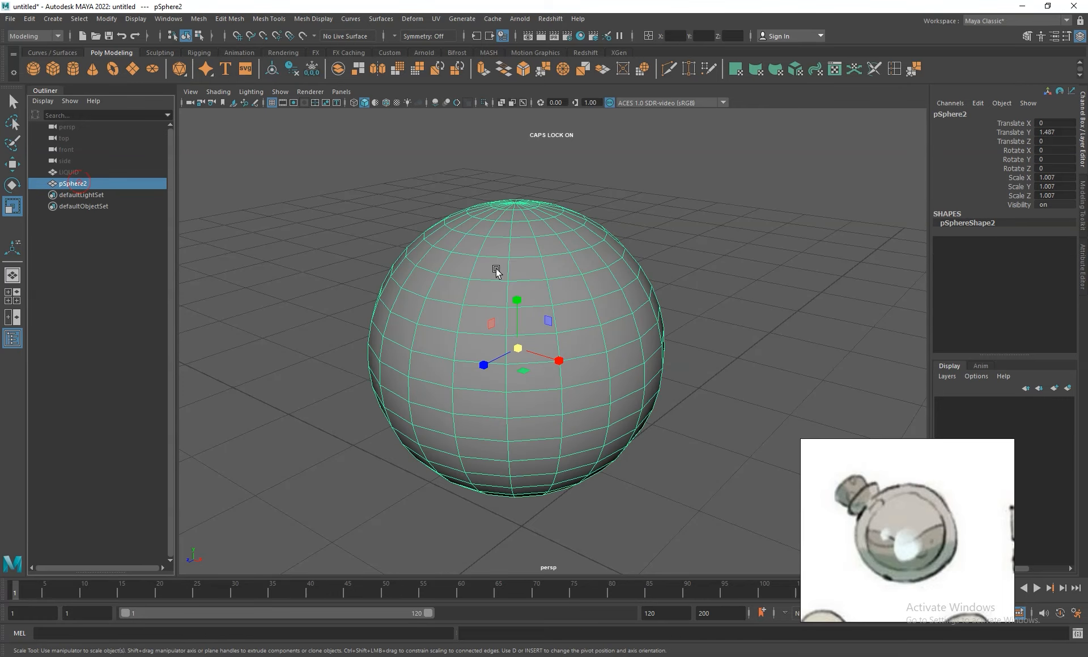
- Insert two closely spaced edge loops around the top pole of pSphere2 with the Insert Edge Loop tool
right_click_drag(532, 217, 532, 246)
left_click_drag(572, 233, 561, 257, "alt")
right_click_drag(527, 255, 836, 148, "alt")
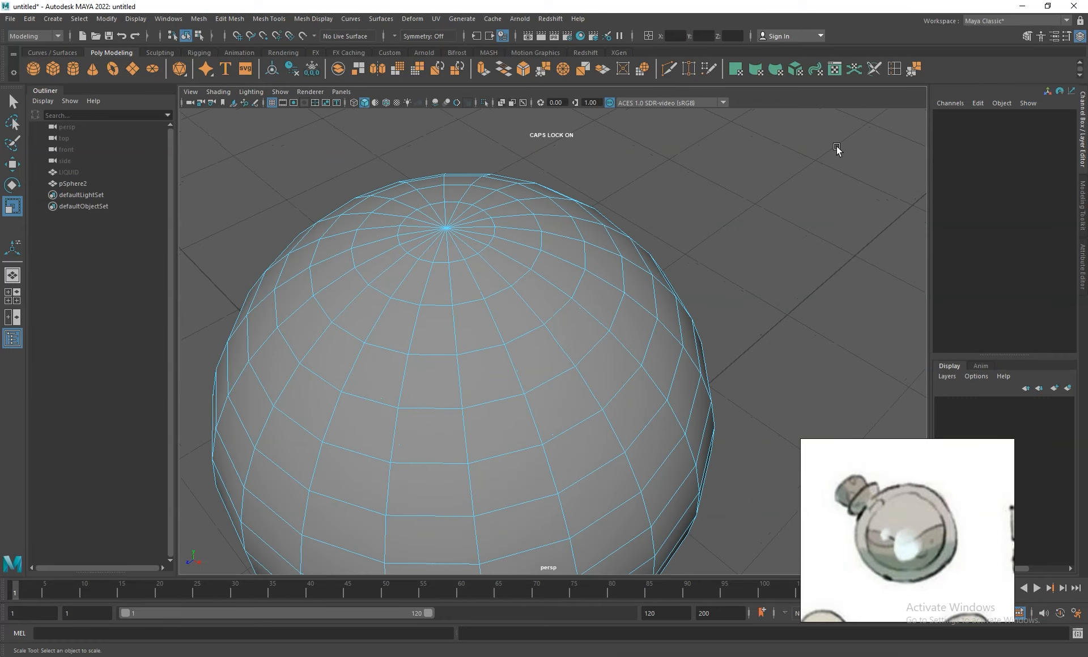
left_click(894, 69)
left_click_drag(496, 271, 496, 271)
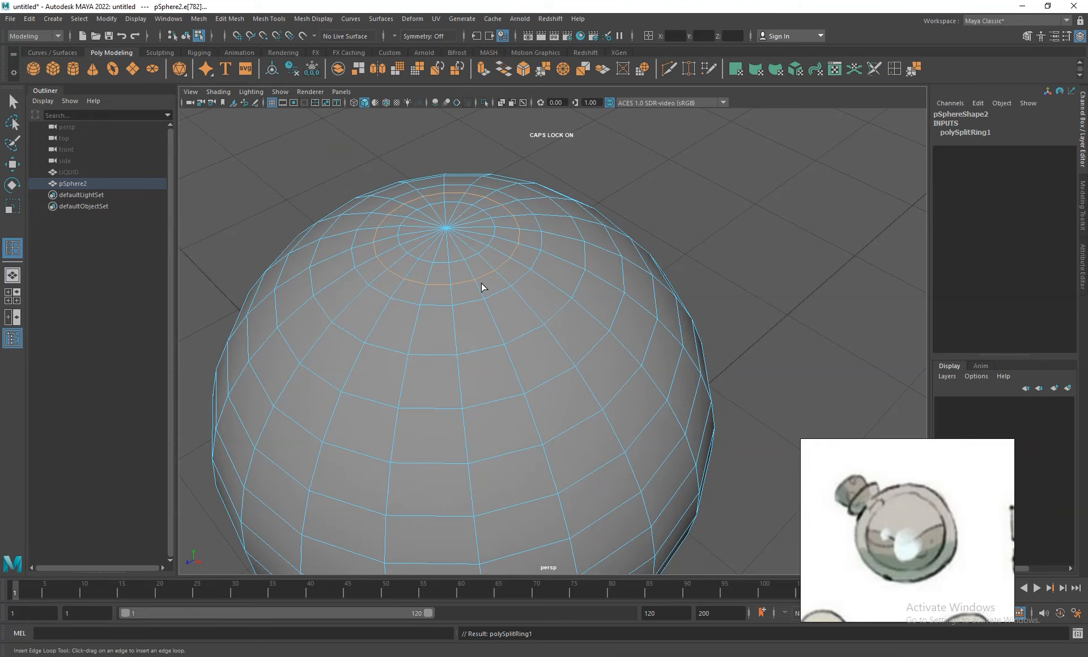
right_click_drag(475, 247, 501, 297, "alt")
left_click_drag(466, 236, 467, 236)
- Delete the narrow ring of faces between the two new edge loops and return to object mode
right_click_drag(441, 230, 447, 249)
key("q")
left_click(451, 244)
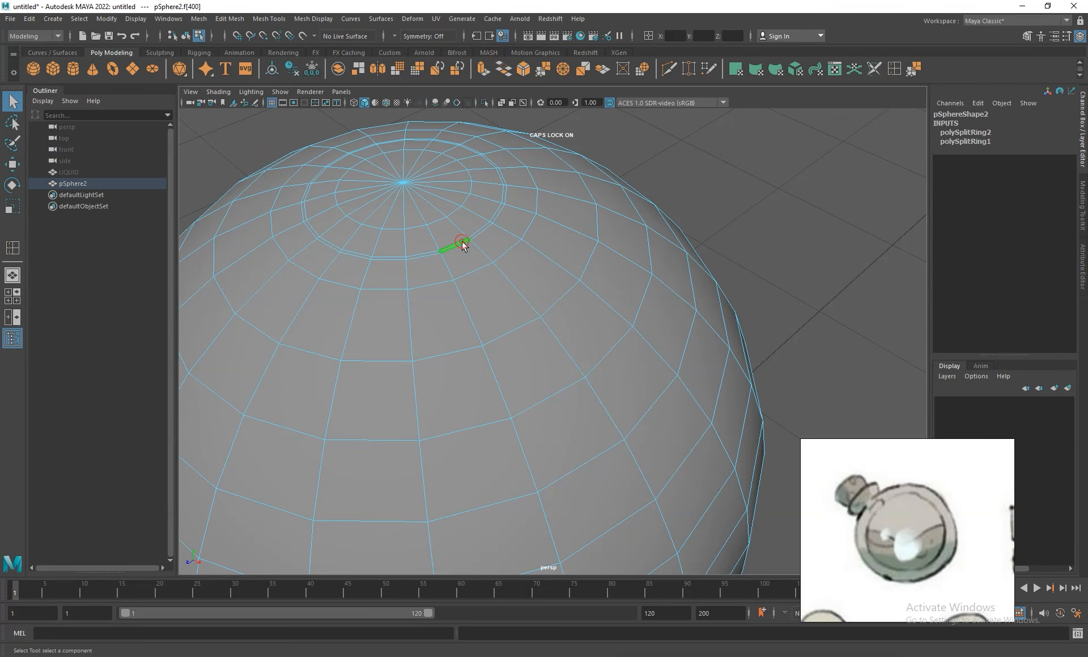
double_click(429, 253)
key("Delete")
right_click_drag(430, 213, 472, 174)
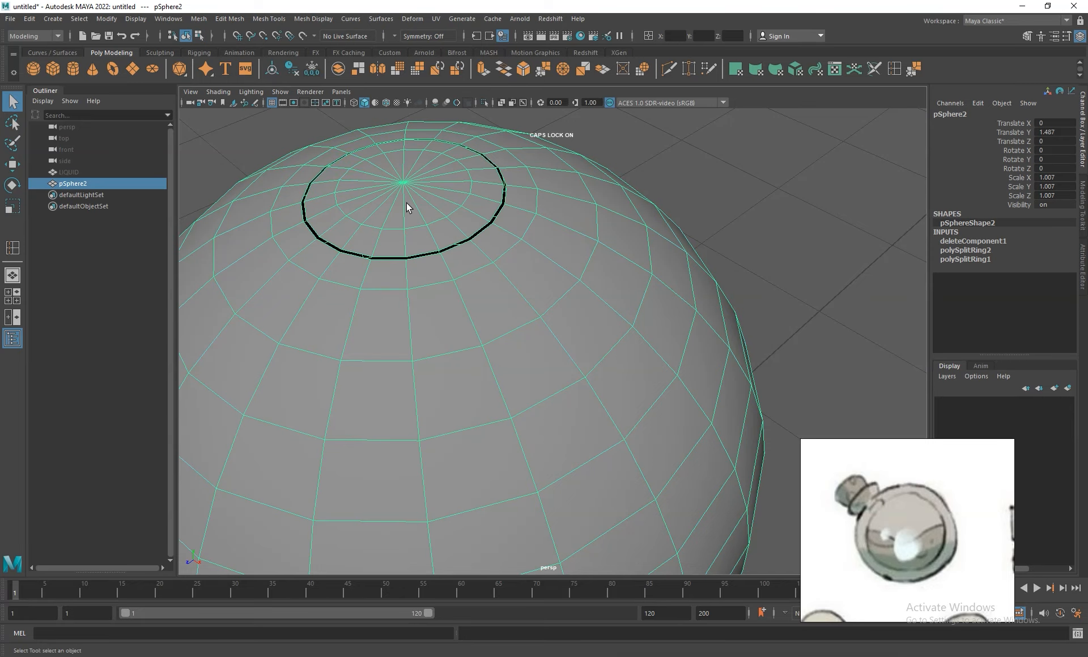
- Separate pSphere2 into the sphere body and the top disc, and expand its group in the Outliner
left_click(200, 21)
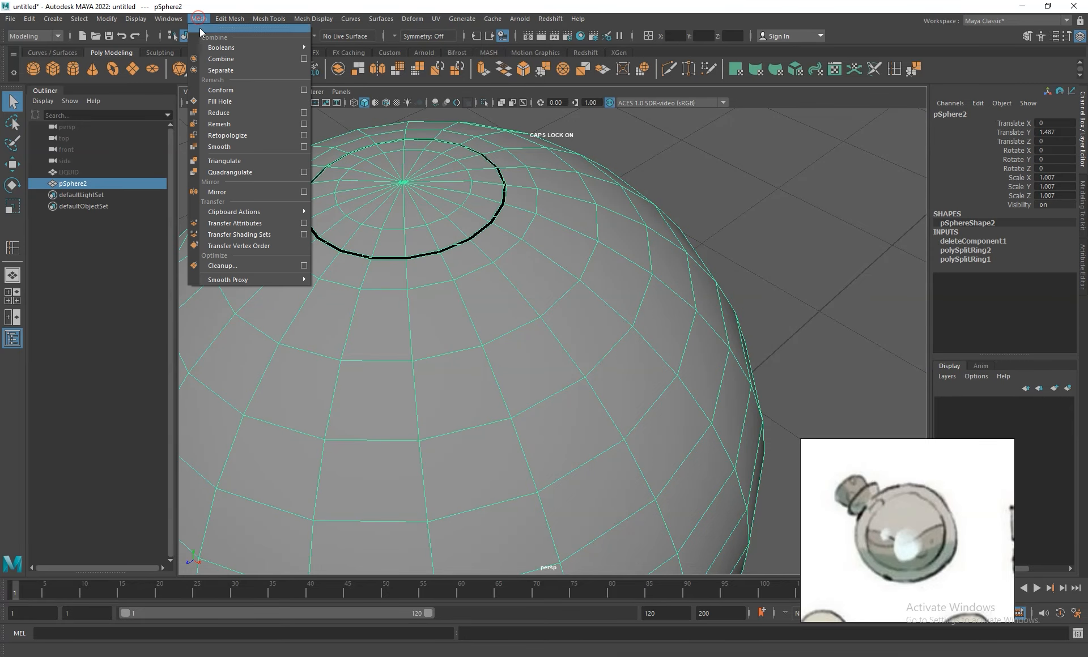
left_click(221, 70)
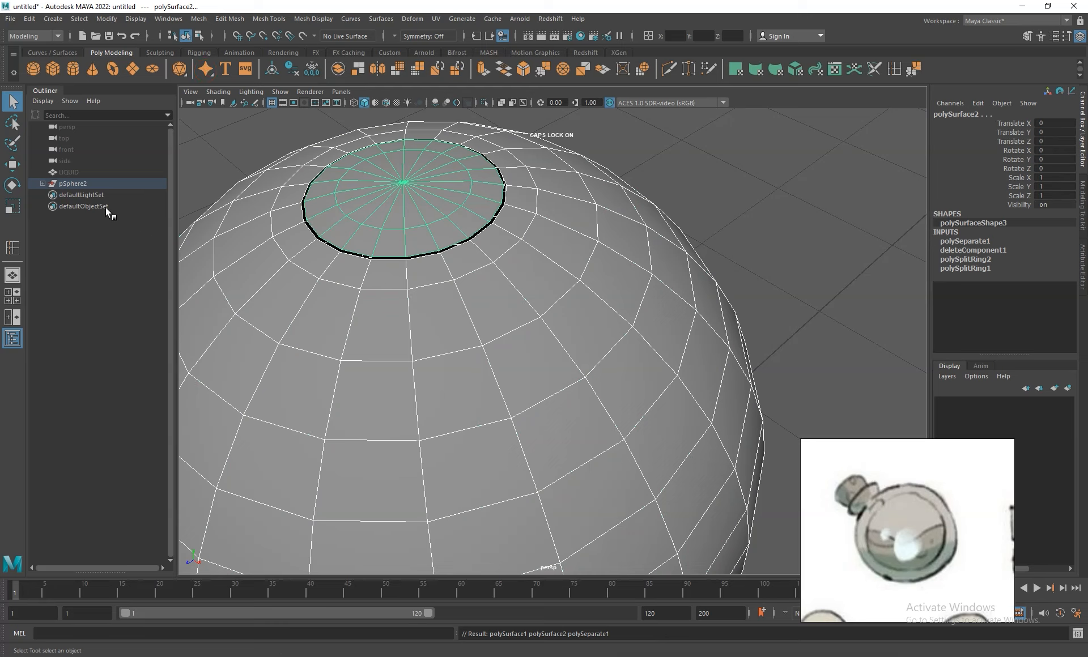
left_click(41, 183)
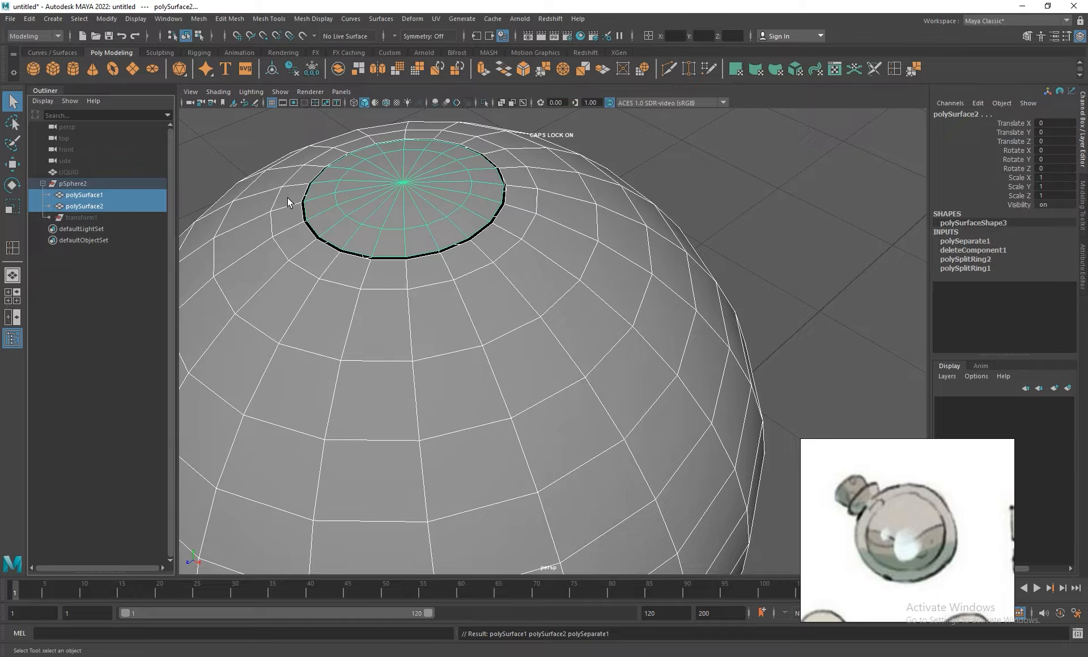
- Clean up both separated pieces by freezing transformations, deleting history and centering pivots, ending in object mode
left_click(315, 67)
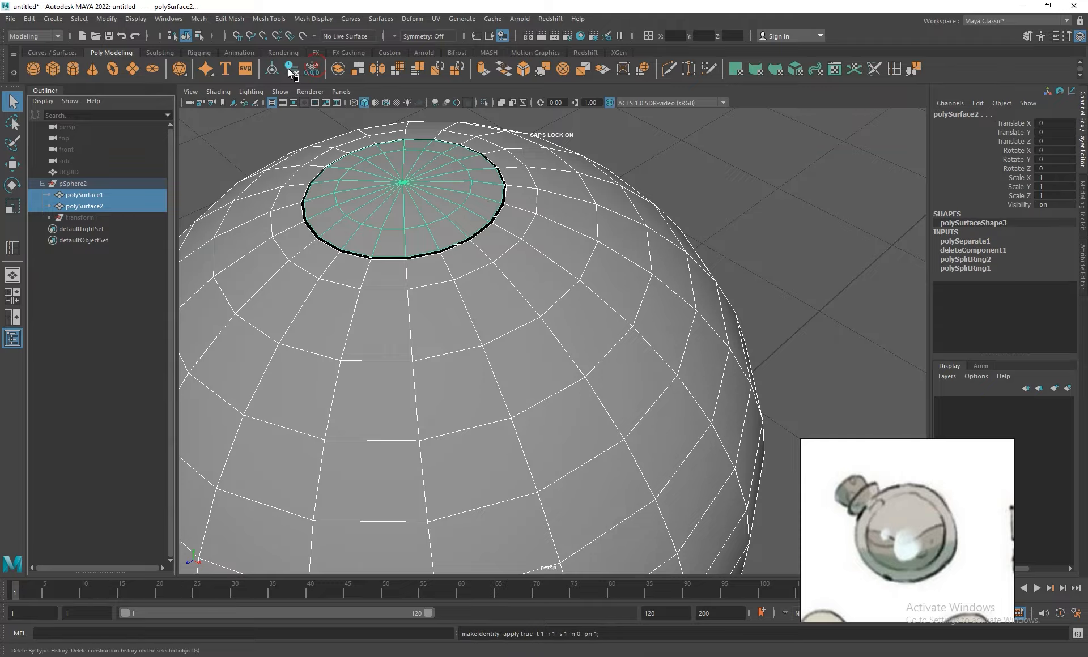
left_click(290, 68)
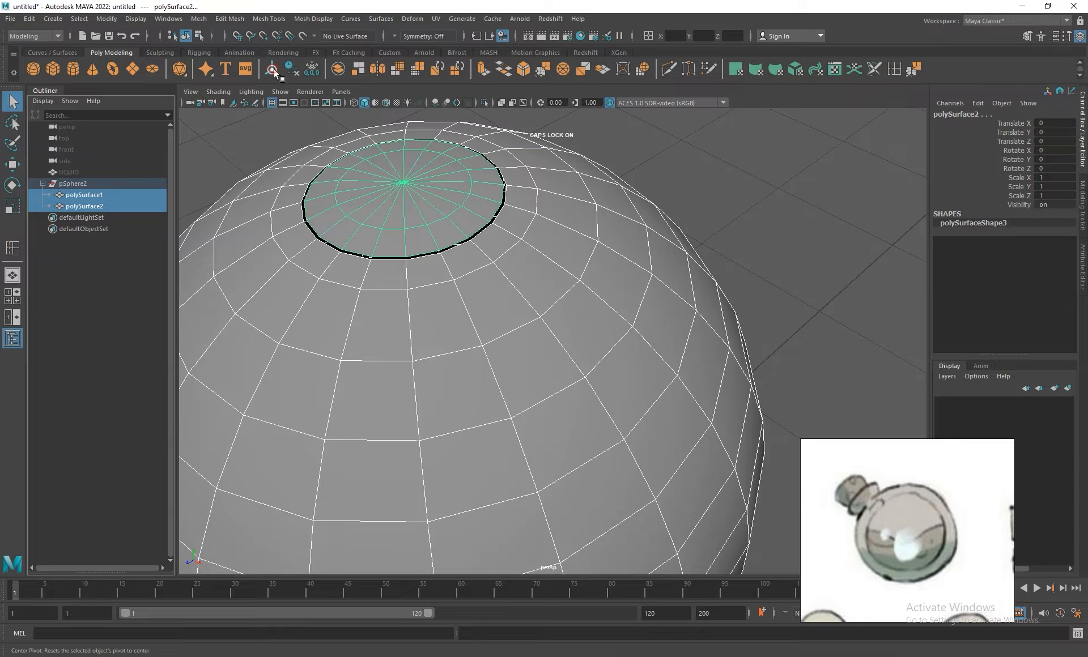
right_click(443, 223)
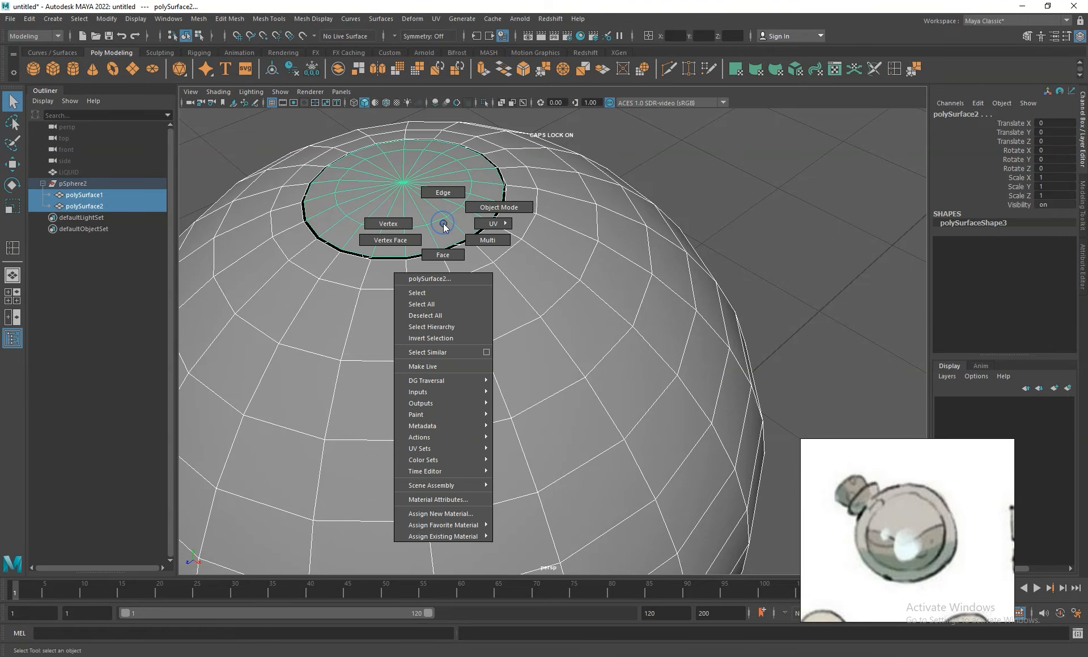
left_click(463, 210)
- Scale the detached top disc uniformly to about 1.372 and lift it about 0.278 above the sphere's opening
scroll(498, 243, "down", 10)
left_click_drag(524, 272, 524, 248, "alt")
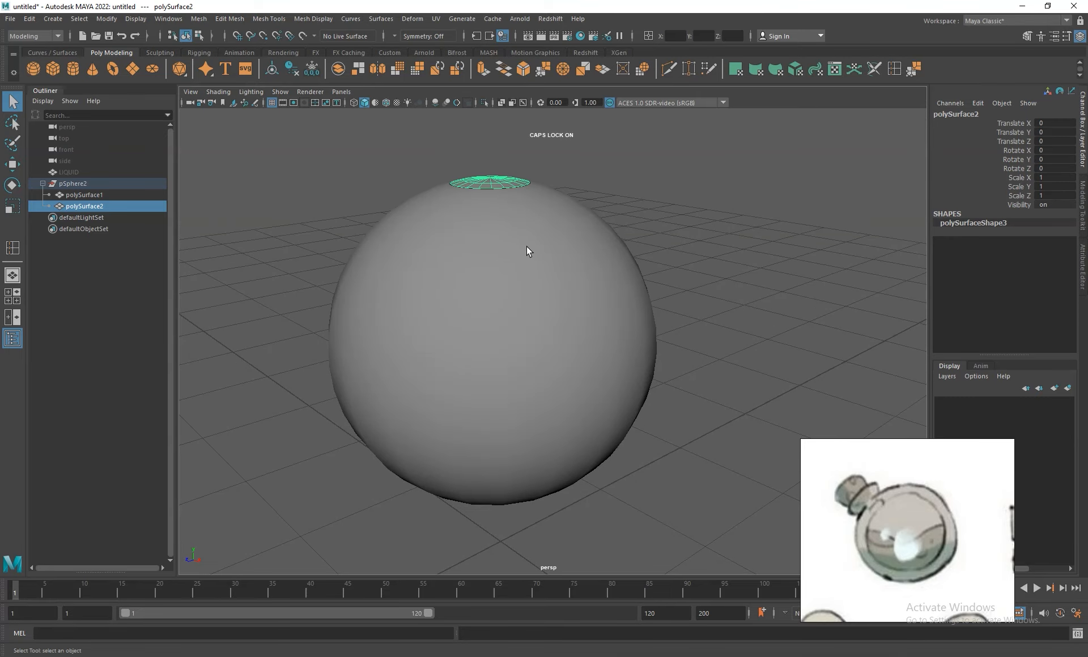
key("r")
left_click_drag(490, 181, 507, 191)
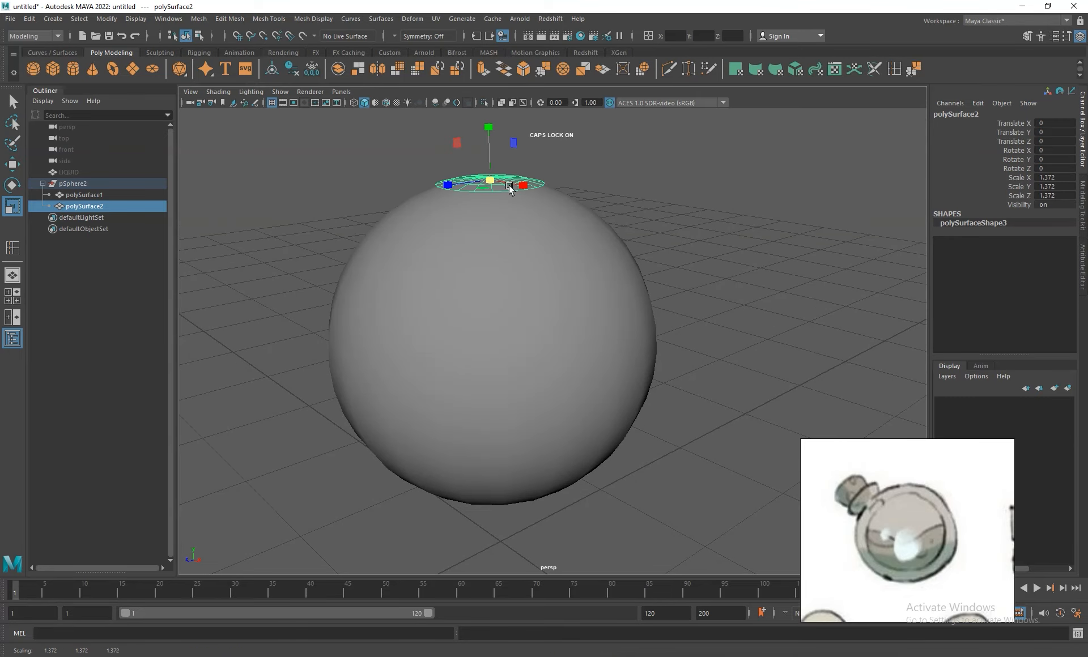
key("w")
mouse_move(488, 149)
left_mouse_down()
mouse_move(486, 97)
mouse_move(507, 152)
left_mouse_up()
middle_click_drag(507, 152, 520, 219, "alt")
- Enlarge the bottle reference image and reposition the bottle within its frame
left_click_drag(800, 439, 752, 279)
scroll(892, 525, "up", 3)
middle_click_drag(908, 529, 886, 453)
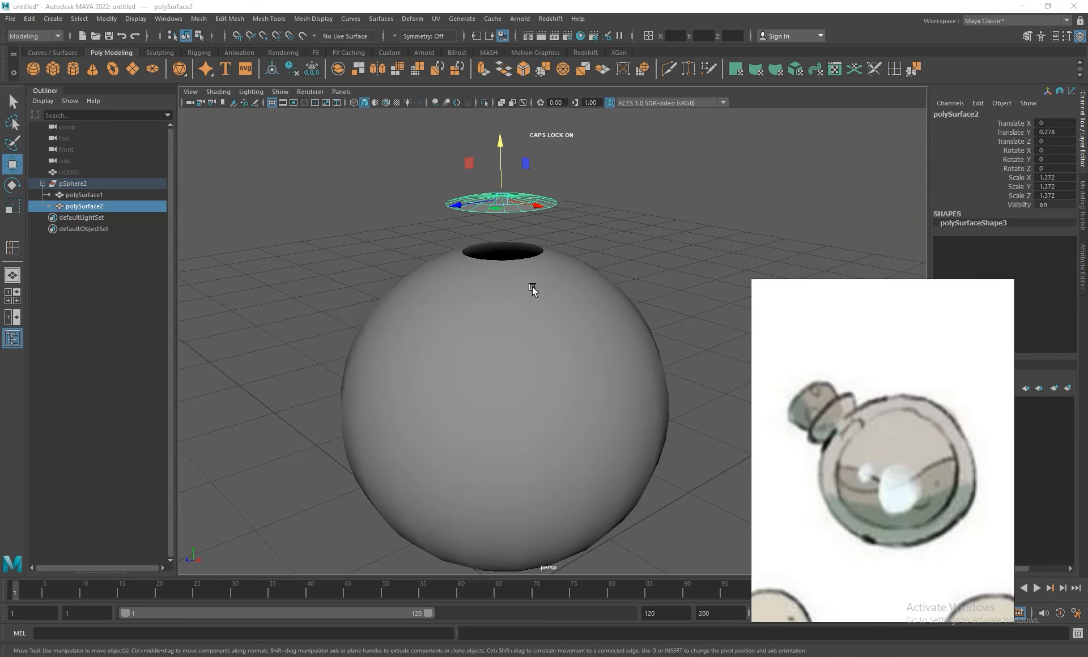
- Rename the raised top disc first as CAP and finally as CORK
left_click(545, 323)
right_click_drag(515, 267, 550, 317, "alt")
left_click(471, 156)
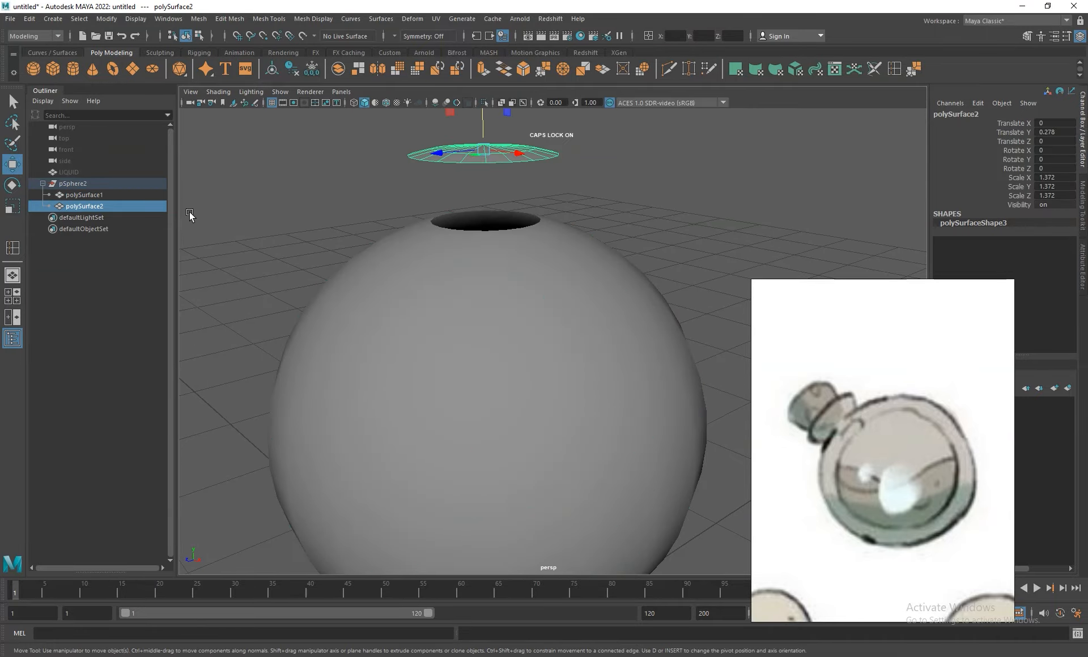
double_click(79, 206)
type("CAP")
key("Return")
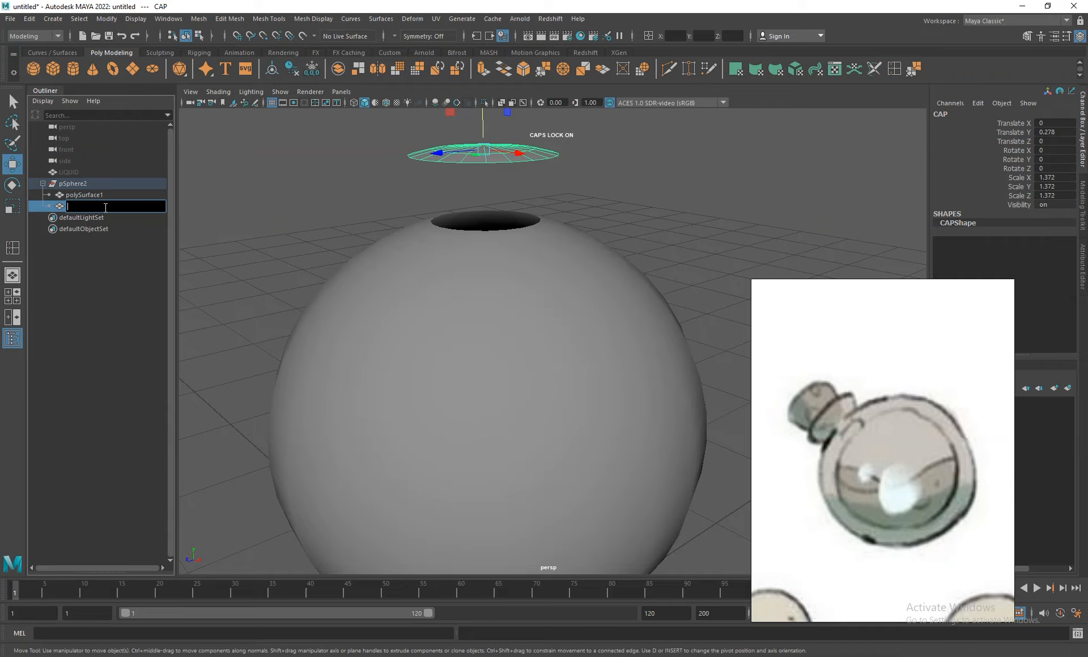
type("CORK")
key("Return")
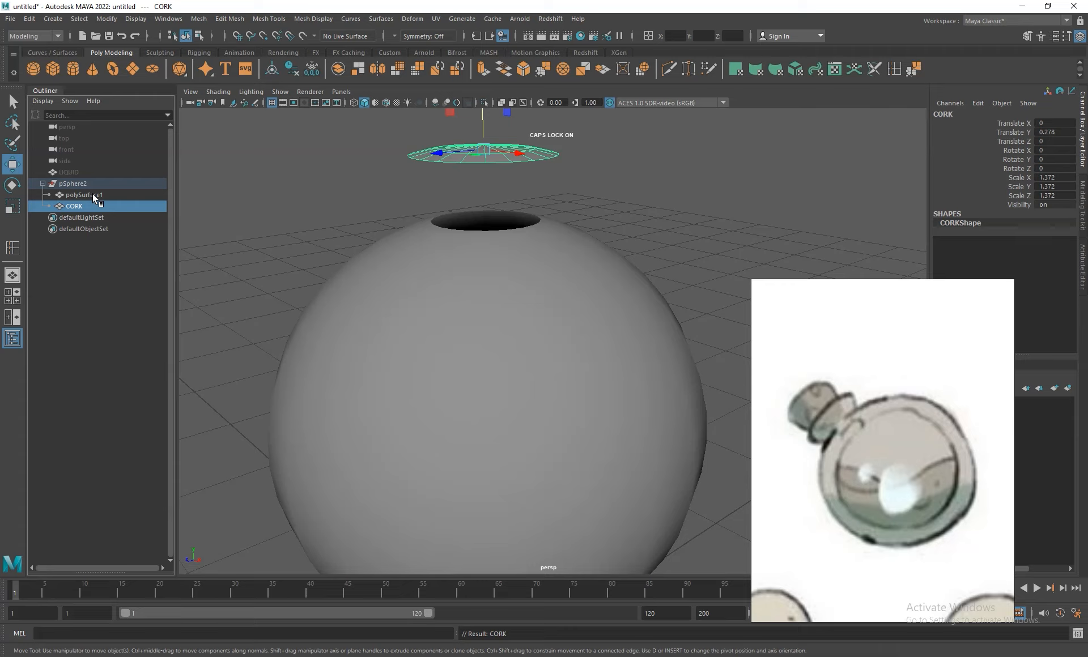
- Rename the open sphere body polySurface1 as BOTTLE
double_click(93, 194)
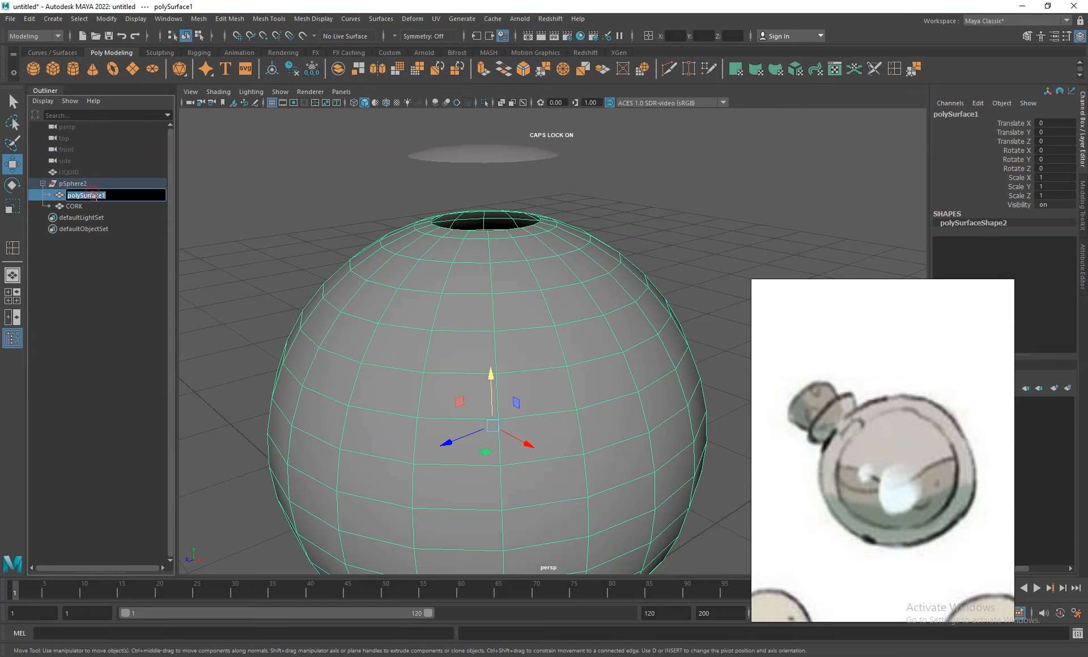
type("BOTTLE")
key("Return")
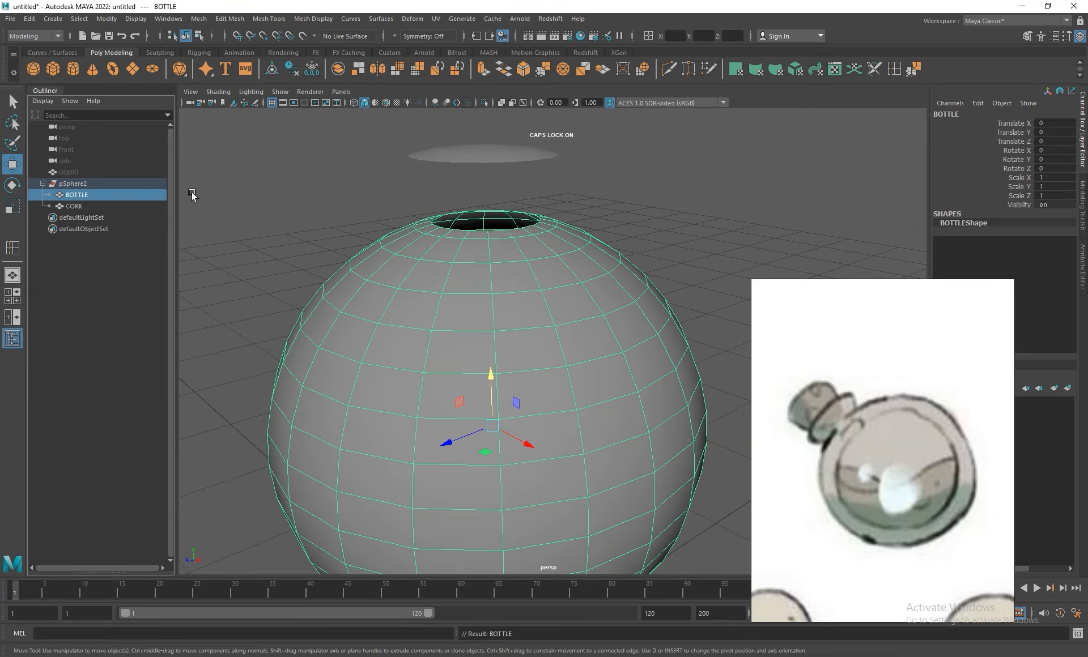
- Extrude the border edge loop around the BOTTLE's opening upward with a thickness of 0.4 to form a neck
left_click(95, 207)
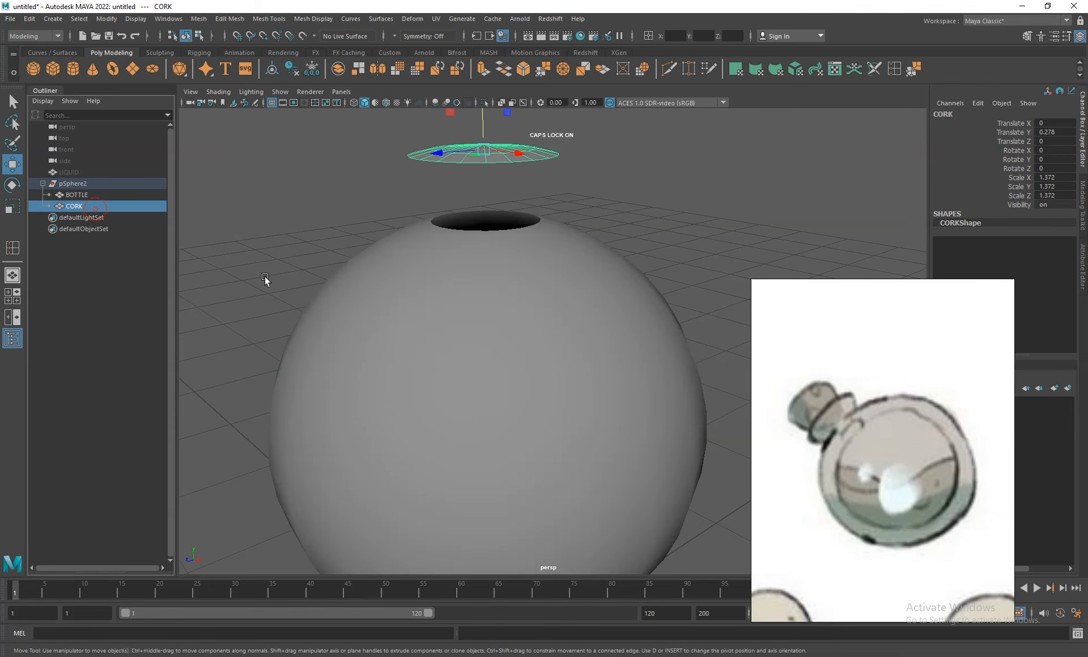
left_click(534, 264)
right_click_drag(531, 252, 531, 201)
right_click_drag(536, 255, 557, 262, "alt")
left_click_drag(575, 248, 572, 279, "alt")
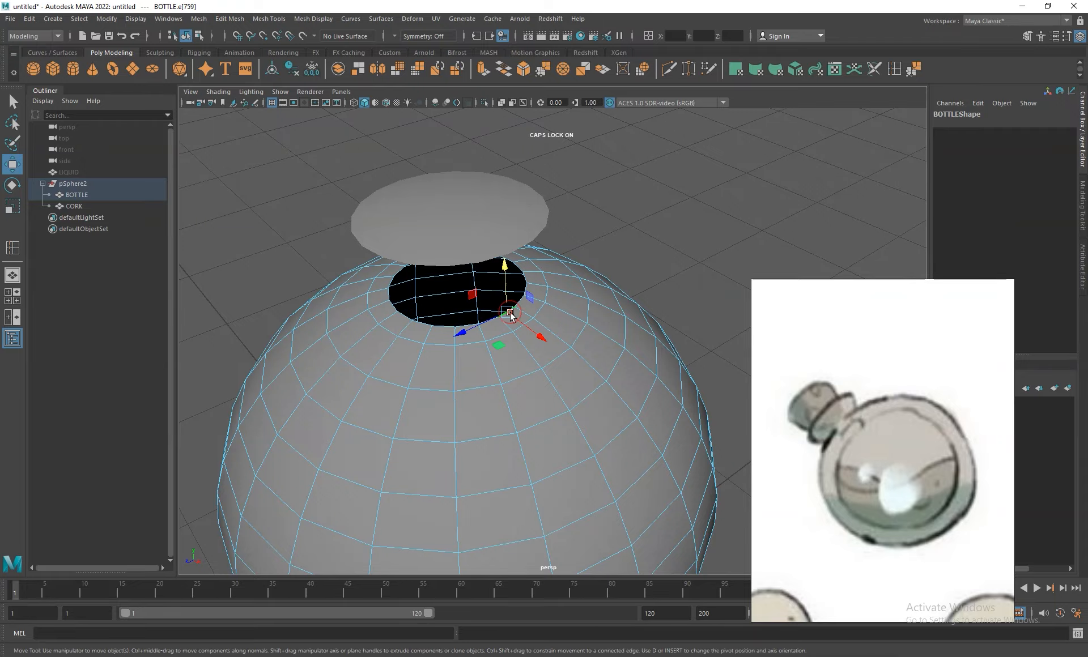
key("q")
left_click(517, 311)
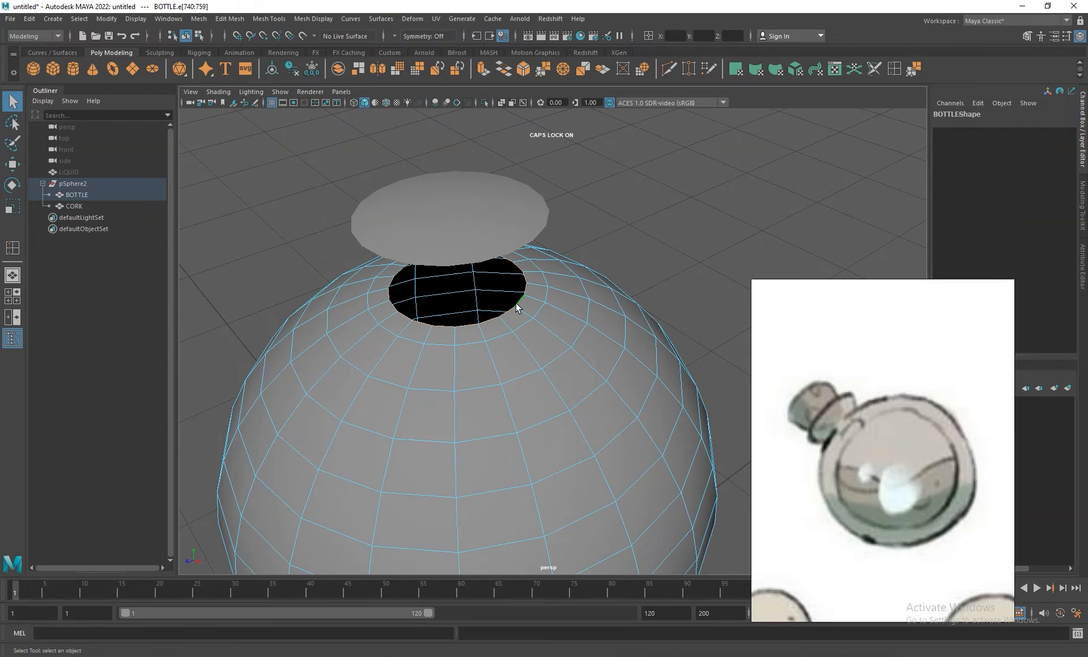
left_click_drag(568, 326, 566, 312, "alt")
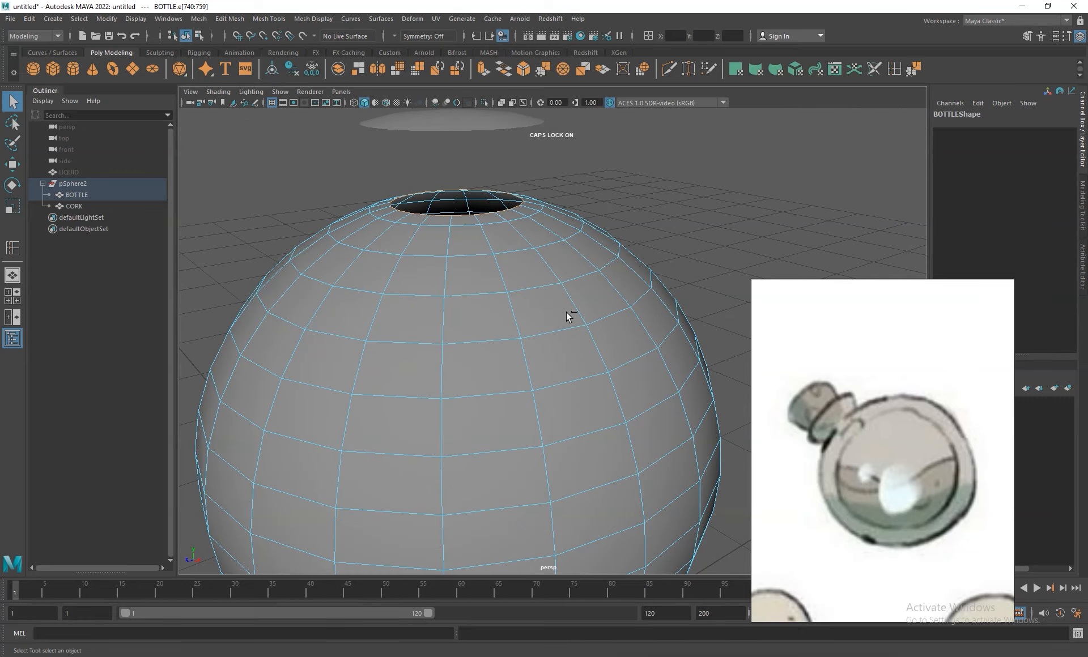
key("ctrl+e")
left_click_drag(732, 205, 742, 206)
right_click_drag(649, 290, 595, 267, "alt")
left_click_drag(595, 267, 603, 240, "alt")
middle_click_drag(598, 255, 580, 323, "alt")
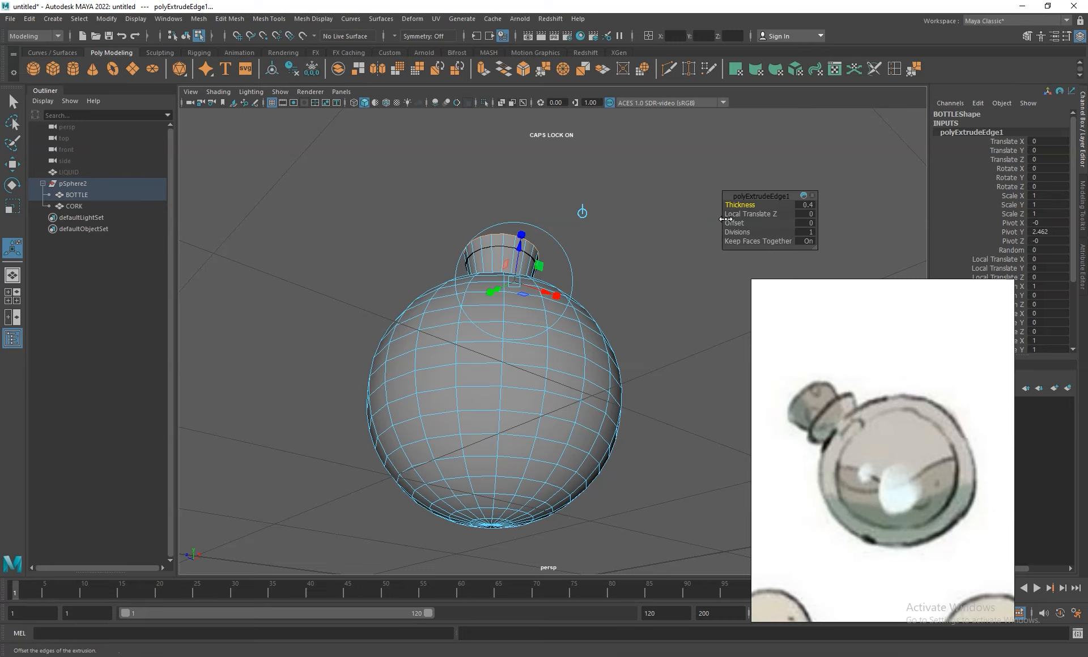
- Set the neck edge extrusion's thickness to 0.3
left_click(807, 206)
key("Return")
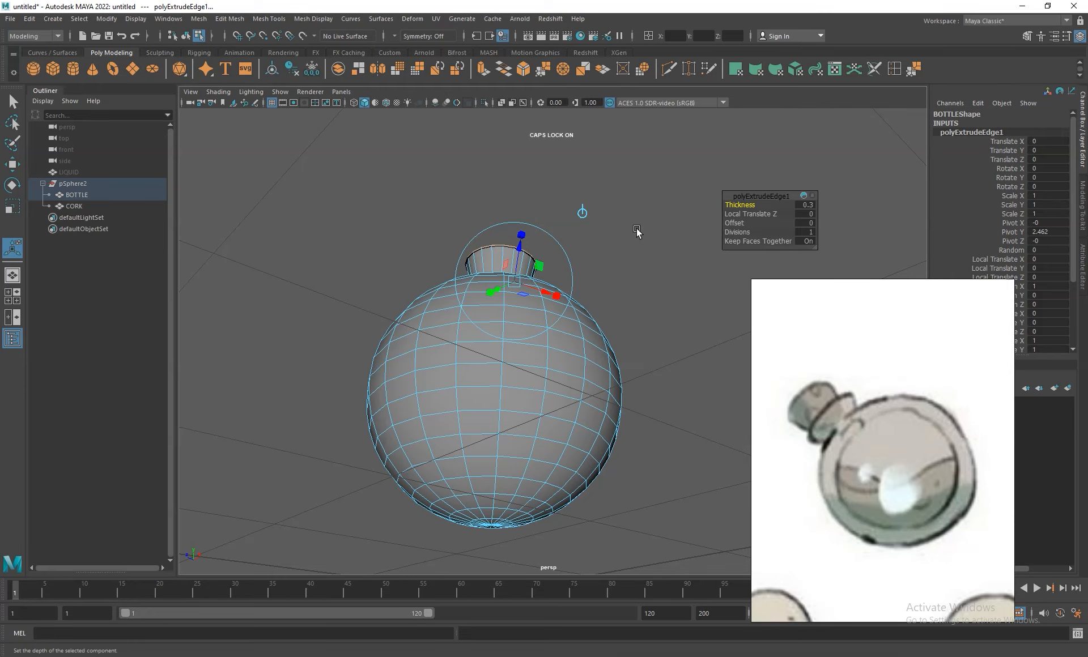
right_click_drag(559, 198, 633, 273, "alt")
left_click_drag(633, 273, 619, 308, "alt")
right_click_drag(619, 308, 655, 354, "alt")
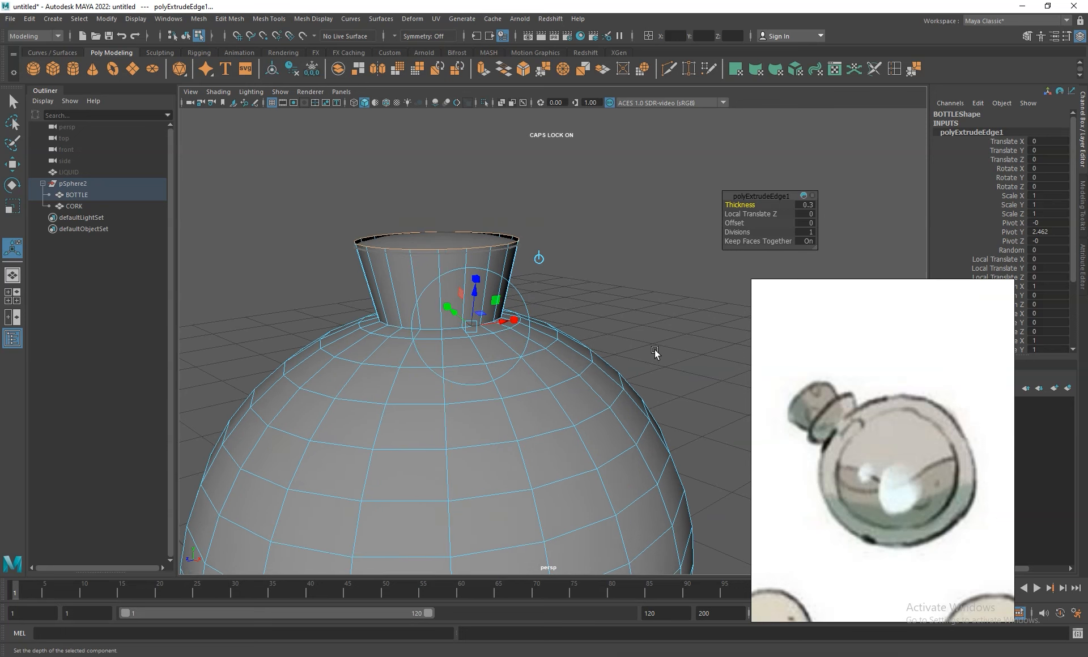
- Scale the neck's upper edge loop uniformly outward so the neck flares at the mouth, then return to object mode
key("r")
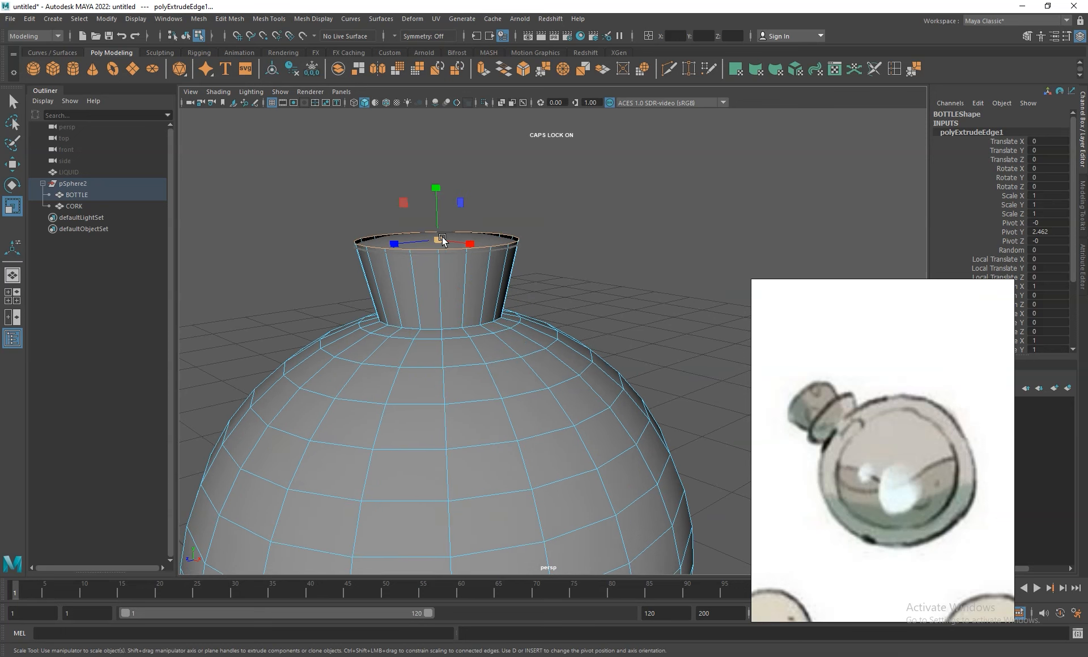
left_click_drag(436, 239, 458, 250)
right_click_drag(687, 420, 598, 295, "alt")
left_click_drag(597, 295, 609, 252, "alt")
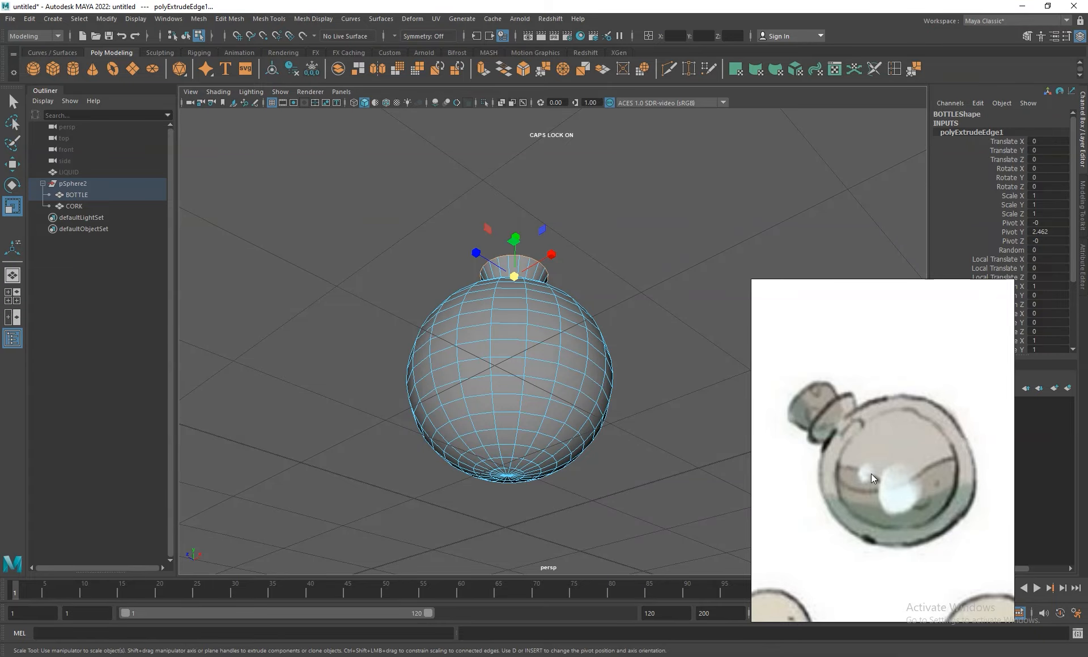
left_click_drag(600, 264, 637, 368, "alt")
right_click_drag(550, 338, 646, 396, "alt")
left_click_drag(646, 395, 635, 357, "alt")
right_click_drag(513, 298, 547, 292)
mouse_move(547, 292)
left_mouse_down("alt")
mouse_move(554, 323)
mouse_move(556, 303)
left_mouse_up("alt")
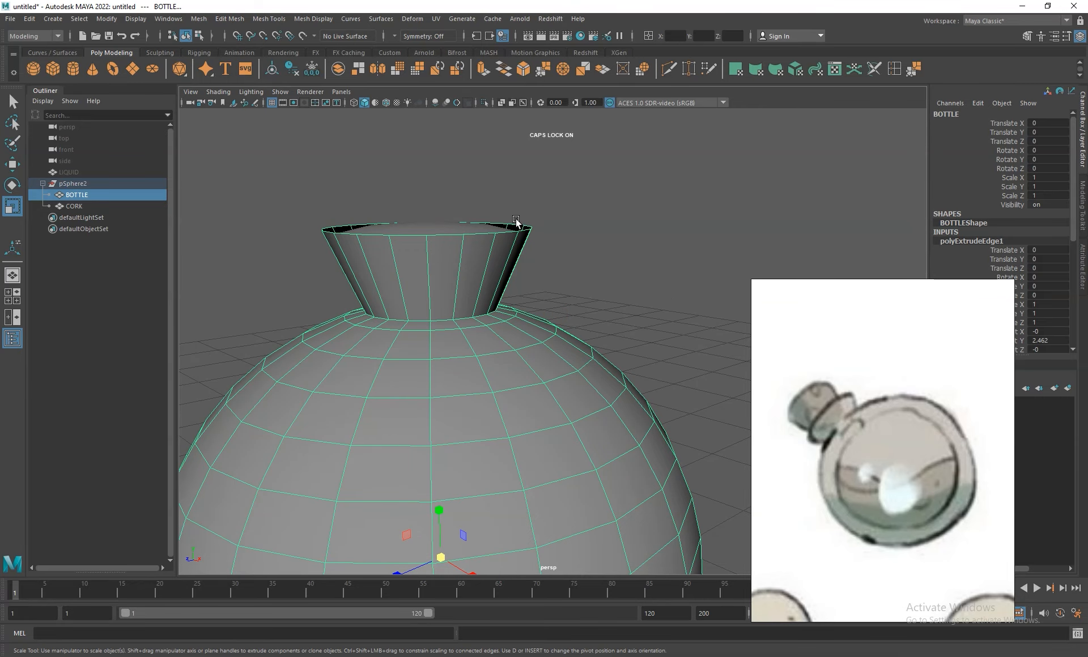
- Insert two horizontal edge loops around the flared neck and return to object mode
left_click(893, 65)
left_click_drag(615, 288, 593, 236, "alt")
left_click(447, 220)
left_click_drag(448, 225, 446, 256)
left_click_drag(498, 323, 501, 257, "alt")
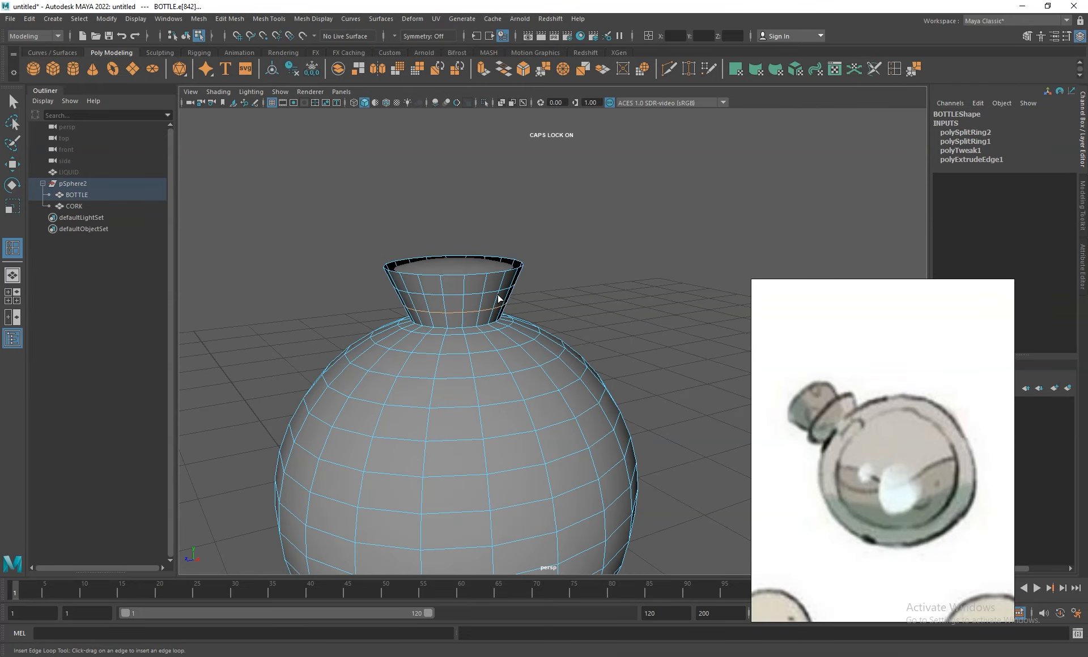
key("w")
right_click_drag(498, 295, 522, 280)
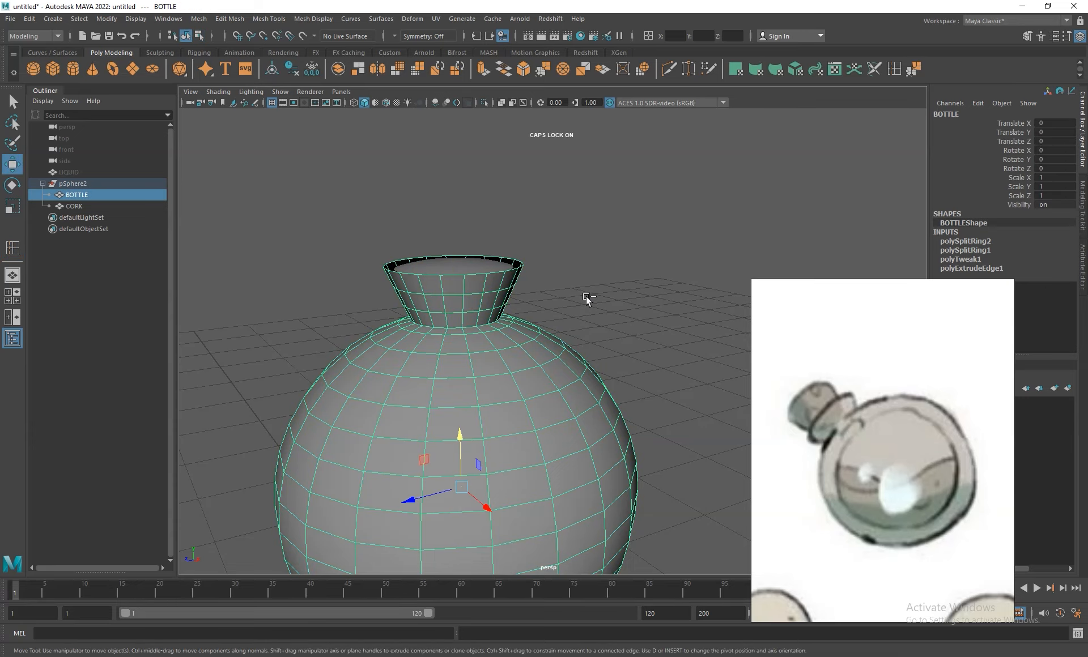
- Extrude the whole BOTTLE mesh inward with a thickness of -0.2 to give the glass a wall
key("ctrl+e")
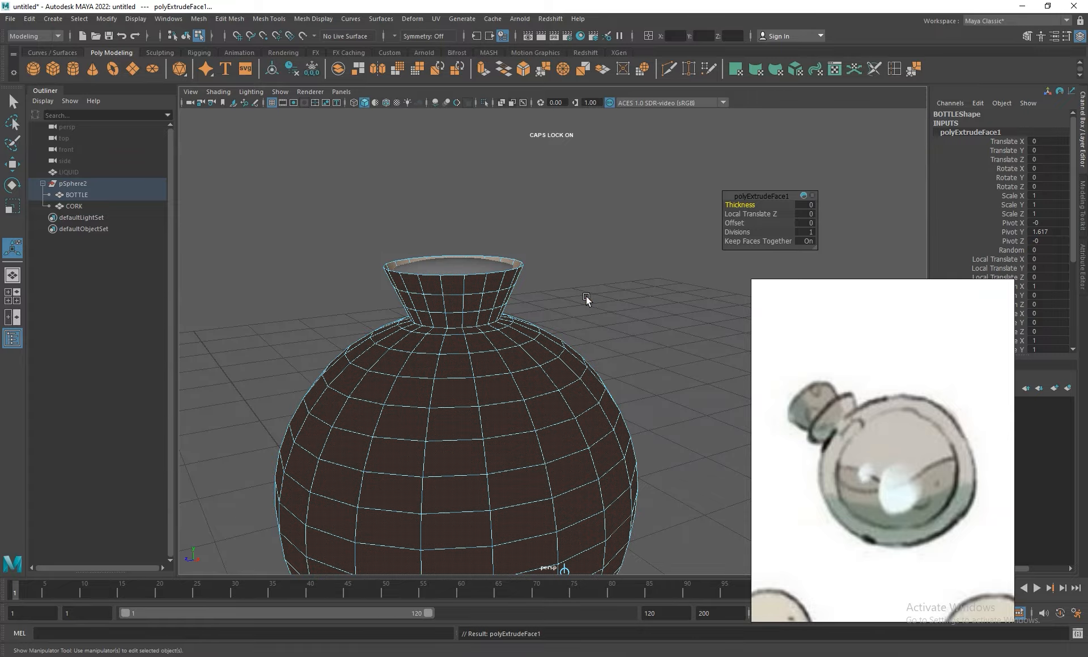
right_click_drag(541, 302, 677, 412, "alt")
left_click_drag(740, 200, 721, 202)
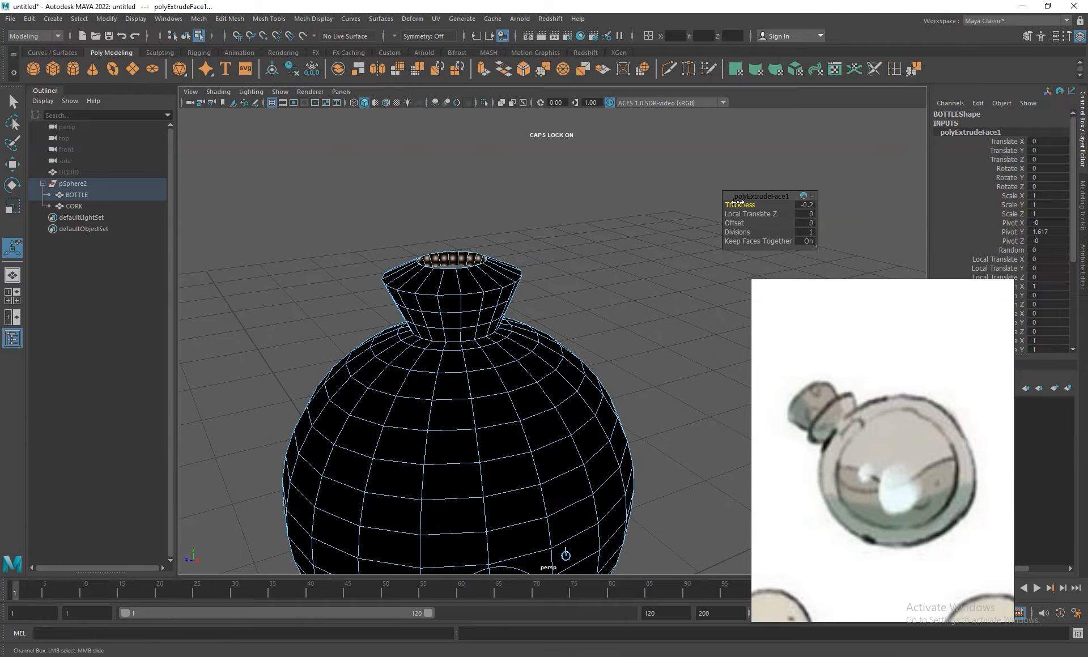
left_click_drag(545, 244, 544, 261, "alt")
right_click_drag(545, 262, 675, 284, "alt")
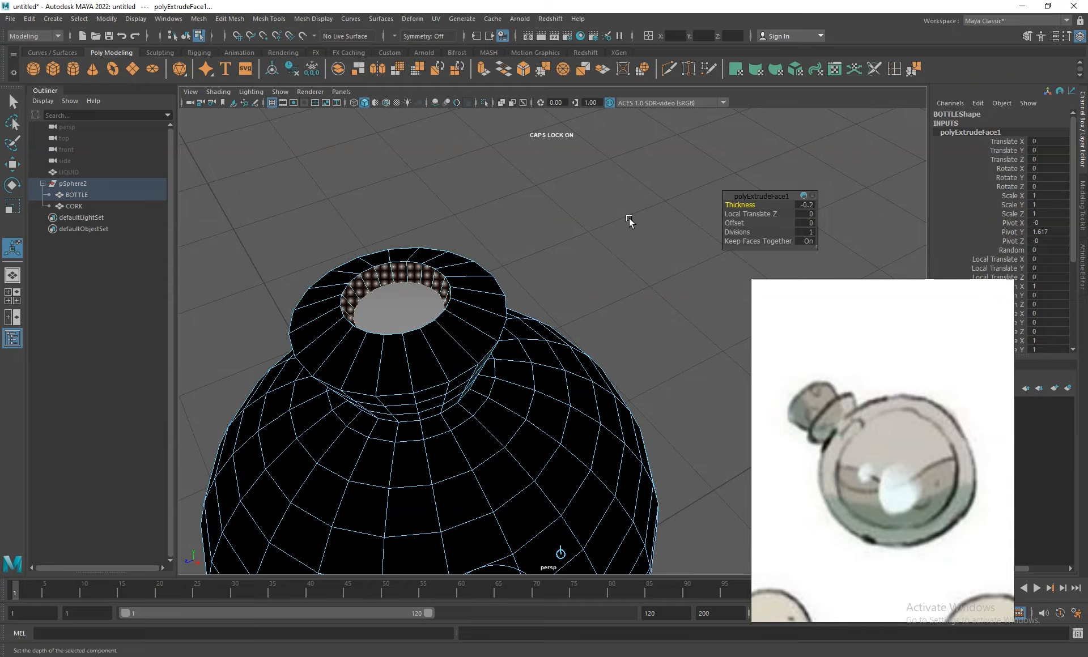
scroll(657, 341, "down", 5)
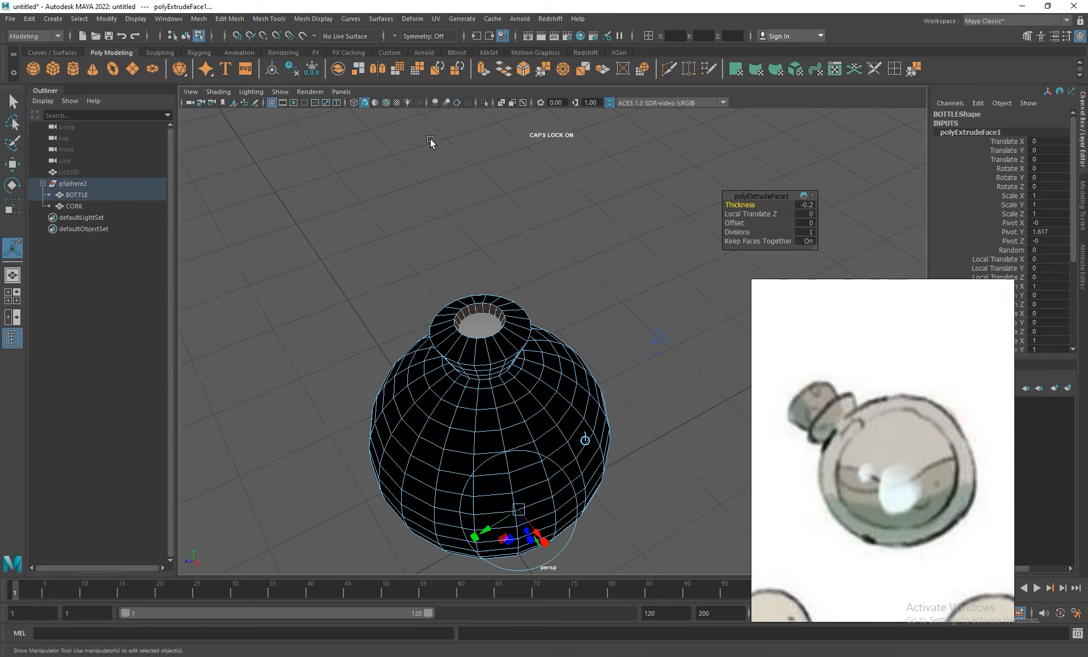
- Switch to wireframe display, set the glass wall extrusion's thickness to -0.1 and return to object mode
left_click(354, 104)
left_click_drag(576, 385, 579, 306, "alt")
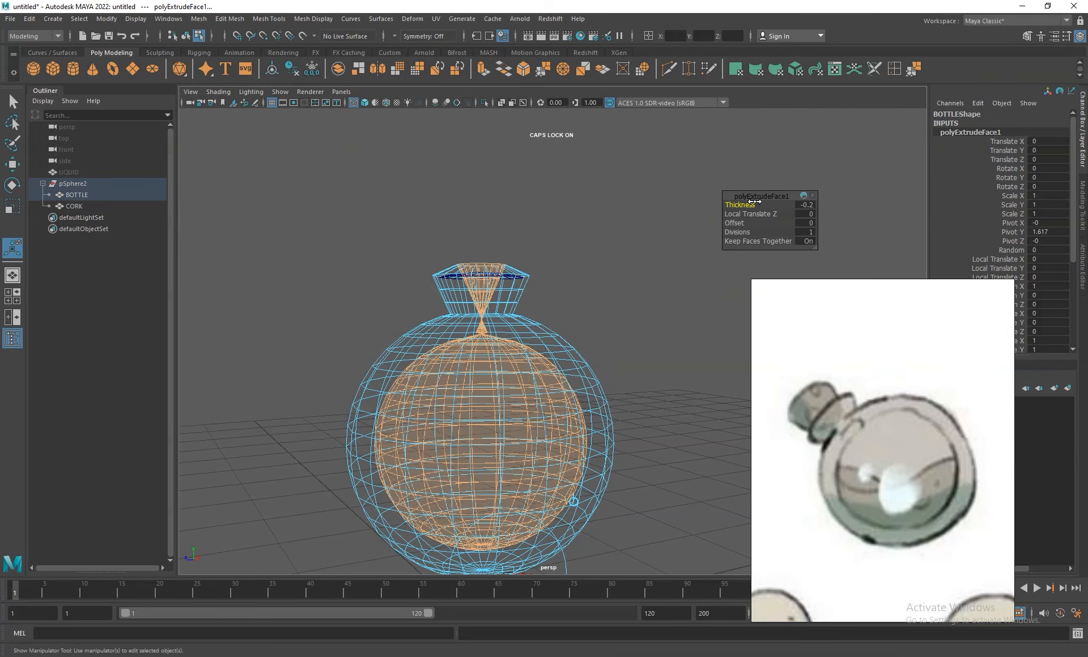
left_click(807, 205)
type("-0.1")
key("Return")
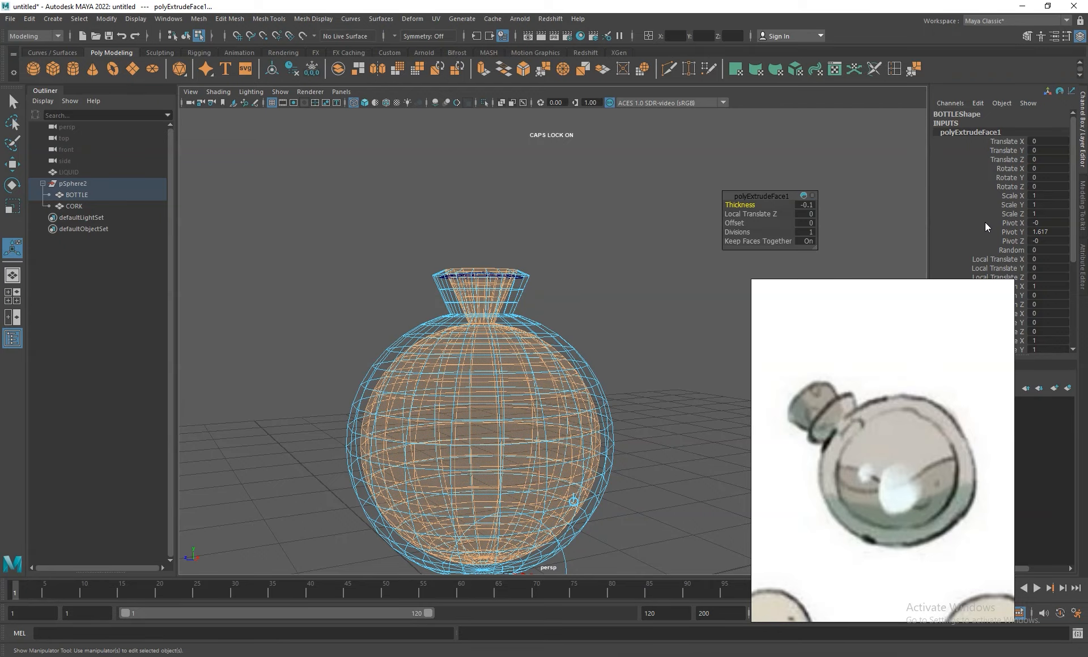
left_click_drag(669, 407, 656, 364, "alt")
right_click_drag(655, 363, 628, 296, "alt")
left_click_drag(636, 330, 648, 348, "alt")
middle_click_drag(648, 347, 647, 306, "alt")
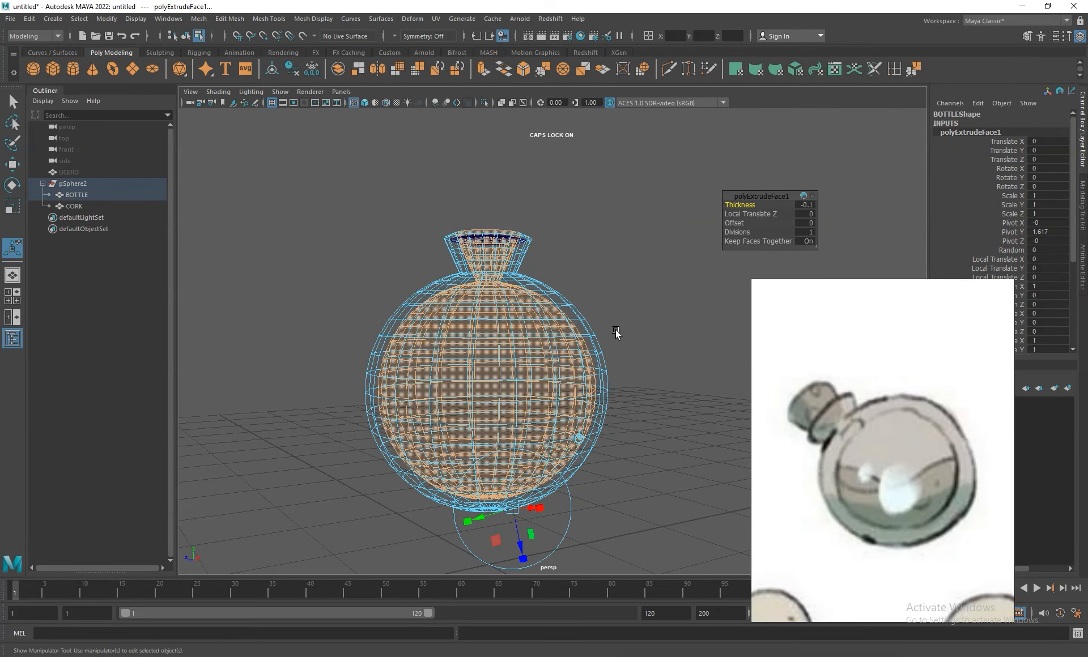
right_click_drag(564, 279, 636, 340, "alt")
right_click(494, 242)
right_click_drag(494, 242, 536, 226)
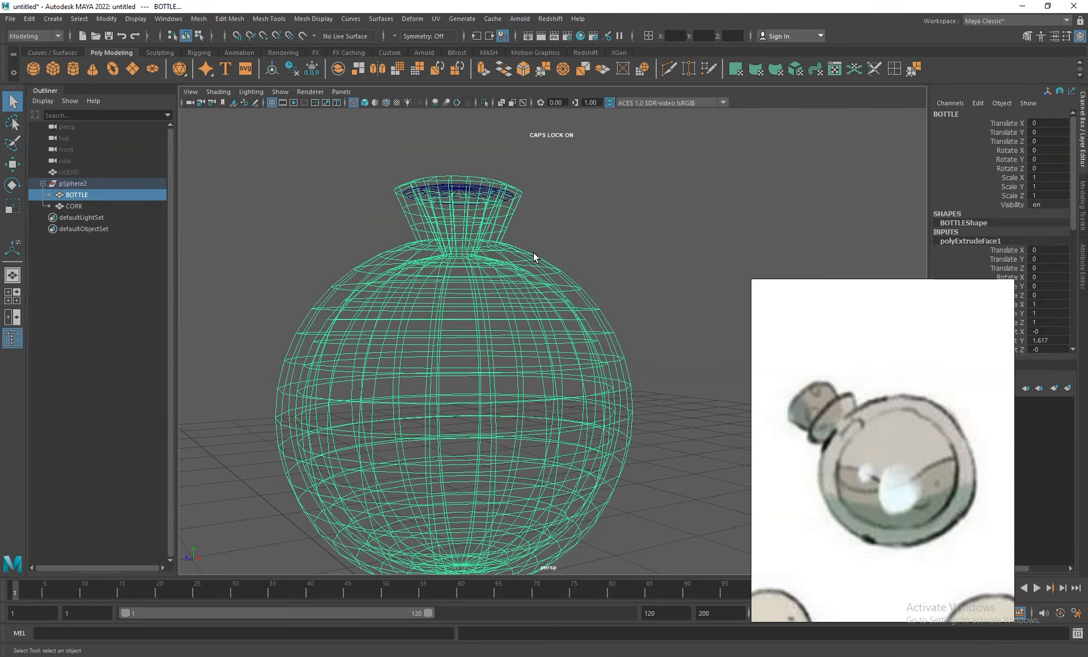
- Return to shaded display and reverse the normals of all BOTTLE faces
middle_click_drag(532, 252, 596, 345, "alt")
right_click_drag(597, 345, 610, 350, "alt")
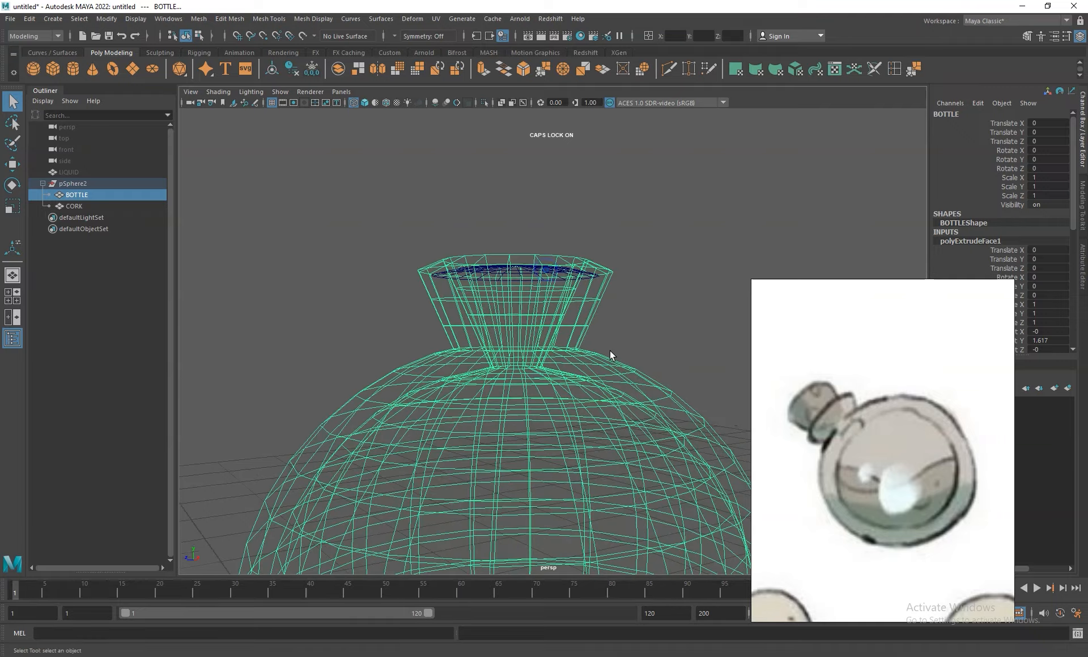
left_click(365, 102)
right_click_drag(549, 265, 552, 298)
double_click(548, 309)
right_click_drag(628, 354, 589, 275, "alt")
left_click_drag(589, 274, 556, 286, "alt")
left_click(314, 19)
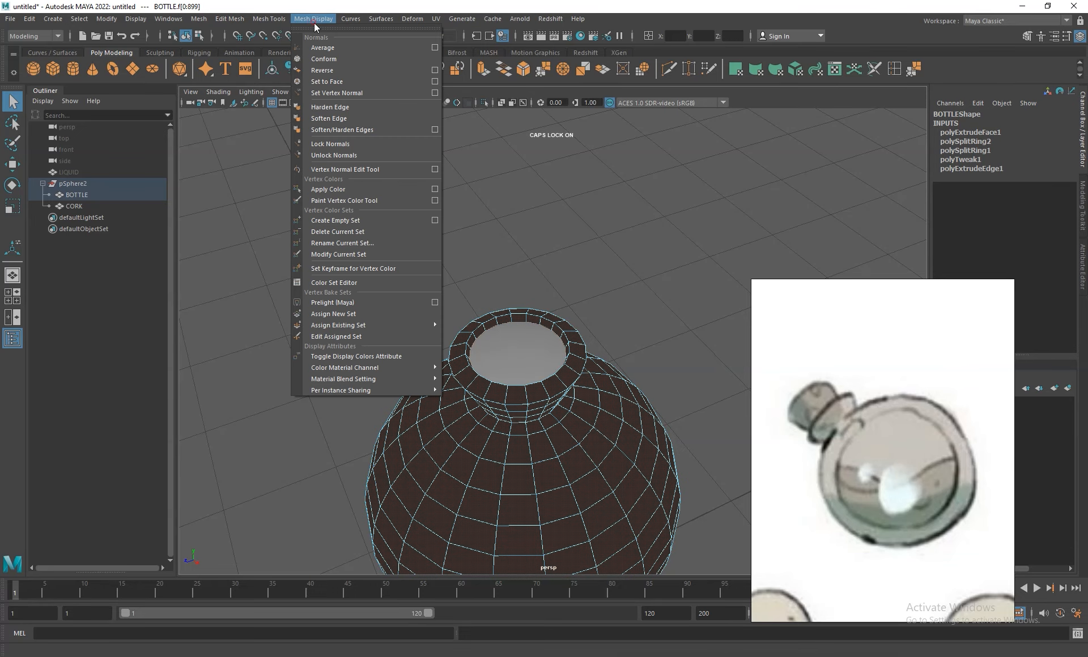
left_click(322, 70)
key("w")
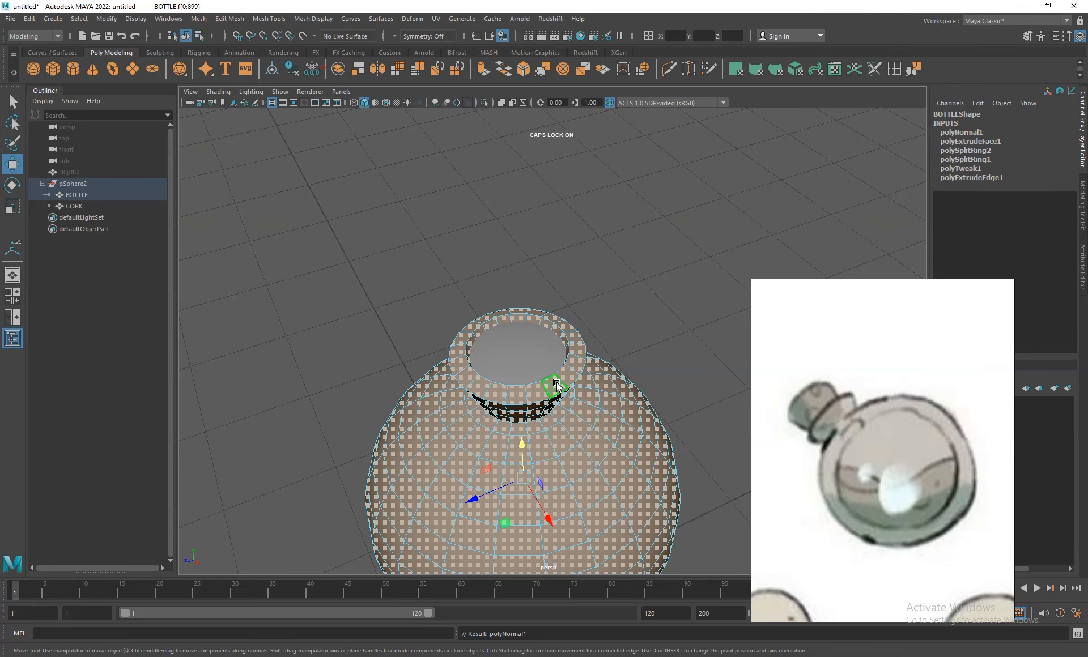
right_click_drag(572, 340, 569, 319)
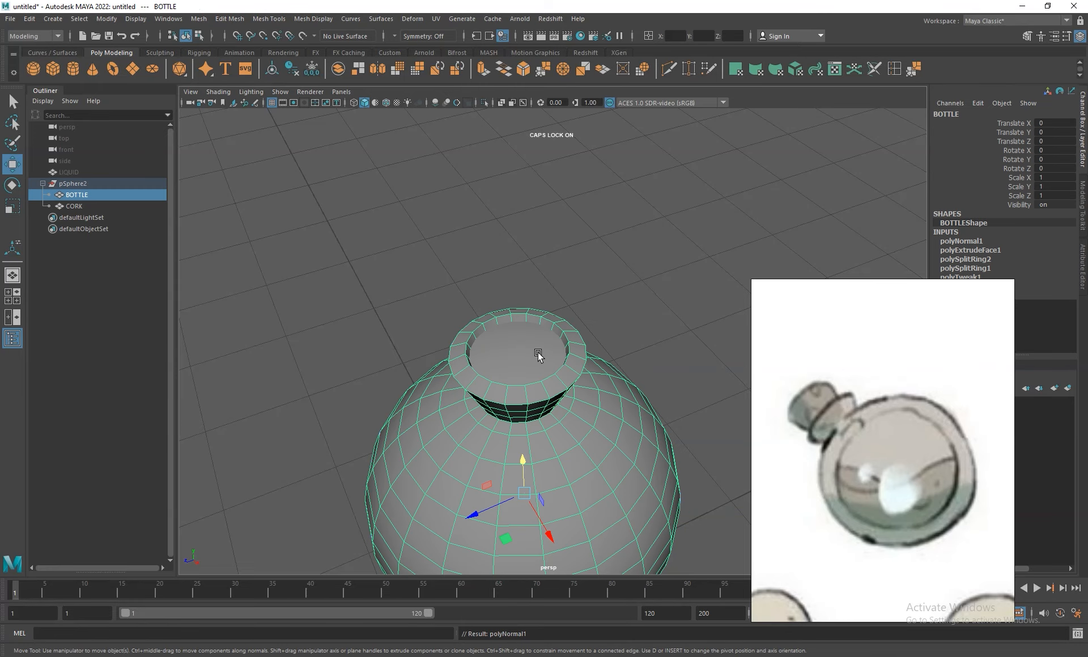
- Hide the CORK disc inside the neck and select the BOTTLE mesh
left_click(498, 355)
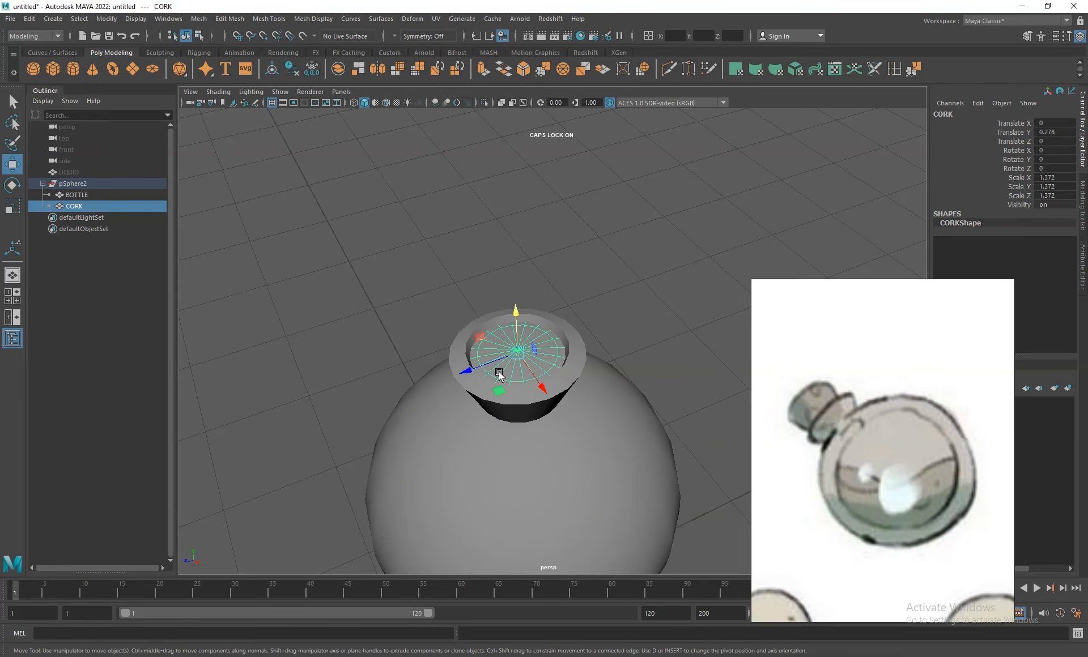
left_click(573, 357)
left_click_drag(577, 369, 522, 306, "alt")
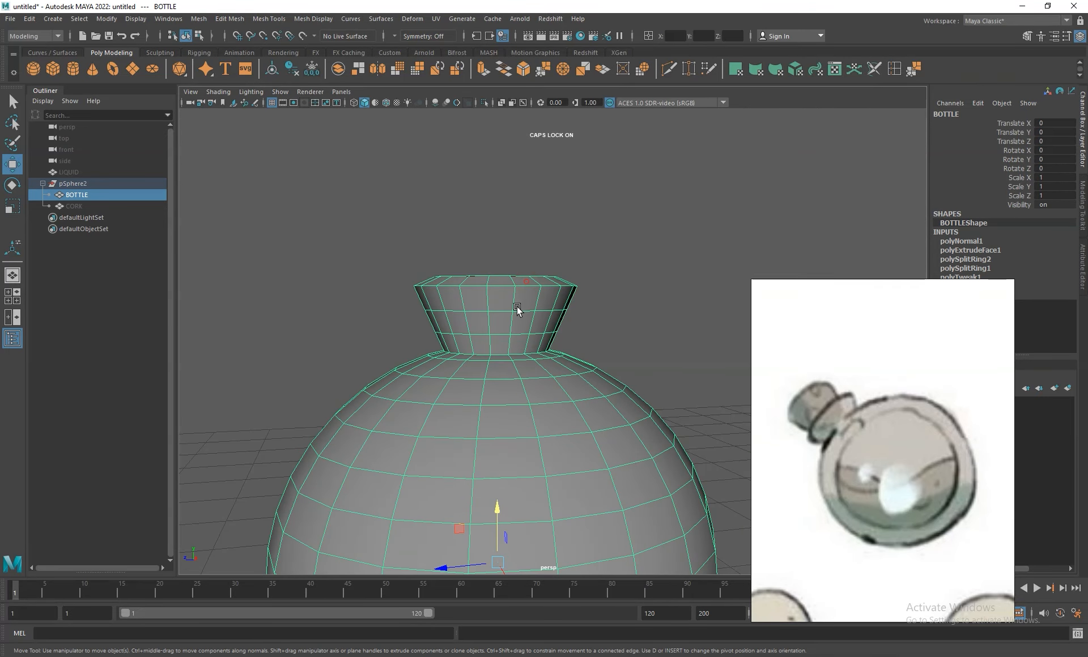
- Extrude the two lower face rings on the outside of the neck inward with a thickness of -0.1
right_click(500, 292)
left_click(501, 322)
left_click(500, 327)
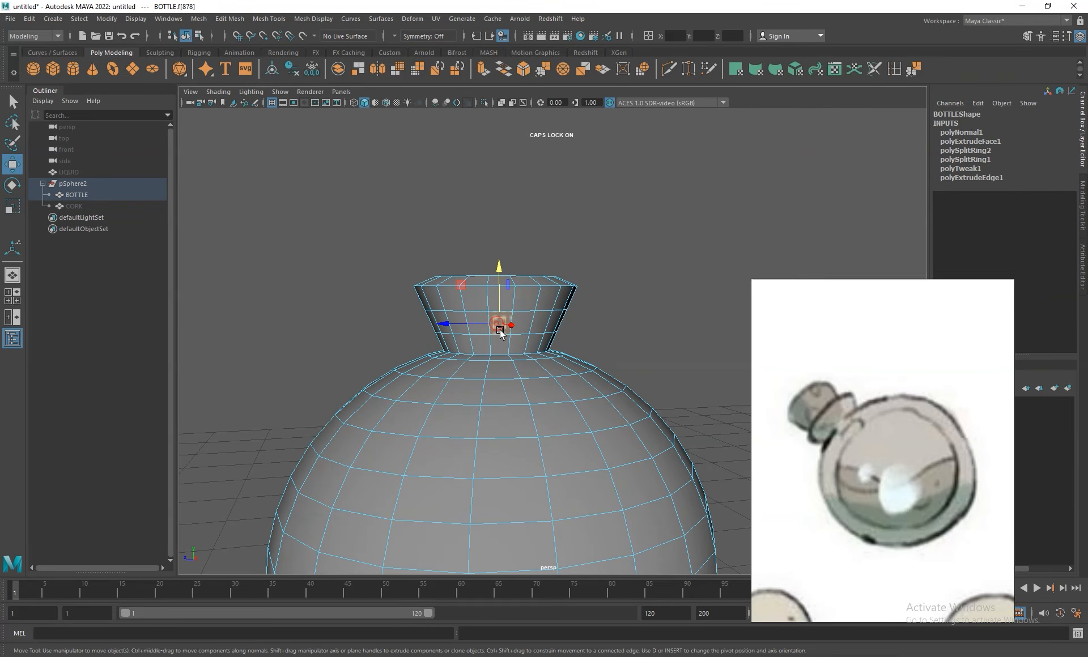
key("q")
double_click(518, 324)
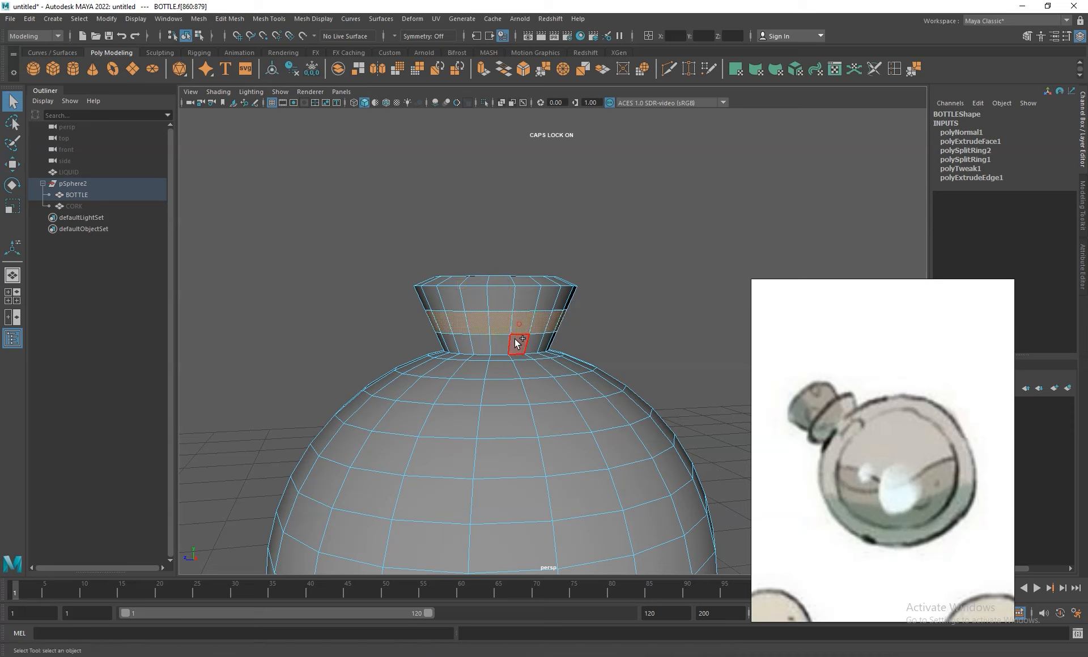
double_click(496, 346, "shift")
left_click_drag(508, 331, 507, 333, "alt")
right_click_drag(505, 324, 569, 371, "alt")
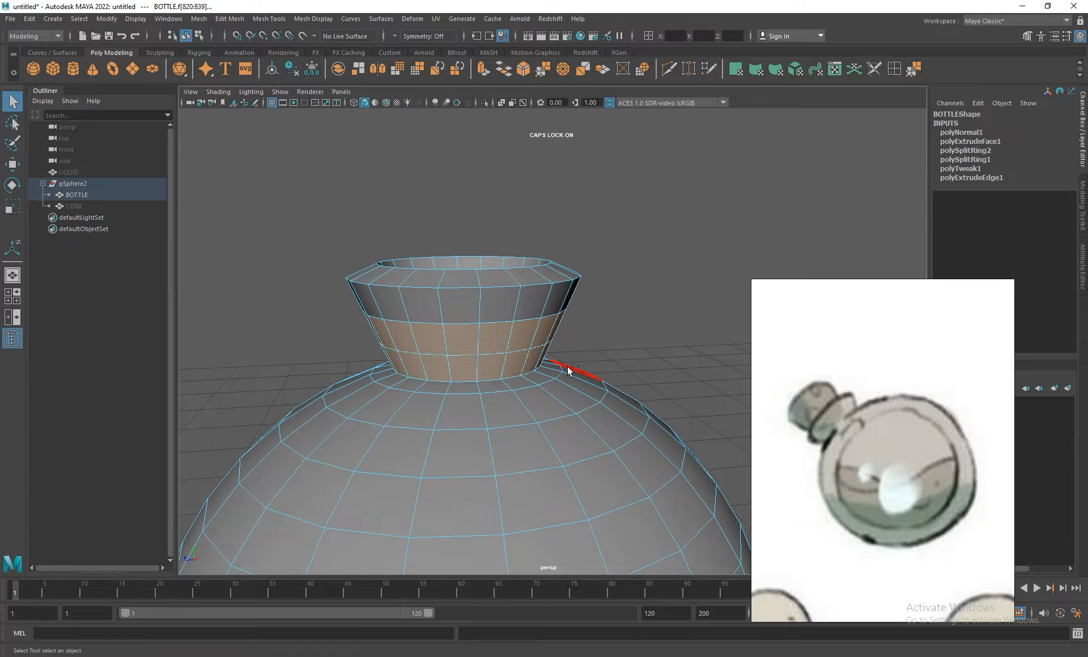
key("ctrl+e")
left_click(805, 204)
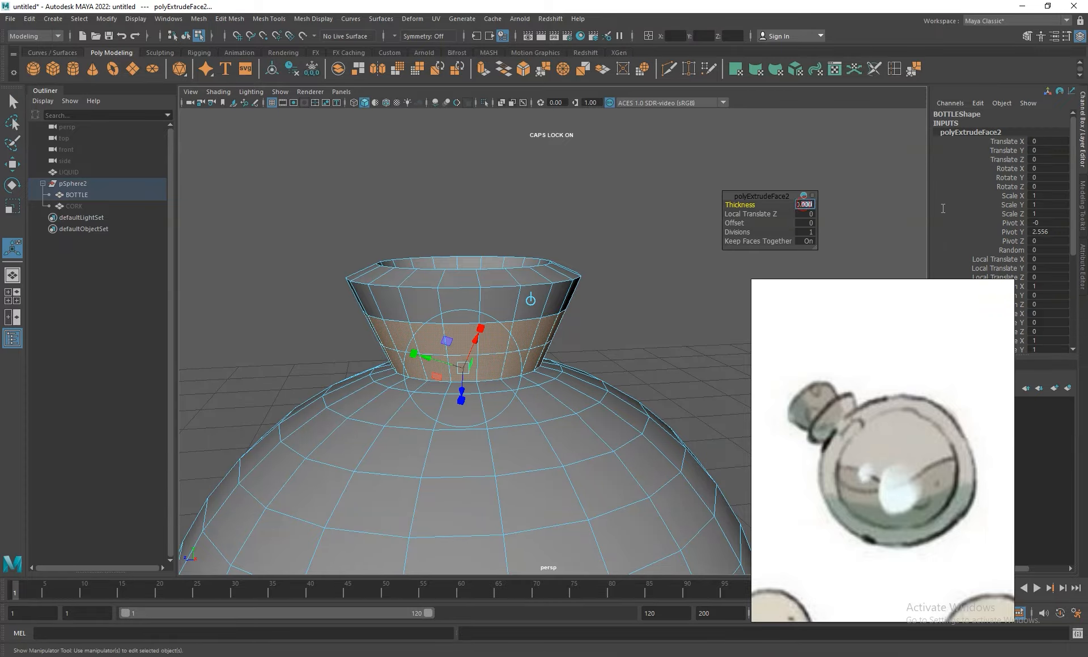
type("0.1")
key("Return")
left_click_drag(794, 270, 677, 238, "alt")
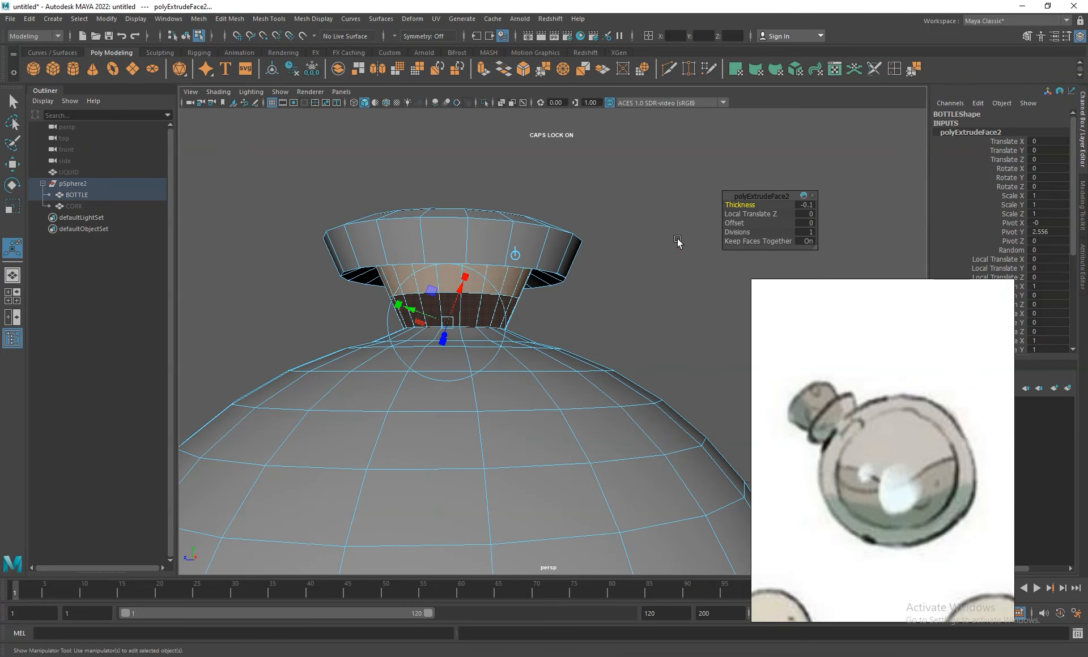
- Try a thickness of -0.02 for the neck recess extrusion and settle on -0.05
left_click(813, 206)
type("-0.02")
key("Return")
mouse_move(566, 262)
left_mouse_down("alt")
mouse_move(565, 243)
mouse_move(569, 253)
left_mouse_up("alt")
type("-0.05")
key("Return")
left_click_drag(571, 245, 634, 260, "alt")
right_click_drag(634, 261, 728, 399, "alt")
- Select the three vertex rings of the recessed neck band and scale them uniformly slightly inward, checking in wireframe display
mouse_move(573, 228)
left_mouse_down("alt")
mouse_move(573, 190)
mouse_move(572, 216)
left_mouse_up("alt")
mouse_move(490, 207)
right_mouse_down()
mouse_move(487, 180)
mouse_move(478, 214)
right_mouse_up()
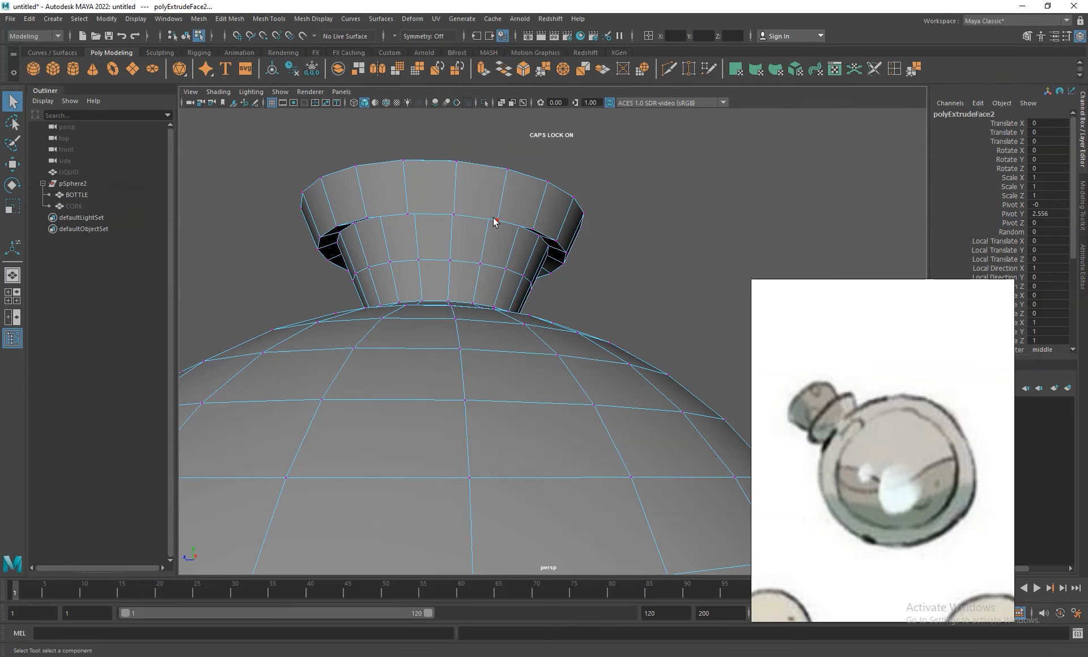
left_click(538, 238)
key("w")
left_click_drag(446, 195, 446, 205)
mouse_move(537, 249)
left_mouse_down("alt")
mouse_move(539, 269)
mouse_move(490, 368)
mouse_move(455, 363)
mouse_move(454, 307)
mouse_move(480, 338)
left_mouse_up("alt")
left_click(524, 292)
double_click(506, 290, "shift")
double_click(483, 386, "shift")
key("r")
key("4")
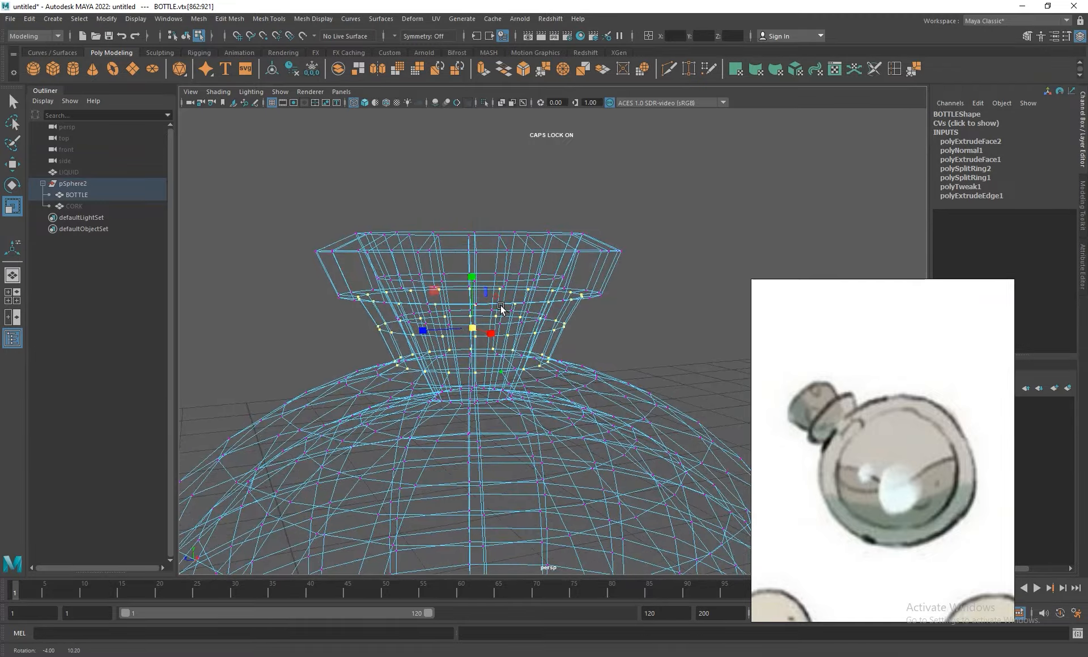
scroll(454, 306, "up", 5)
left_click_drag(424, 295, 417, 289)
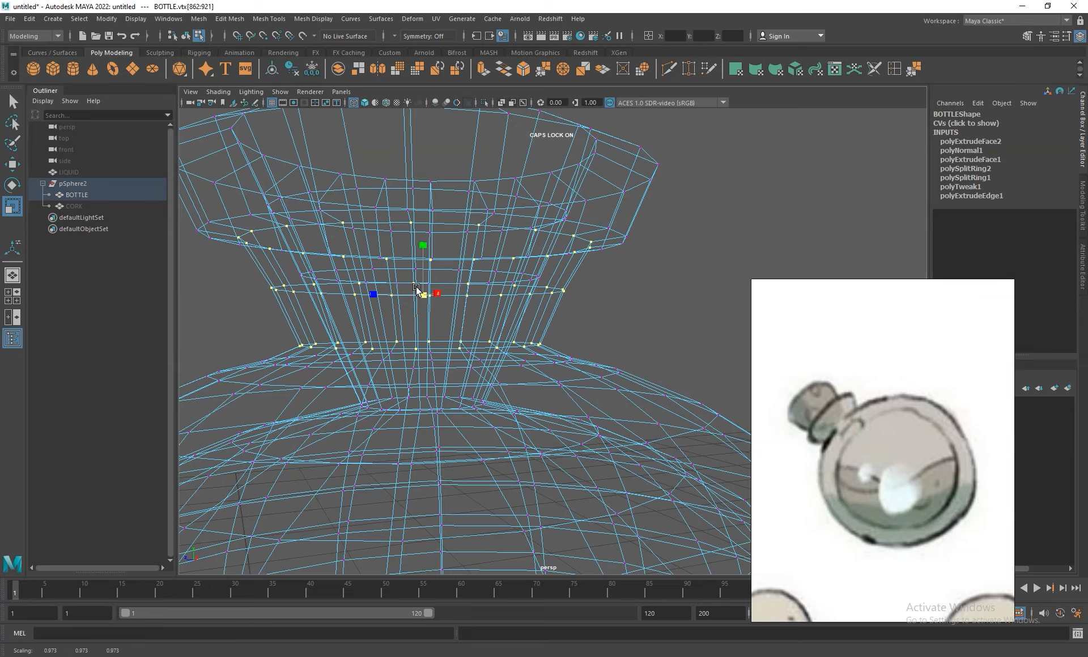
left_click(362, 103)
scroll(507, 272, "down", 4)
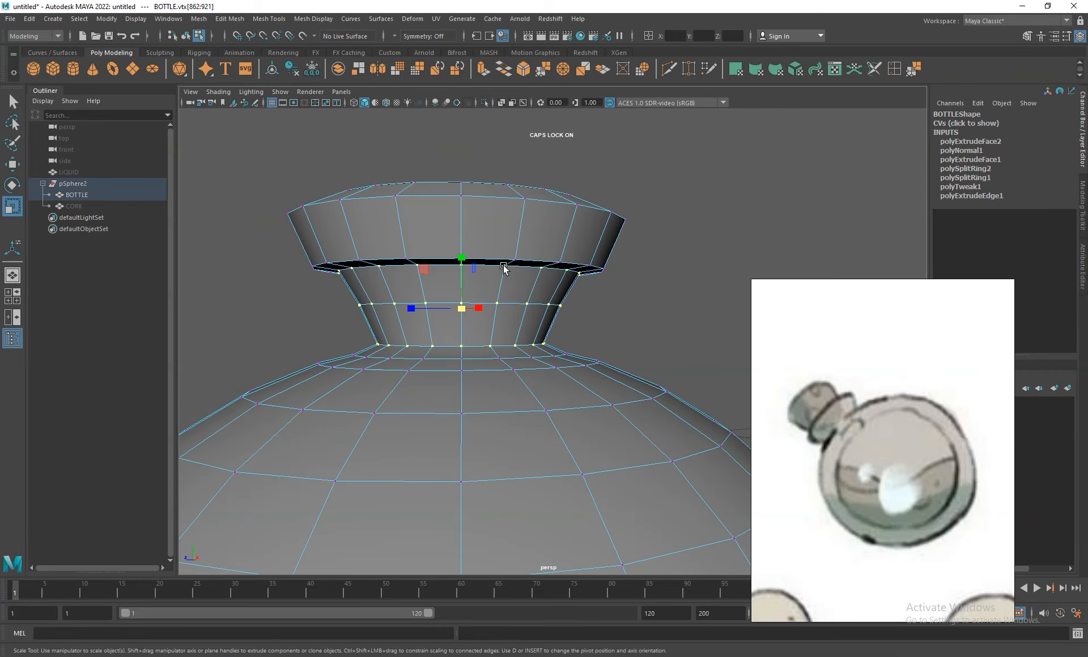
- Select the vertex ring where the neck meets the bottle body and move it slightly down
left_click(488, 348)
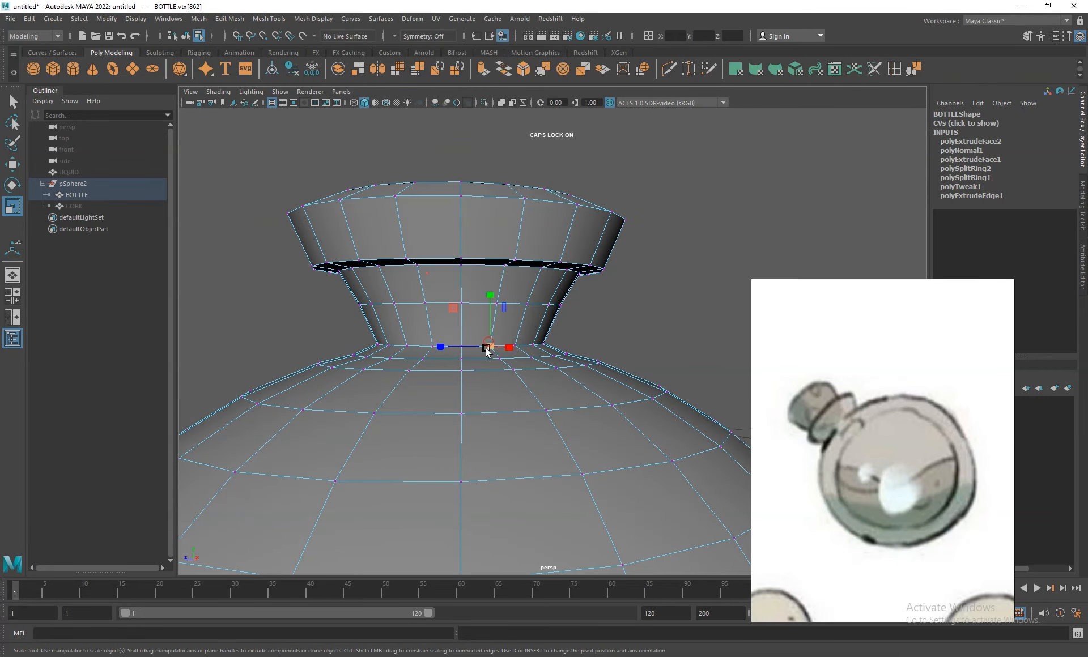
key("q")
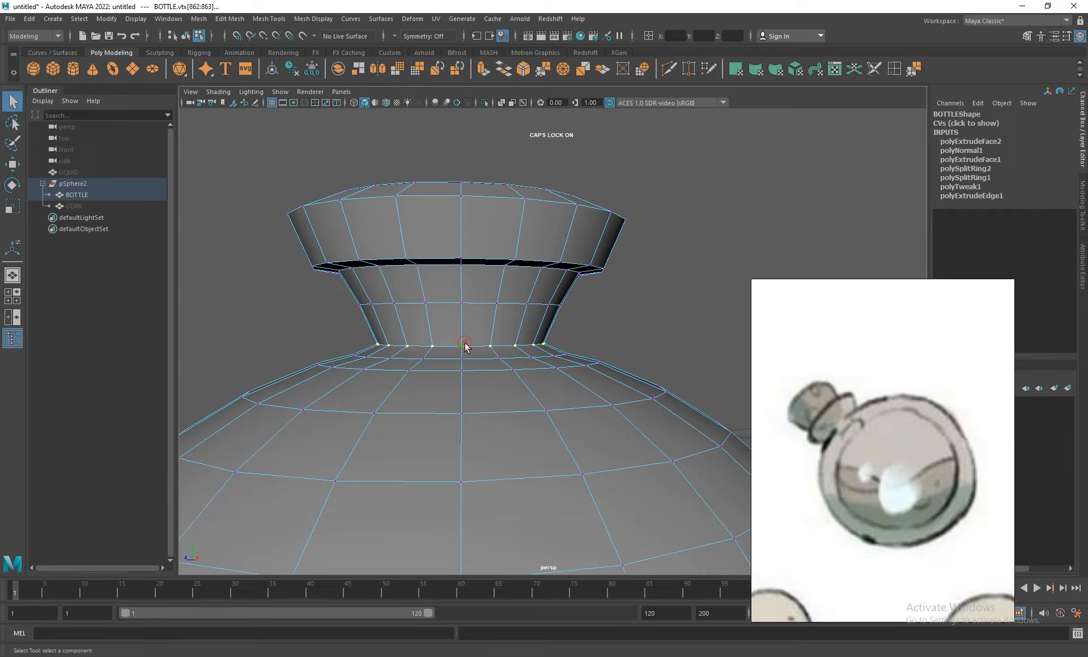
key("w")
left_click_drag(459, 281, 460, 289)
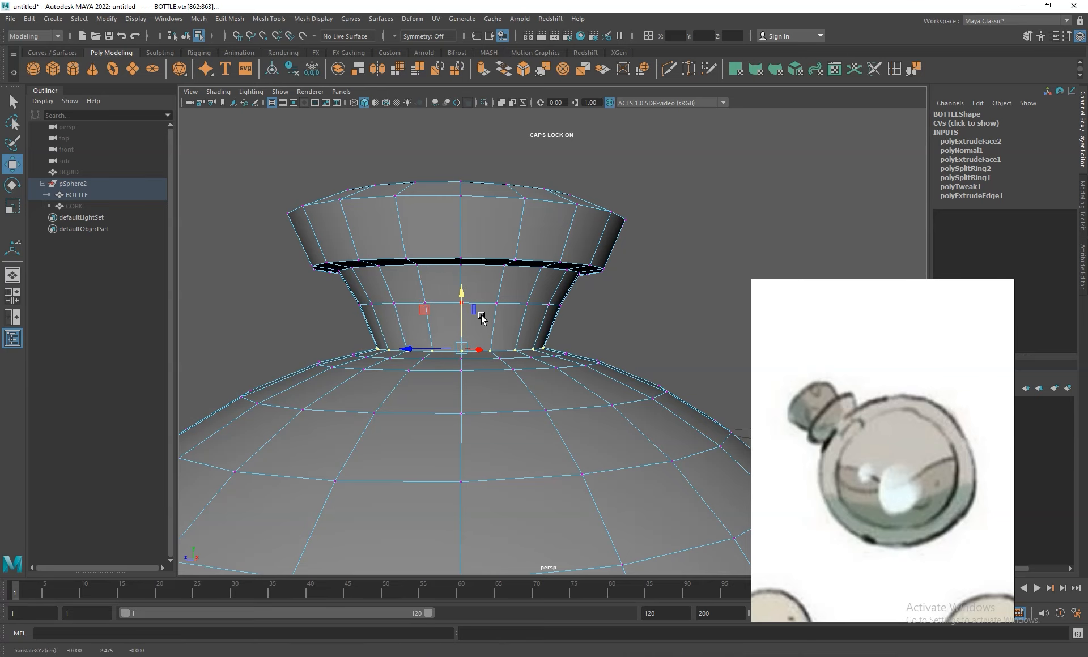
- Select the vertex ring on the lip's outer top edge and raise it slightly toward the inner rim's height
left_click_drag(512, 252, 520, 223, "alt")
left_click(524, 215)
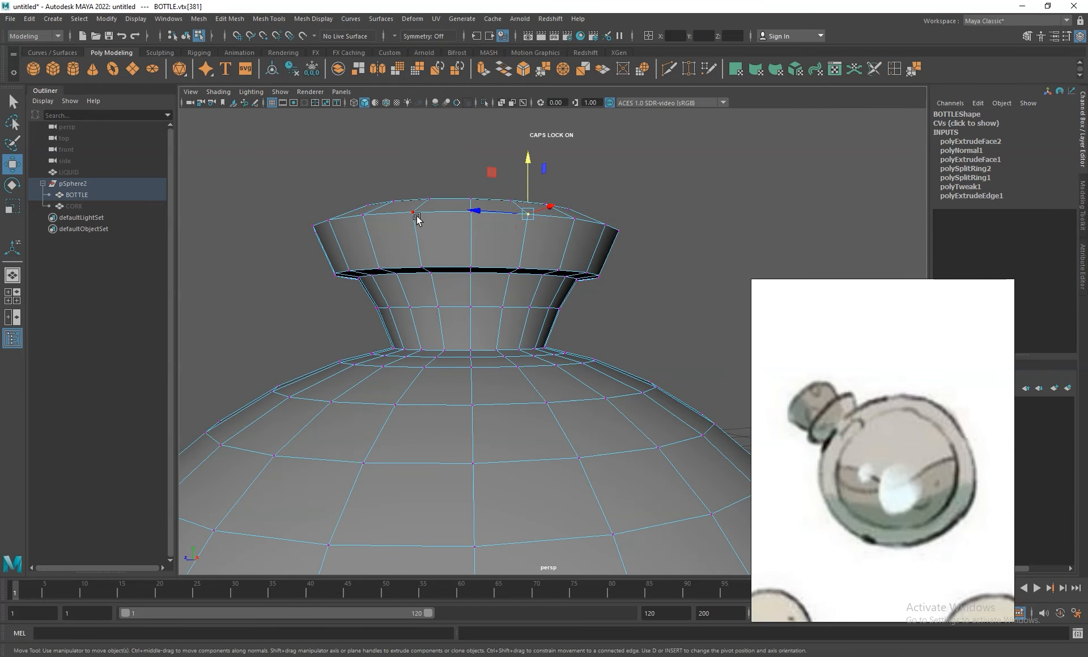
key("q")
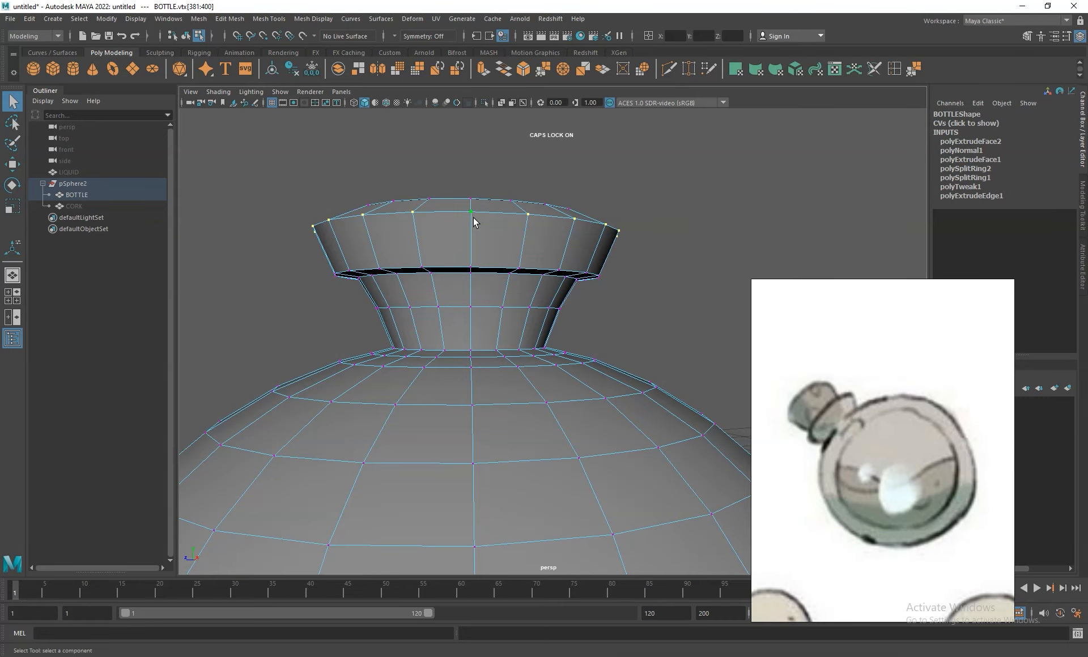
key("w")
left_click_drag(473, 217, 481, 257, "alt")
- Select the face ring around the outside of the lip together with the face ring on its top
right_click_drag(645, 365, 600, 276, "alt")
left_click_drag(600, 275, 603, 253, "alt")
right_click_drag(556, 315, 609, 299)
right_click_drag(658, 334, 638, 266, "alt")
left_click(468, 229)
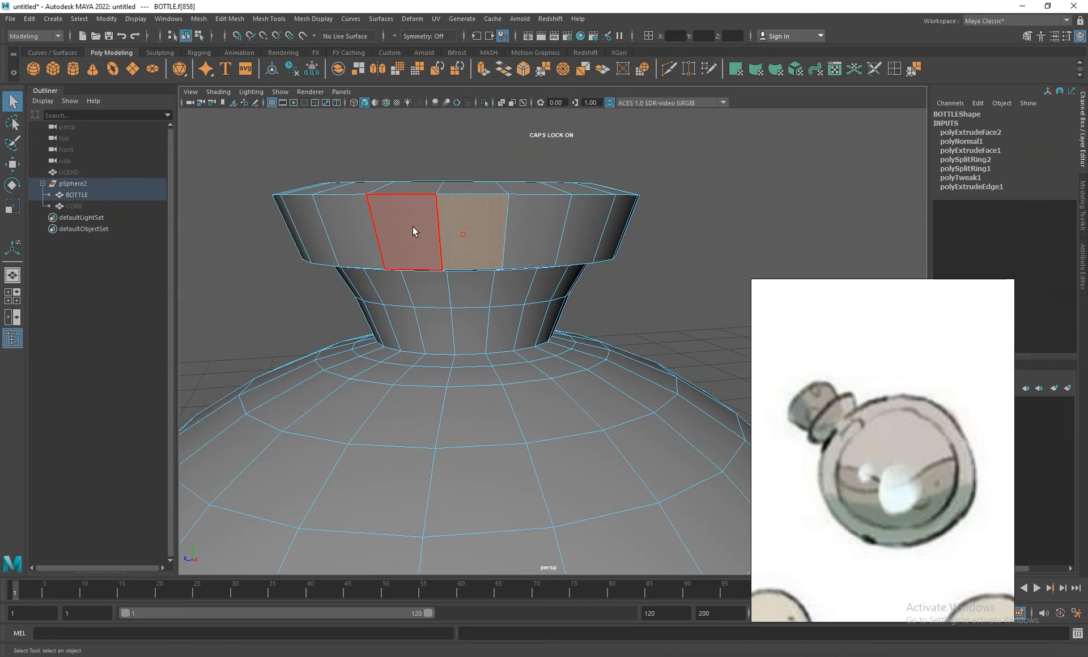
double_click(413, 226, "shift")
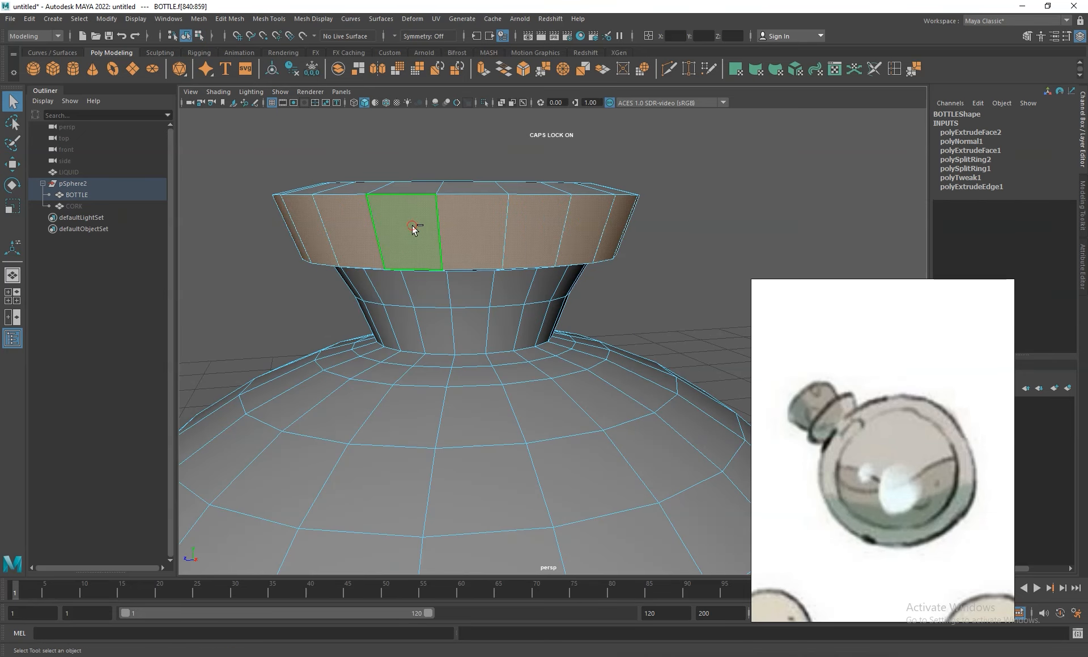
left_click_drag(585, 263, 590, 309, "alt")
right_click_drag(590, 309, 542, 256, "alt")
left_click(508, 333, "shift")
double_click(467, 332, "shift")
- Scale the selected lip faces slightly taller along the vertical axis
left_click_drag(586, 334, 571, 251, "alt")
key("r")
left_click_drag(500, 269, 512, 291)
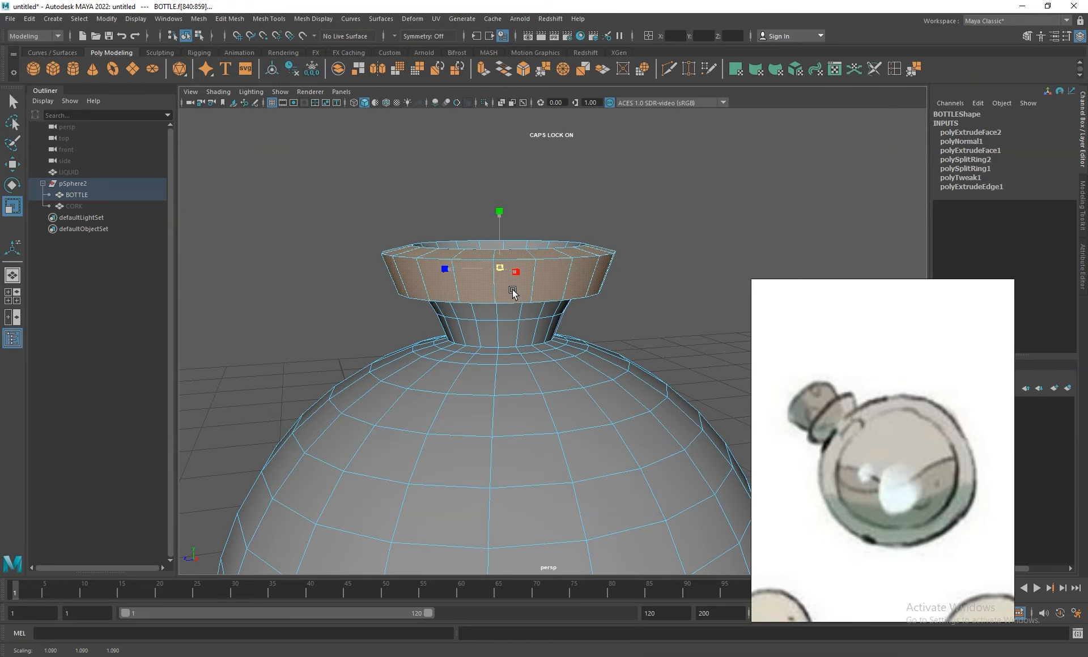
right_click_drag(558, 280, 520, 219, "alt")
left_click_drag(604, 333, 613, 291, "alt")
right_click_drag(651, 366, 636, 302, "alt")
left_click_drag(636, 302, 637, 328, "alt")
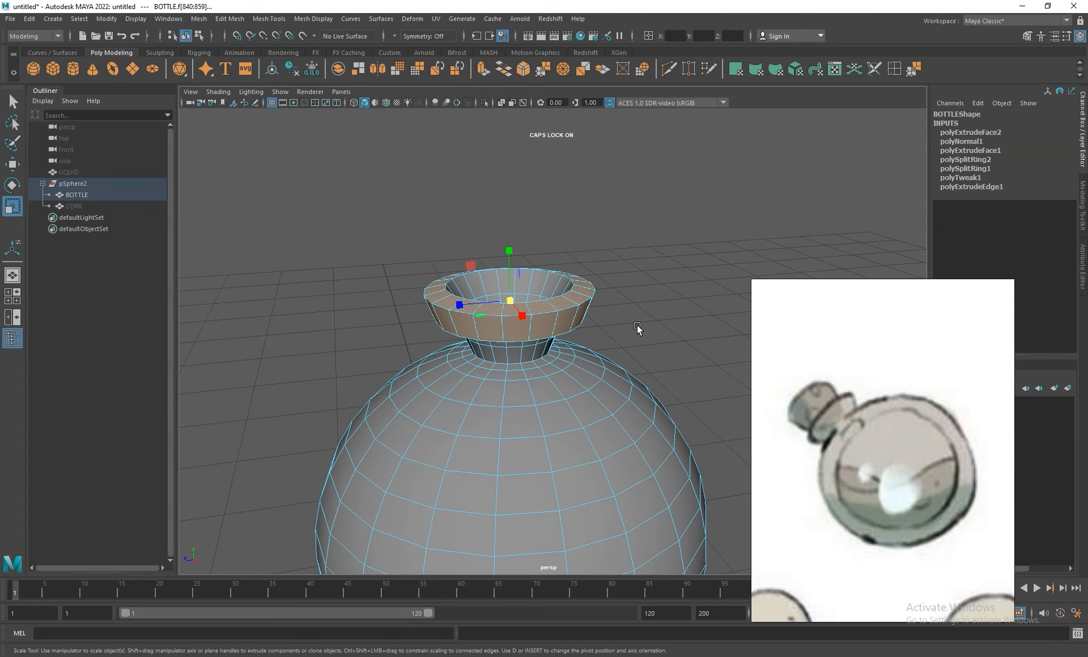
left_click_drag(505, 247, 505, 238)
key("w")
left_click_drag(576, 369, 576, 318, "alt")
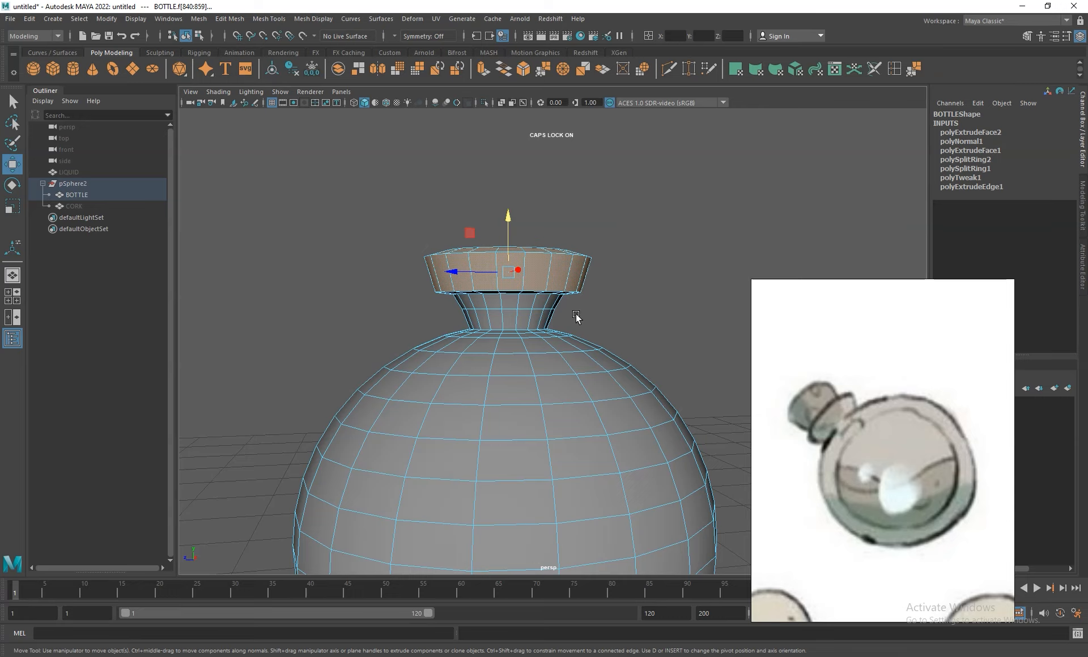
- Select the edge loop where the neck meets the lip's underside and scale it slightly inward, checking in wireframe display
right_click(555, 274)
right_click_drag(555, 271, 555, 246)
right_click_drag(547, 360, 609, 378, "alt")
left_click(506, 255)
right_click_drag(507, 258, 516, 260)
key("q")
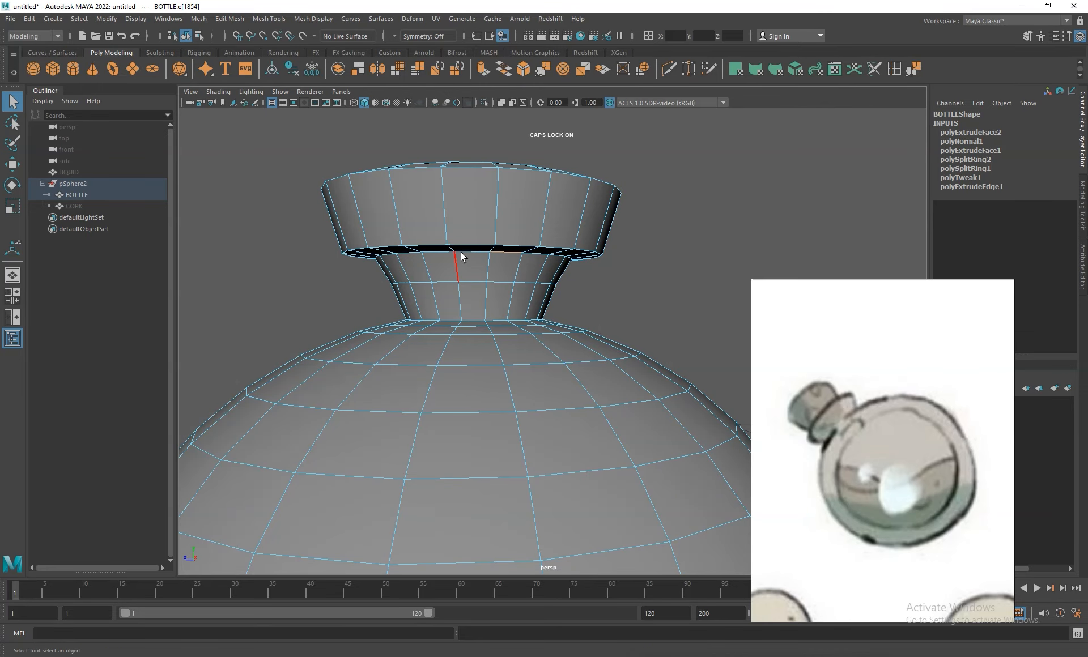
double_click(444, 254, "shift")
key("r")
left_click(474, 208, "ctrl")
left_click_drag(474, 259, 464, 247)
left_click(354, 103)
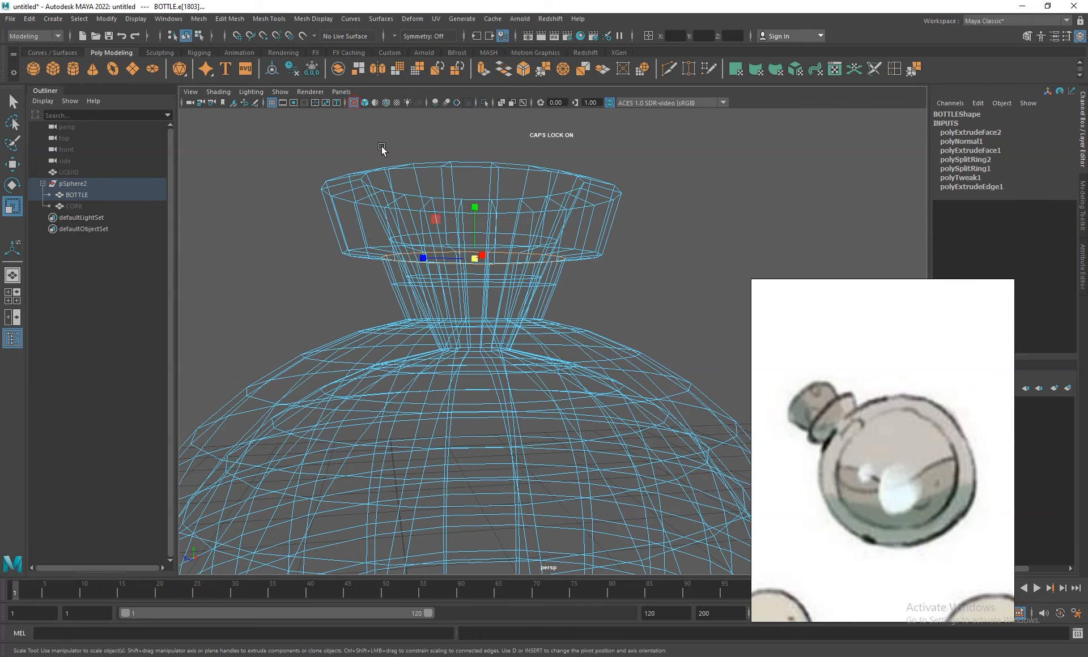
left_click(364, 102)
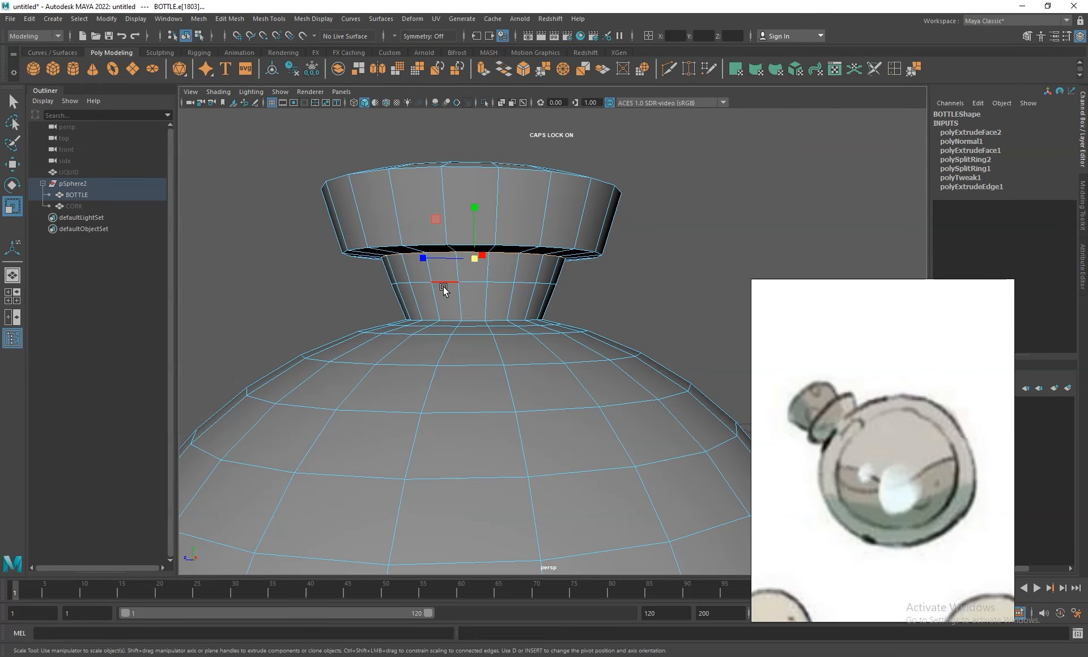
- Select the middle edge loop of the neck and scale it inward to give the neck a concave curve
left_click(443, 285)
key("q")
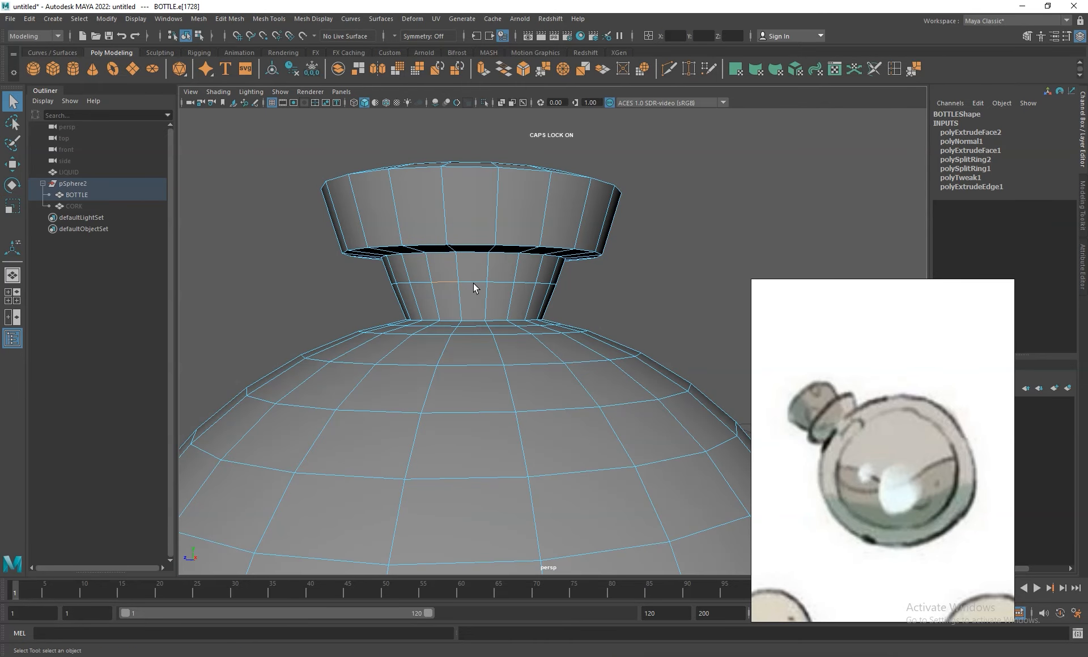
key("r")
left_click_drag(474, 282, 522, 216)
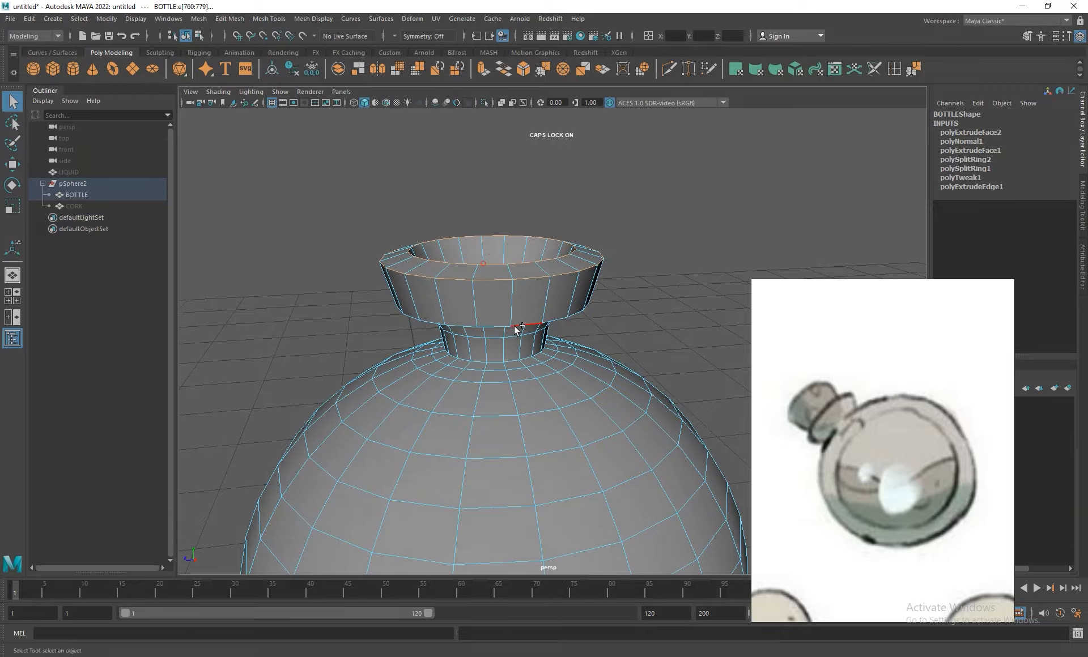
- Select the edge loops at the lip's outer rim, lower lip edge, neck top and neck base, and preview the bottle smoothed
left_click_drag(478, 362, 529, 318, "alt")
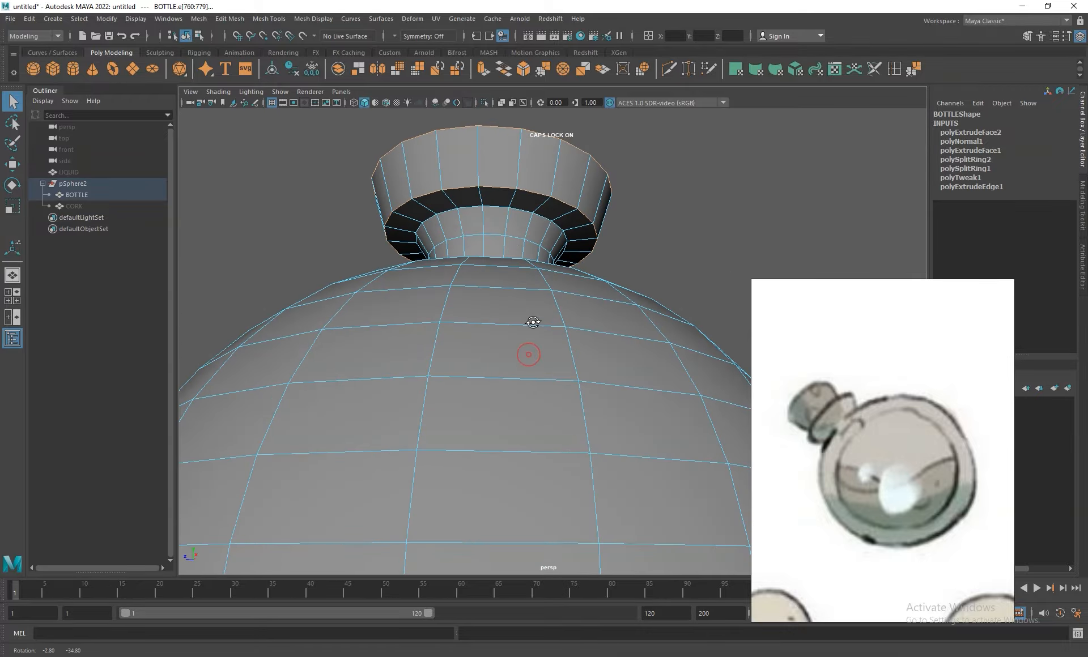
left_click_drag(478, 207, 570, 238, "alt")
right_click_drag(571, 238, 559, 265, "alt")
left_click_drag(560, 265, 567, 258, "alt")
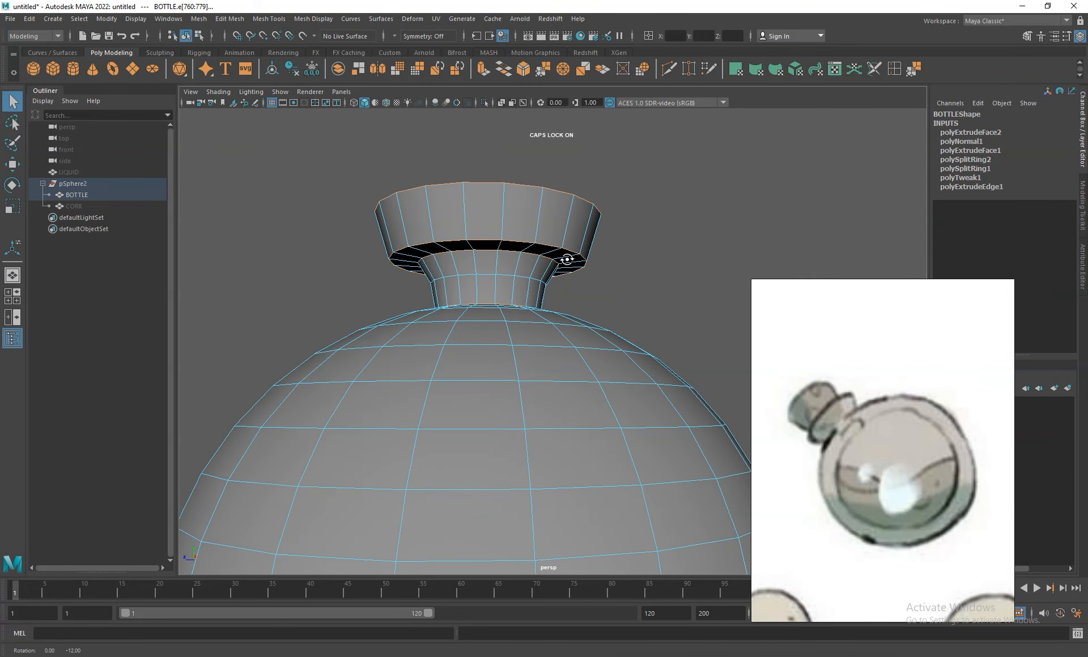
key("3")
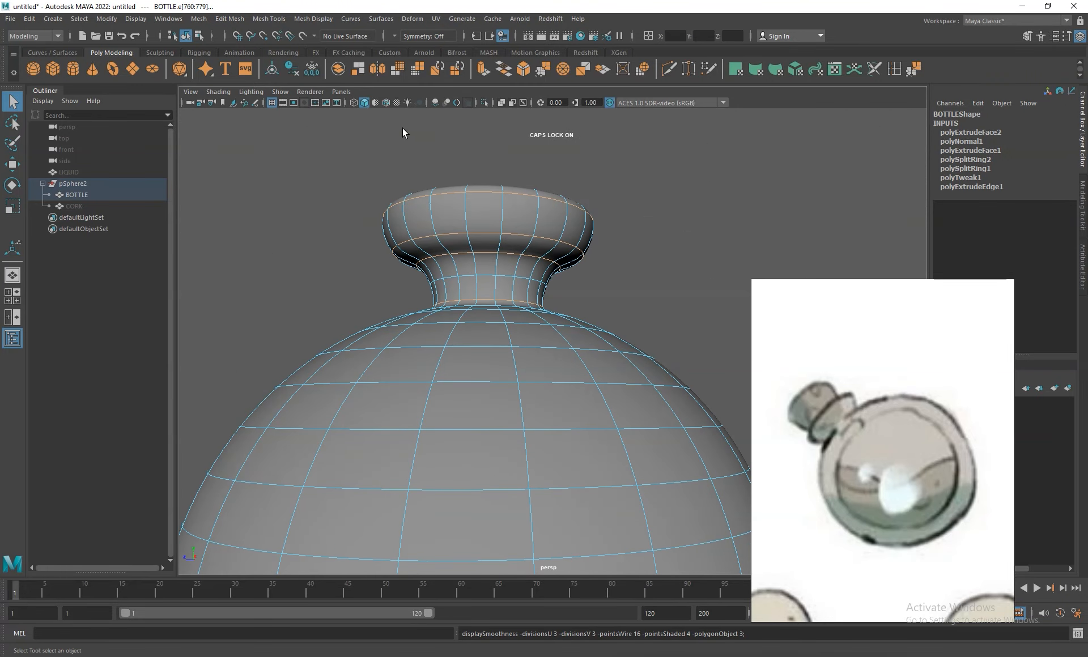
left_click(354, 103)
left_click(363, 102)
left_click_drag(579, 257, 556, 232, "alt")
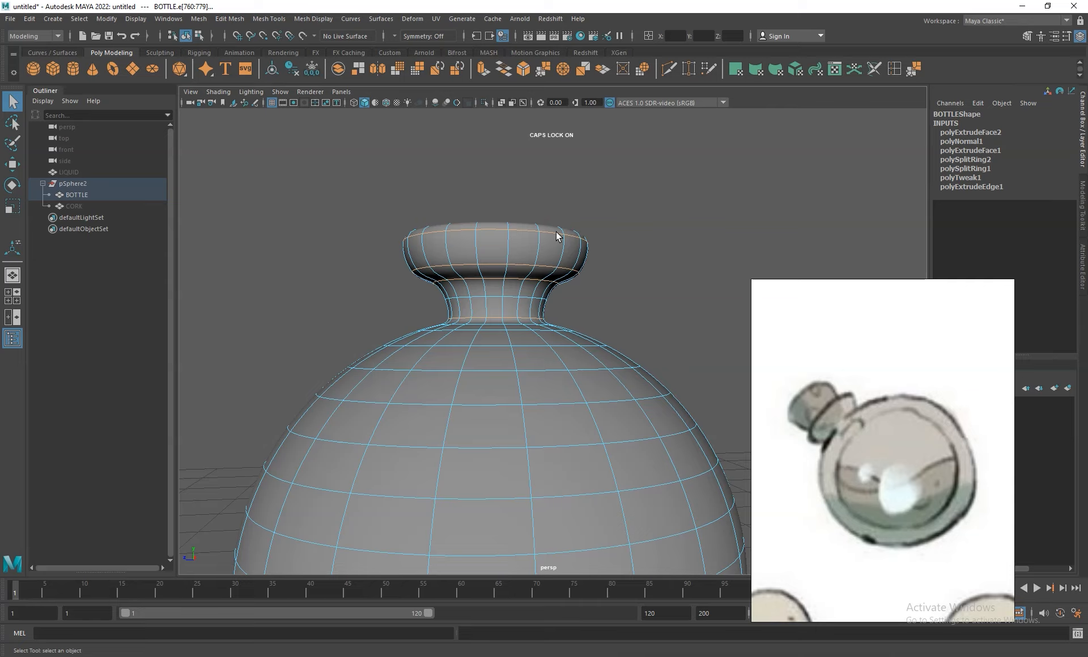
- Bevel the selected lip and neck edge loops with a fraction of 0.5 and increase the bevel's segments
key("ctrl+b")
left_click_drag(556, 233, 566, 258, "alt")
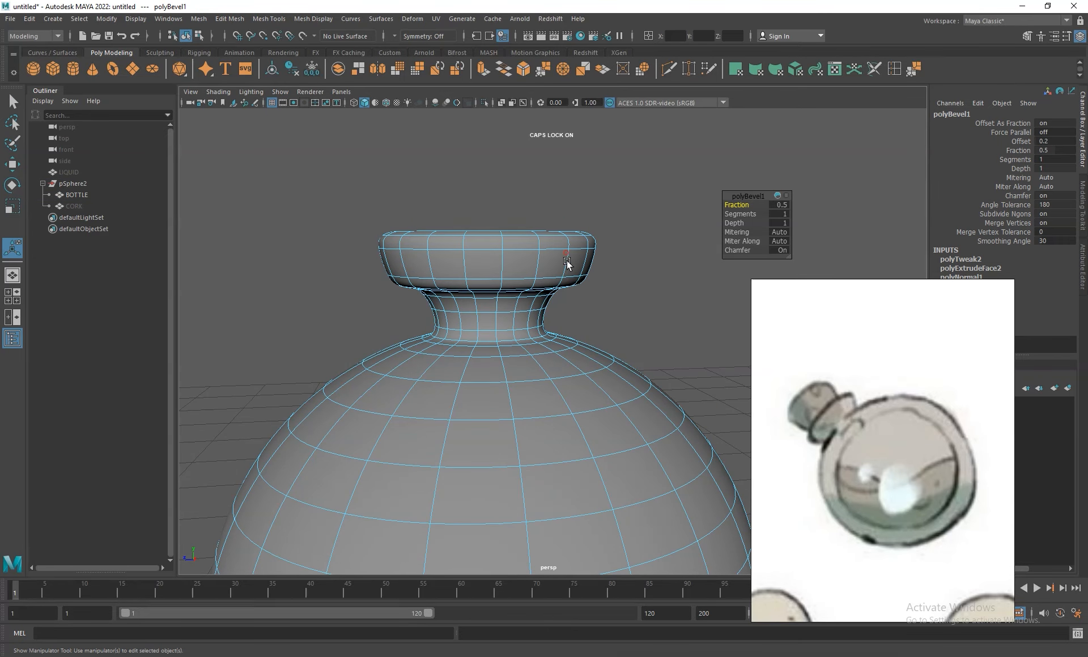
left_click(780, 214)
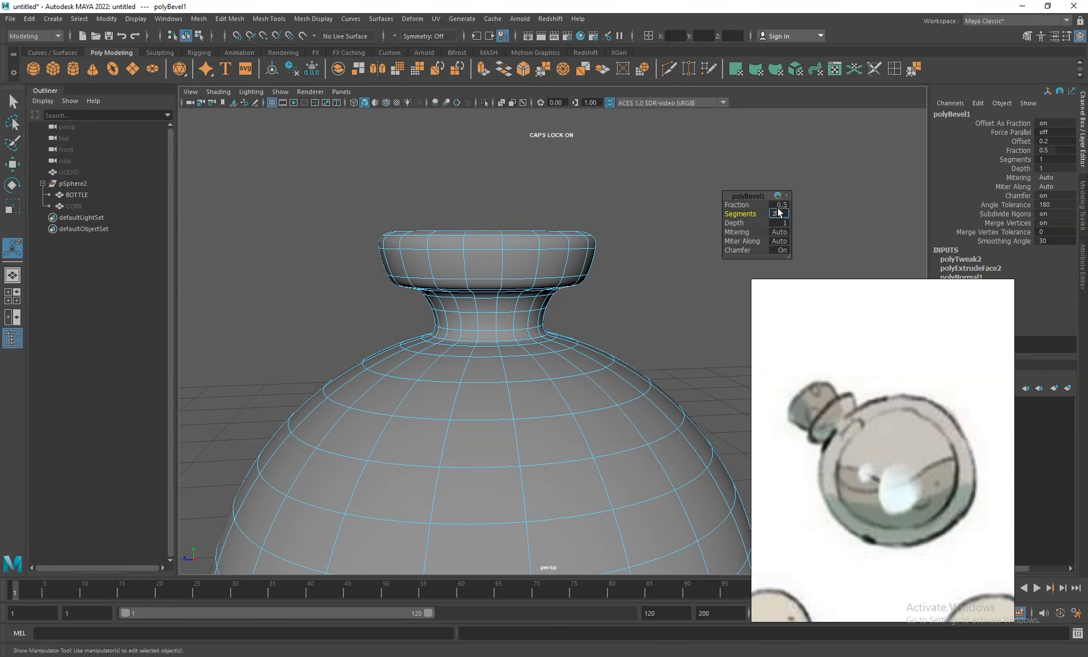
key("Return")
right_click_drag(549, 241, 602, 218)
left_click(645, 230)
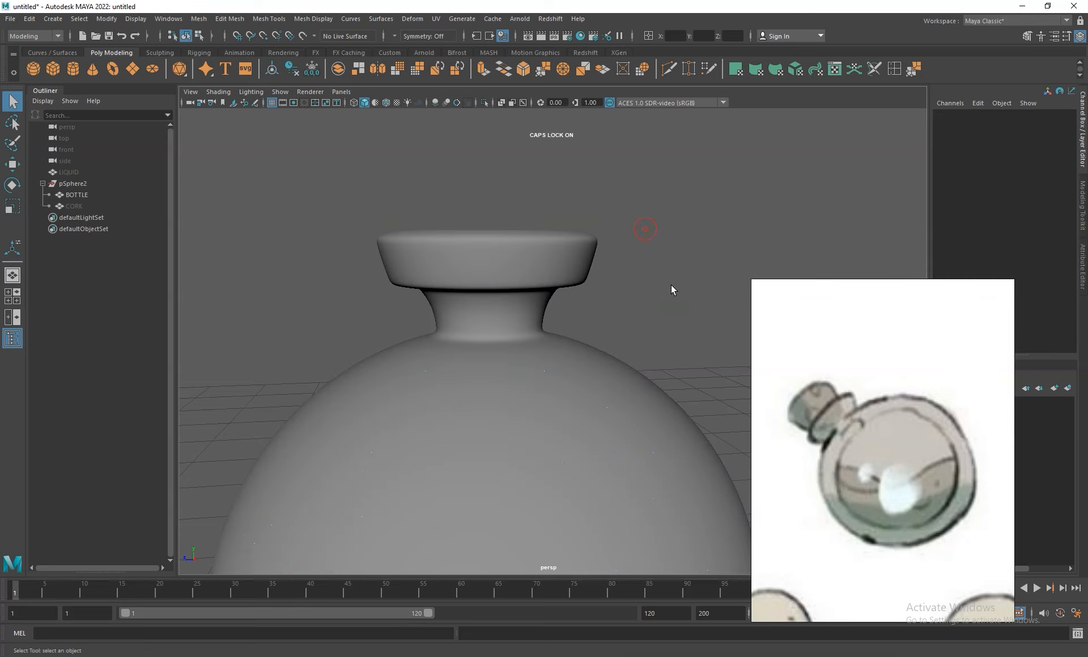
- Unhide the CORK disc and raise it above the bottle mouth to a Translate Y of 0.786
right_click_drag(680, 296, 566, 153, "alt")
left_click_drag(635, 245, 622, 207, "alt")
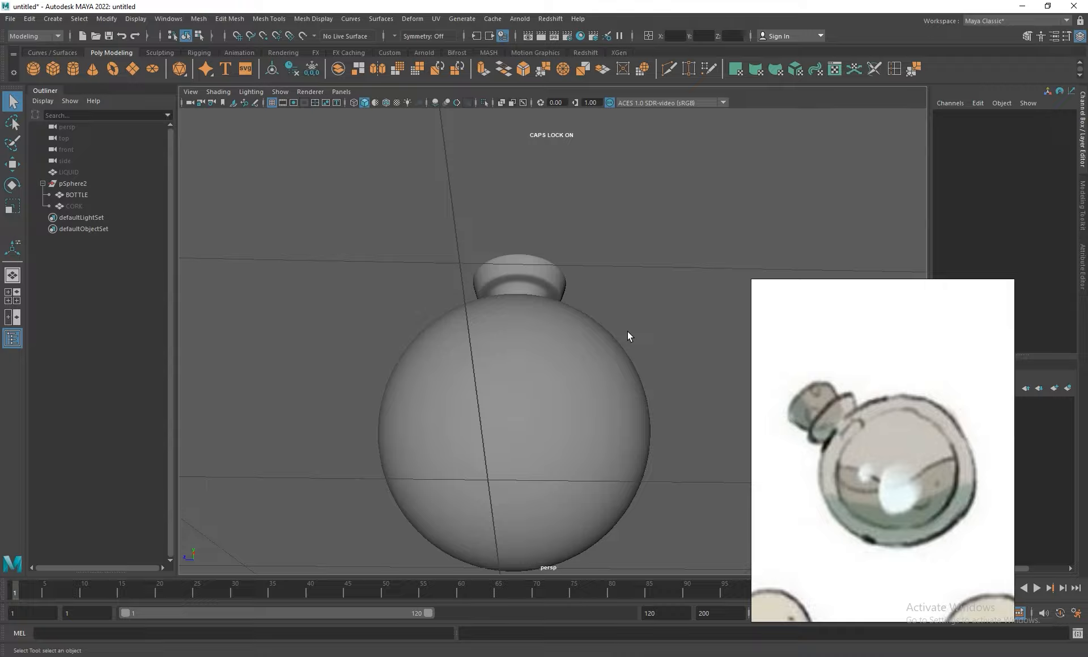
left_click(561, 343)
left_click_drag(655, 335, 622, 338, "alt")
right_click_drag(546, 316, 586, 297)
left_click(78, 206)
key("h")
scroll(586, 362, "up", 3)
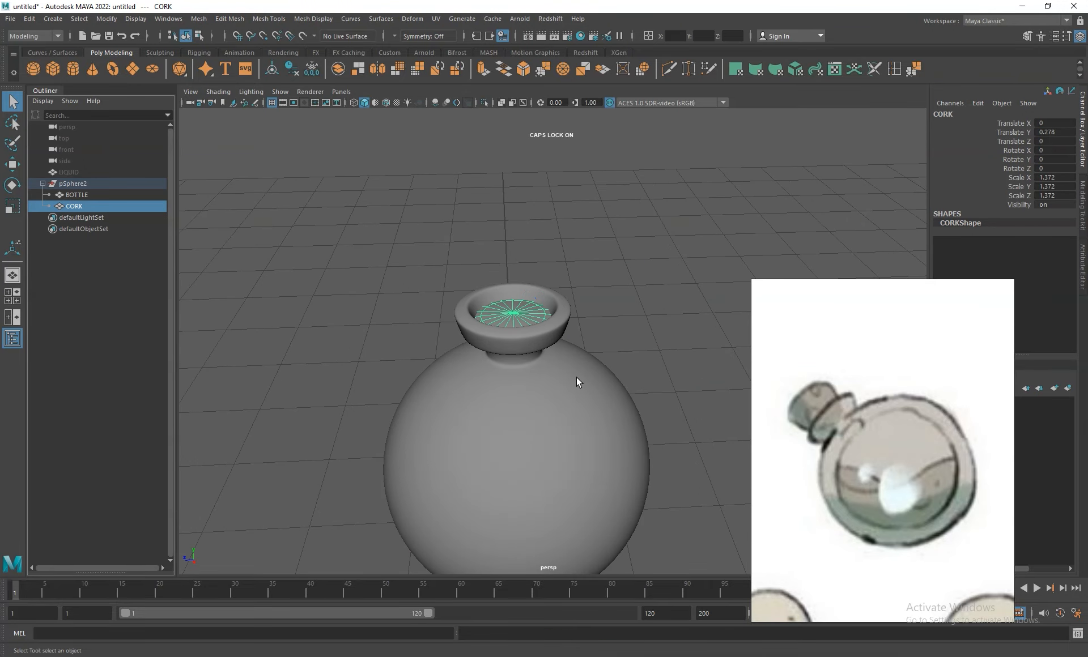
key("w")
left_click_drag(512, 275, 504, 199)
scroll(590, 308, "up", 4)
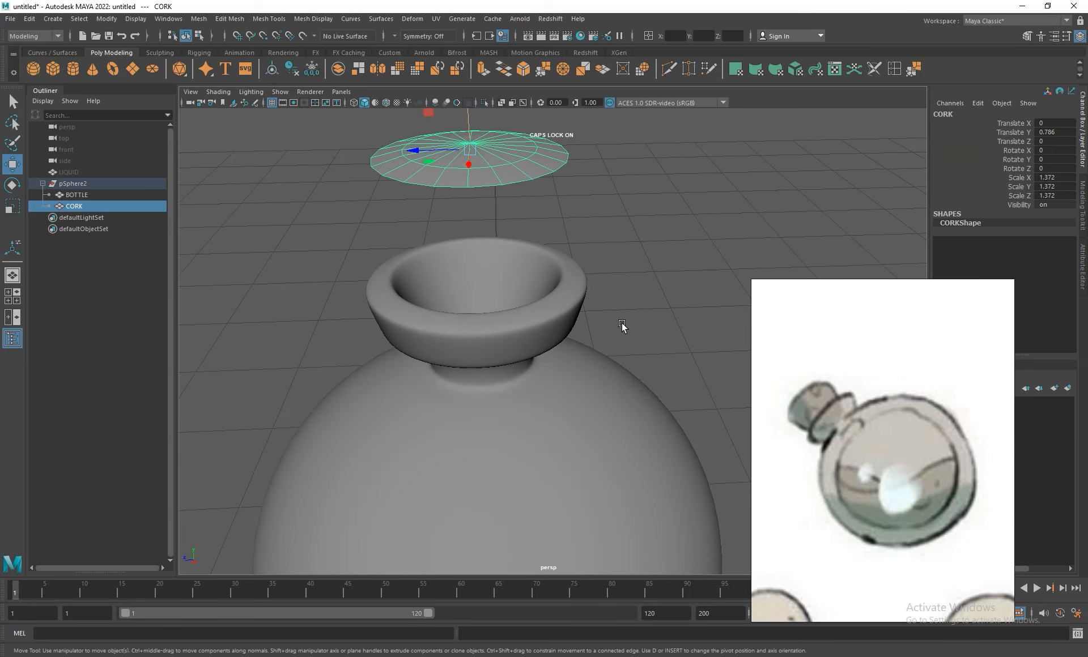
- Select the CORK disc's inner vertex ring and its centre vertex
left_click_drag(597, 289, 573, 252, "alt")
right_click_drag(540, 235, 482, 236)
left_click(467, 271)
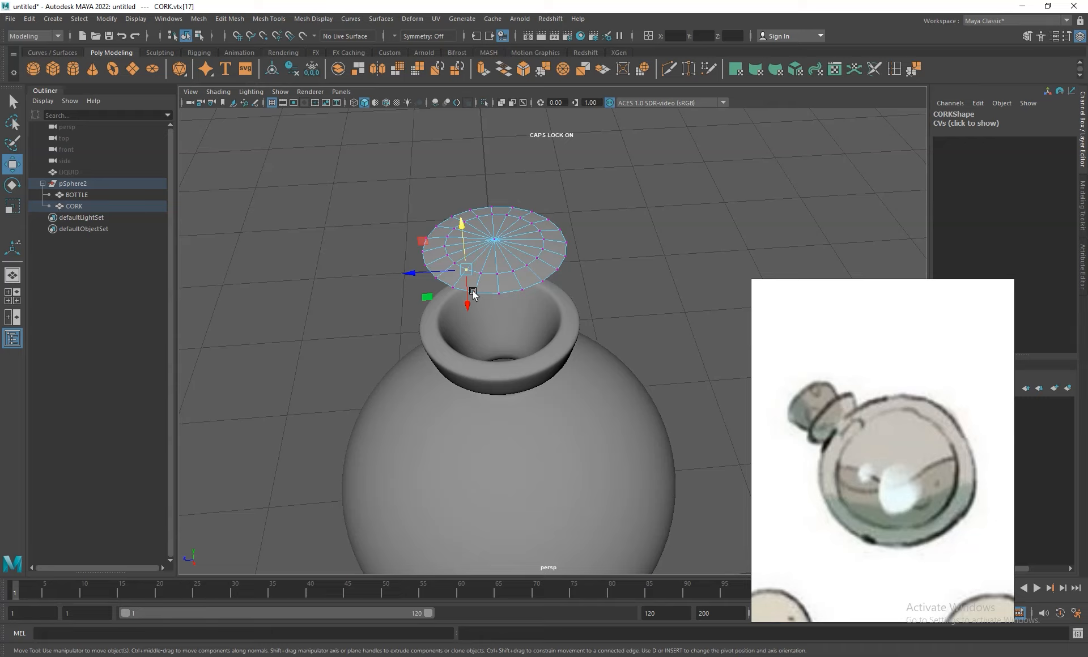
double_click(481, 277)
key("q")
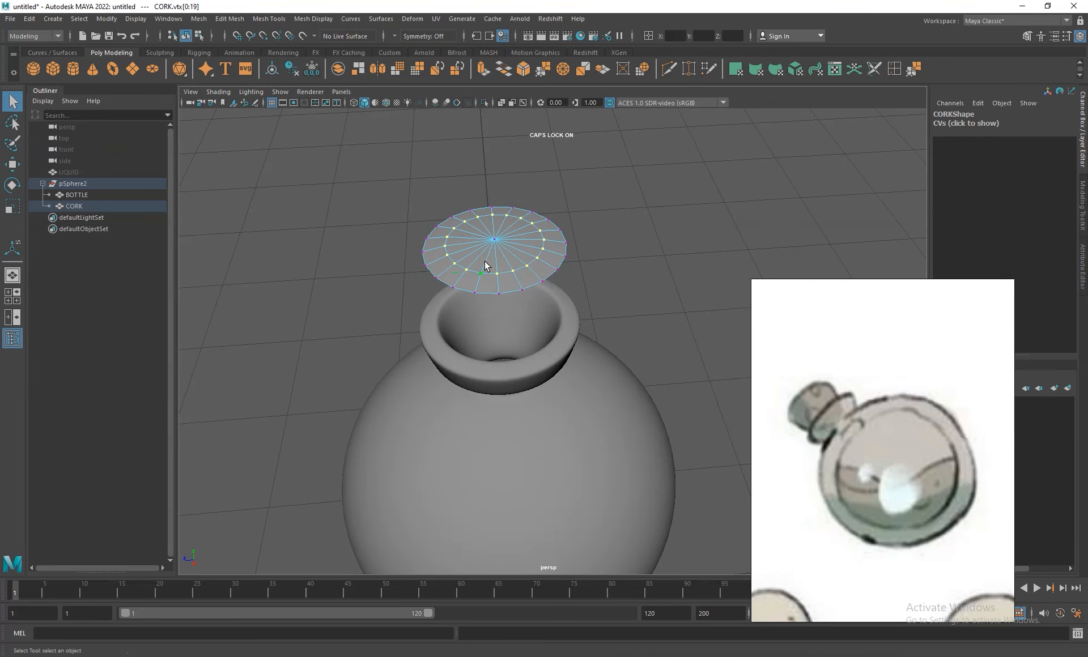
left_click(495, 241, "shift")
- Flatten the selected cork vertices vertically and lower them slightly toward the disc's outer edge
right_click_drag(510, 246, 574, 310, "alt")
left_click_drag(576, 312, 577, 257, "alt")
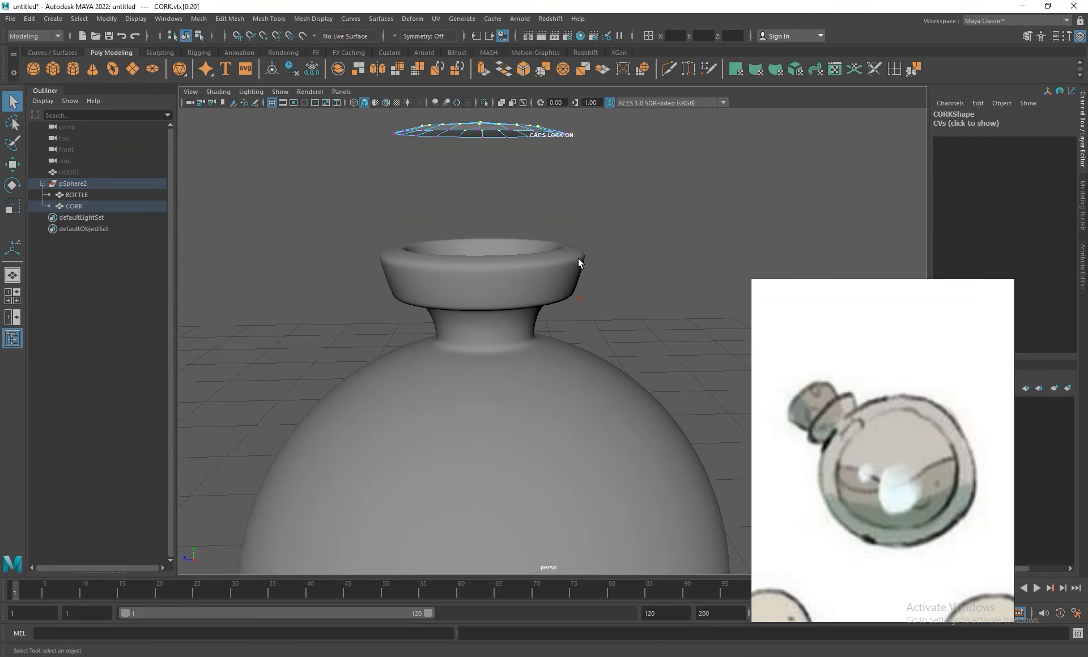
middle_click_drag(578, 257, 577, 344, "alt")
key("r")
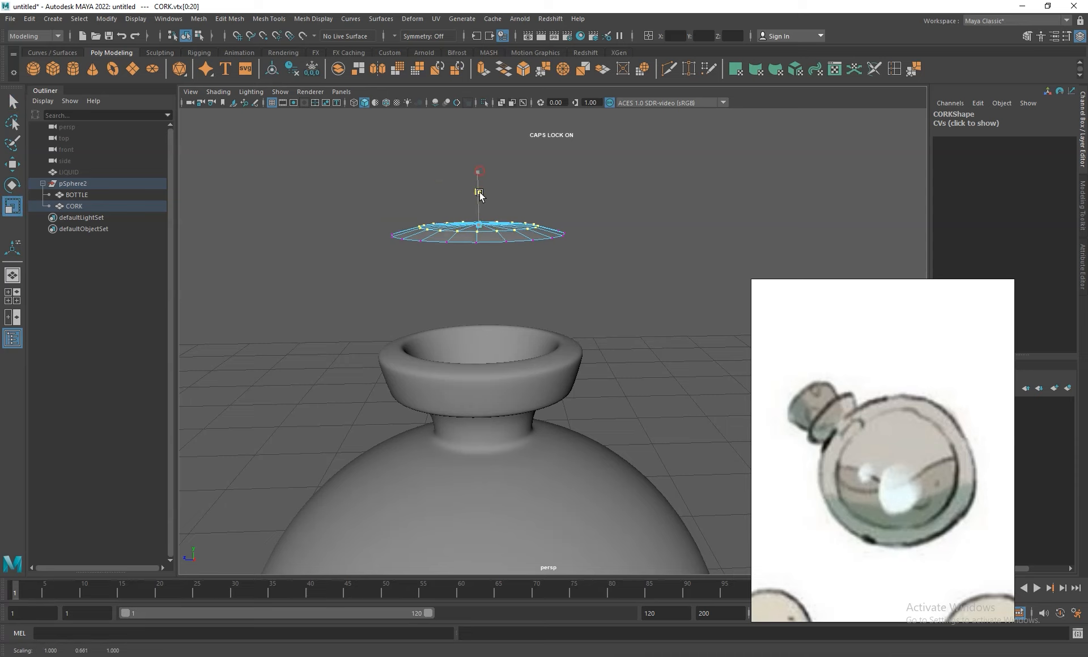
key("w")
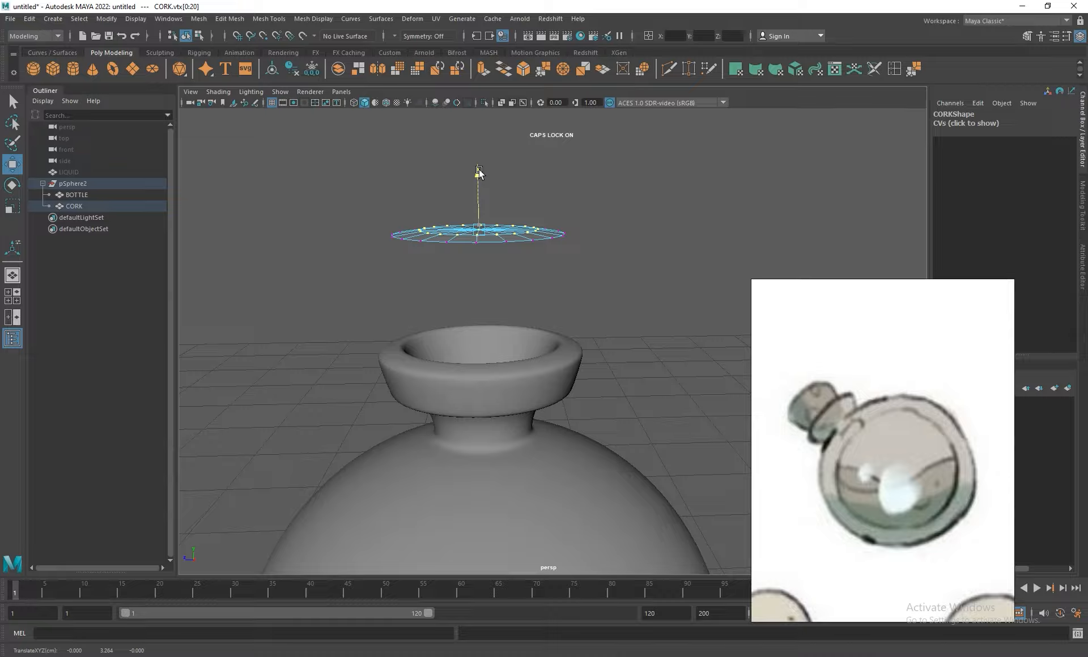
- Select the whole CORK disc and extrude its faces down into the neck with a thickness of -0.9
key("F8")
left_click(598, 230)
left_click(519, 233)
right_click_drag(637, 272, 595, 210, "alt")
left_click_drag(594, 211, 591, 237, "alt")
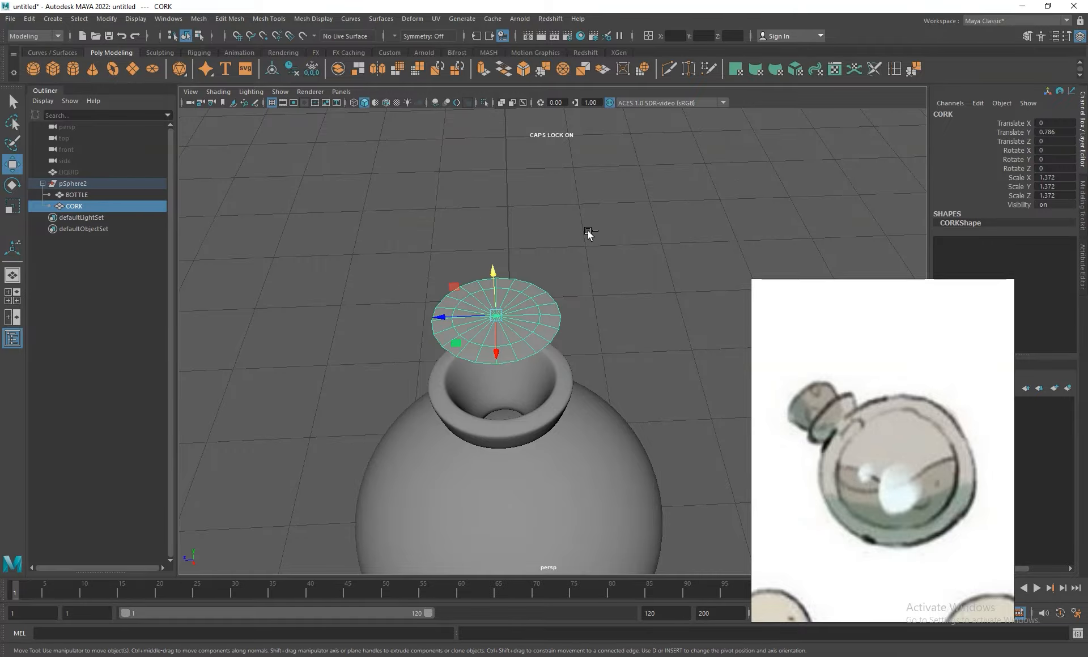
key("ctrl+e")
left_click_drag(731, 205, 728, 204)
scroll(608, 369, "down", 3)
left_click_drag(539, 272, 521, 208, "alt")
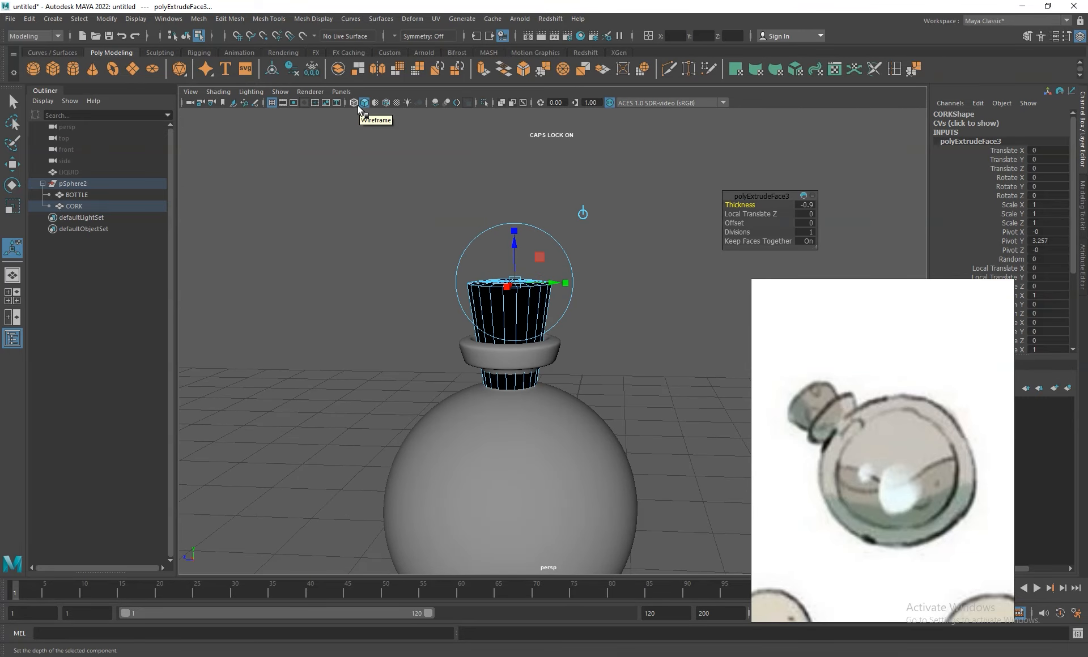
mouse_move(597, 260)
left_mouse_down("alt")
mouse_move(612, 262)
mouse_move(601, 250)
left_mouse_up("alt")
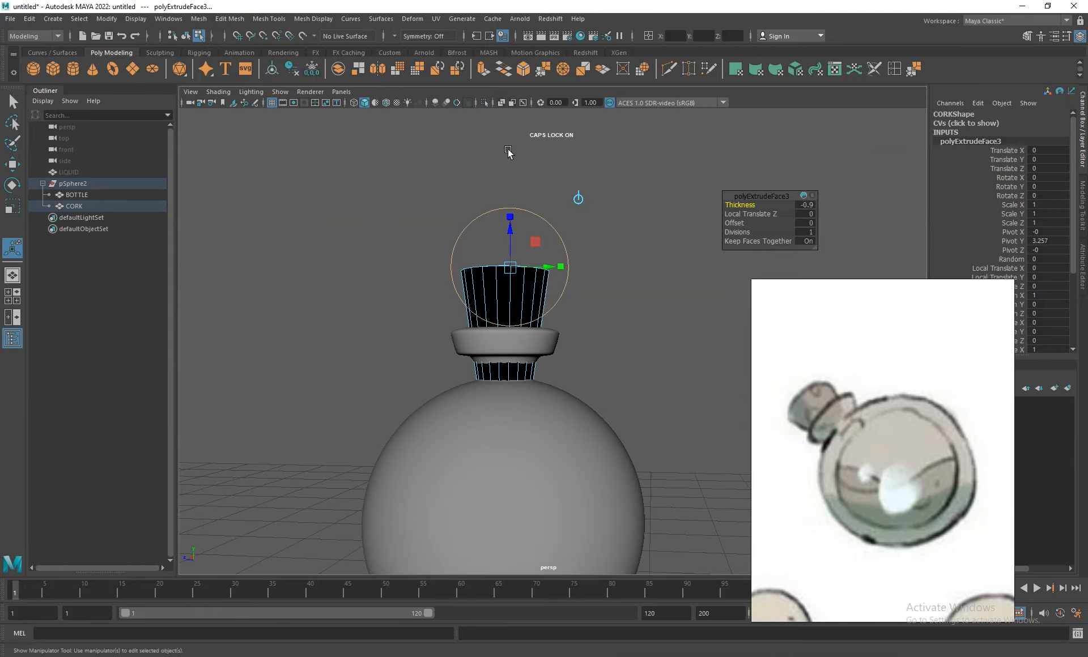
- In wireframe display, try a cork extrusion thickness of -0.5 and settle on -0.7
left_click(354, 102)
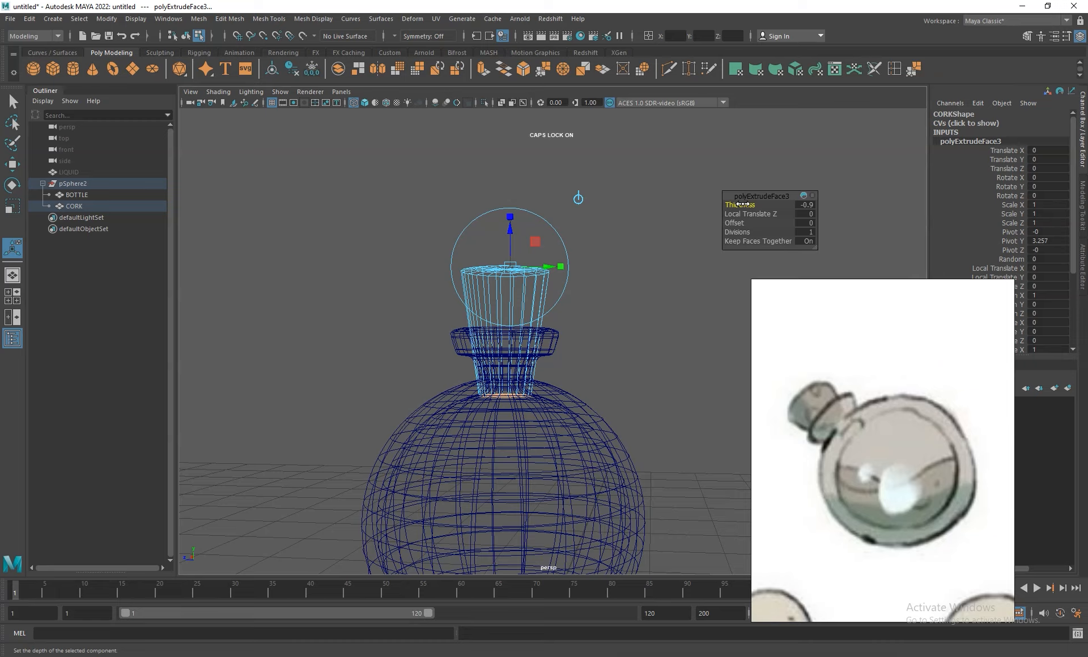
left_click(807, 204)
type("-0.5")
key("Return")
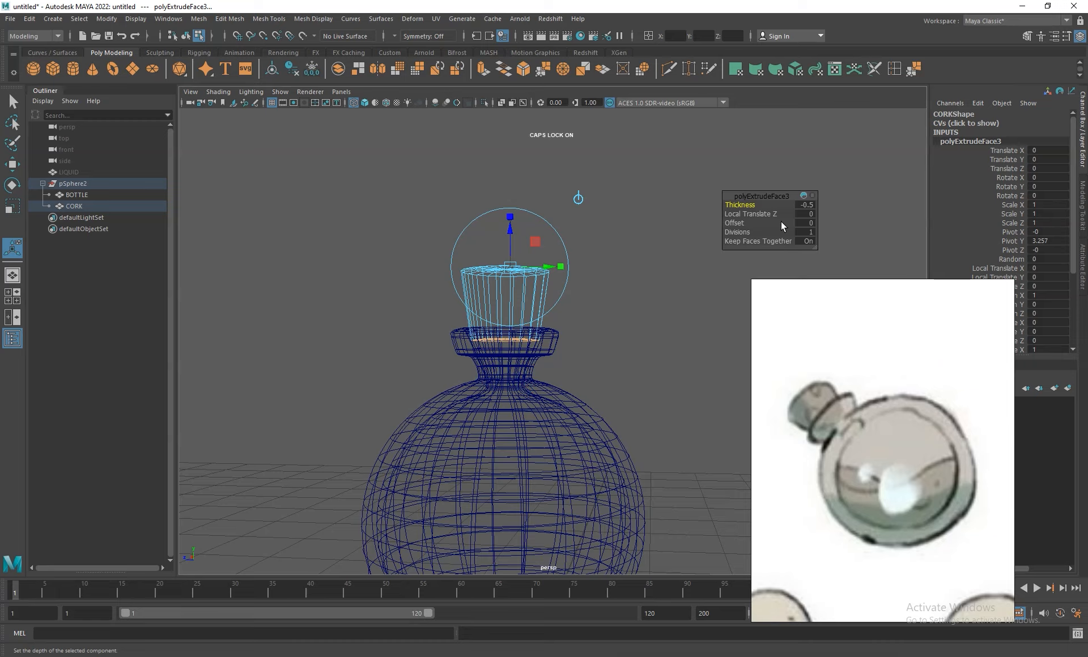
left_click(809, 204)
type("-0.7")
key("Return")
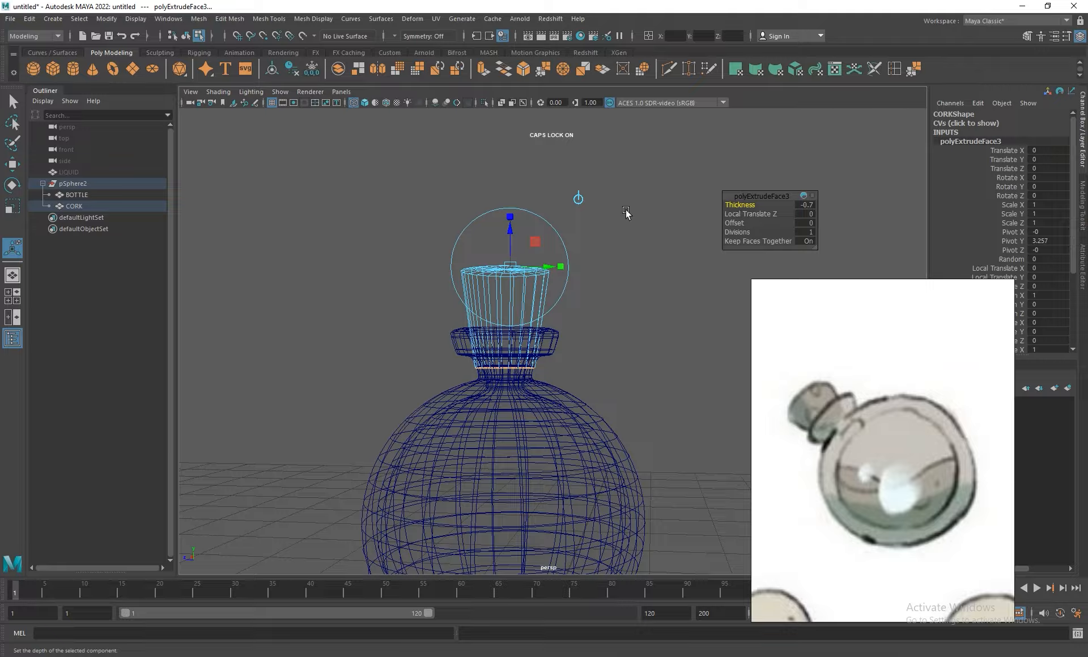
- Scale down the extruded bottom faces of the CORK to taper it into the neck, and return to shaded display
key("r")
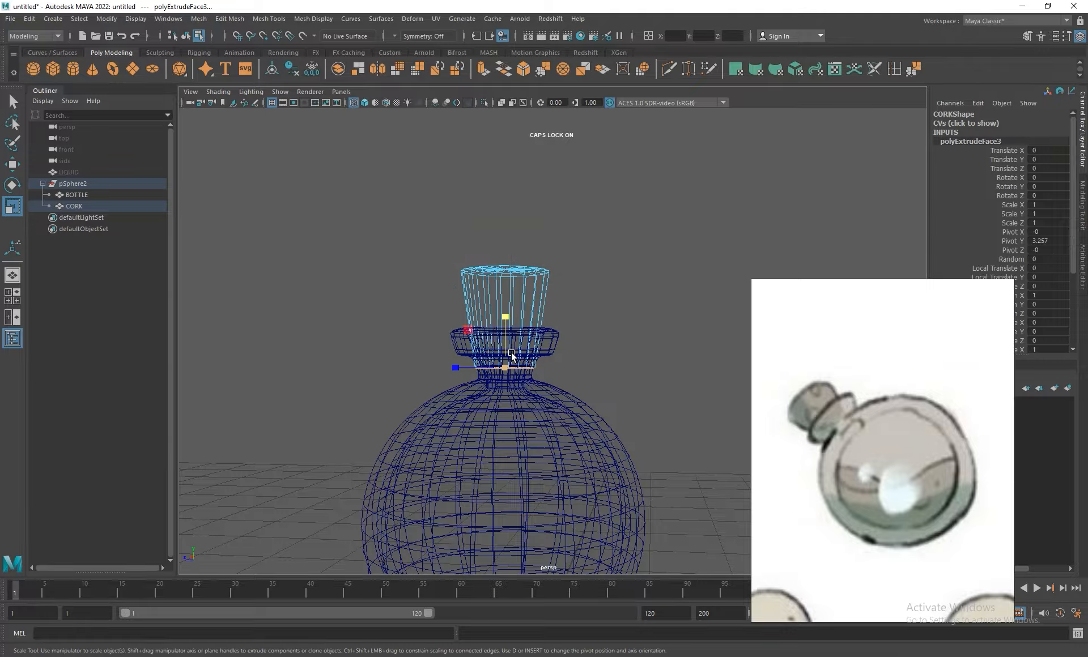
mouse_move(505, 368)
left_mouse_down()
mouse_move(488, 351)
mouse_move(493, 368)
mouse_move(566, 371)
mouse_move(512, 372)
mouse_move(578, 406)
mouse_move(578, 354)
left_mouse_up()
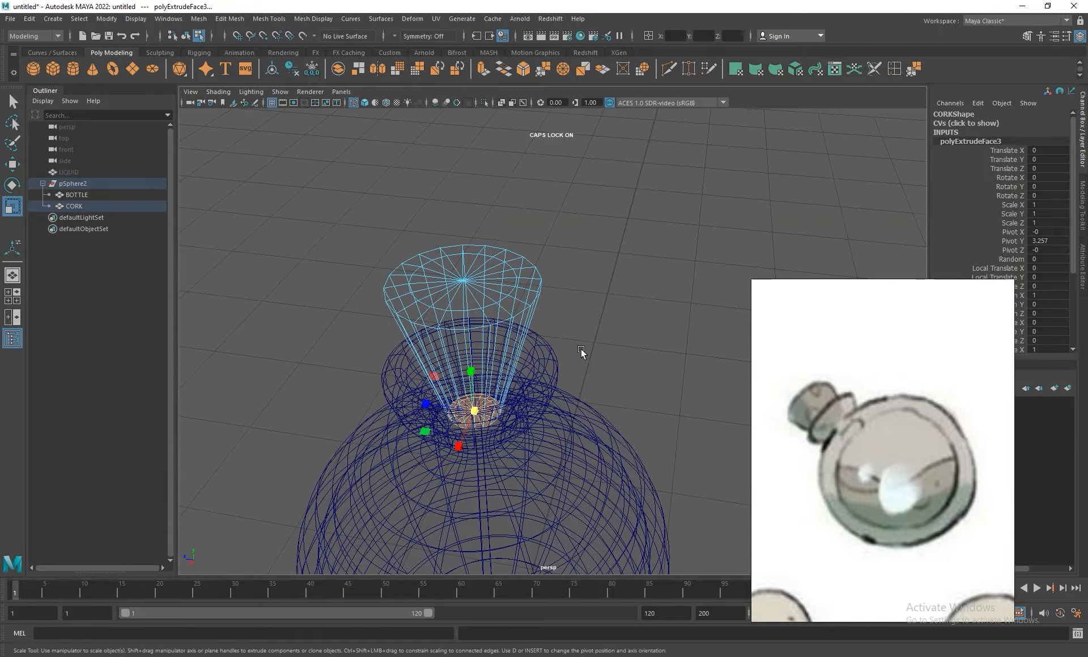
left_click(365, 102)
left_click_drag(397, 163, 483, 364, "alt")
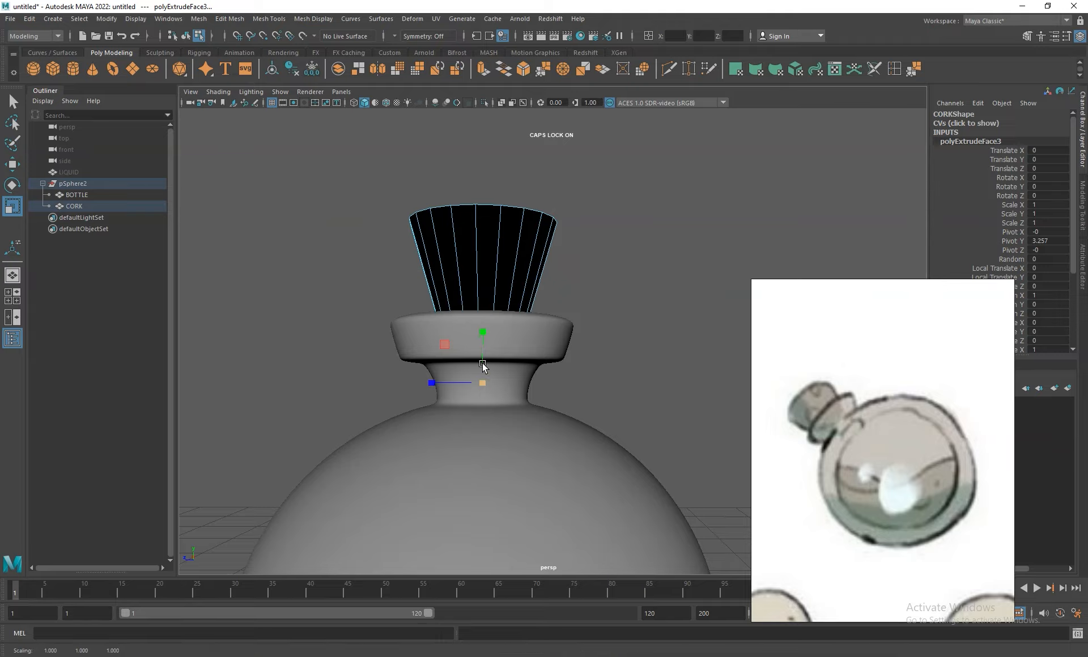
- Select all faces of the CORK mesh and reverse their normals
left_click(482, 238)
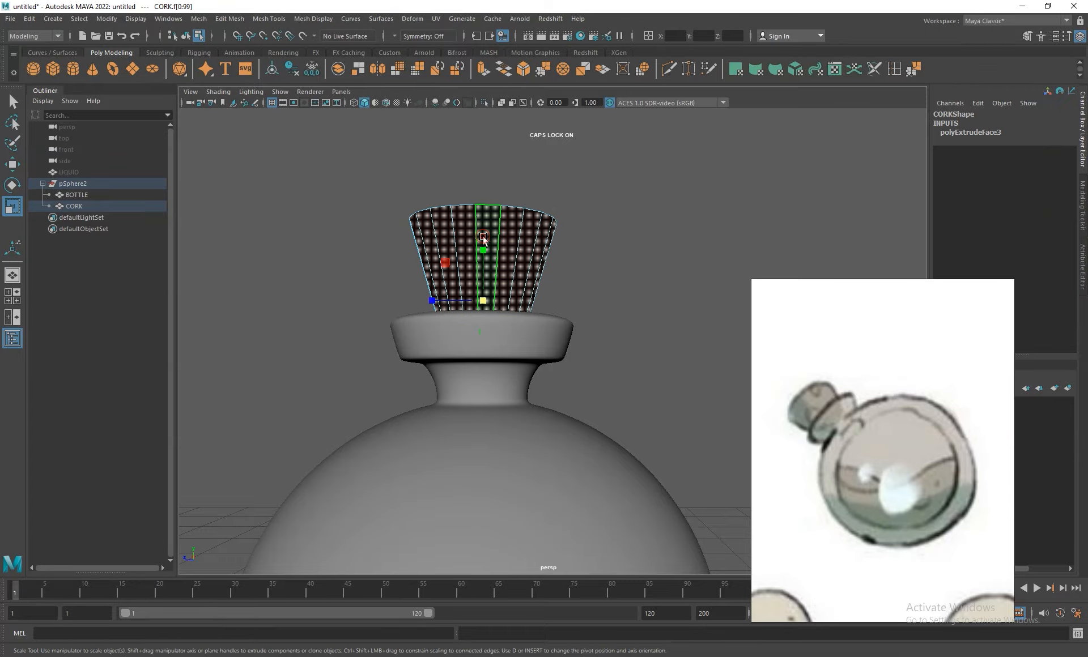
left_click(297, 18)
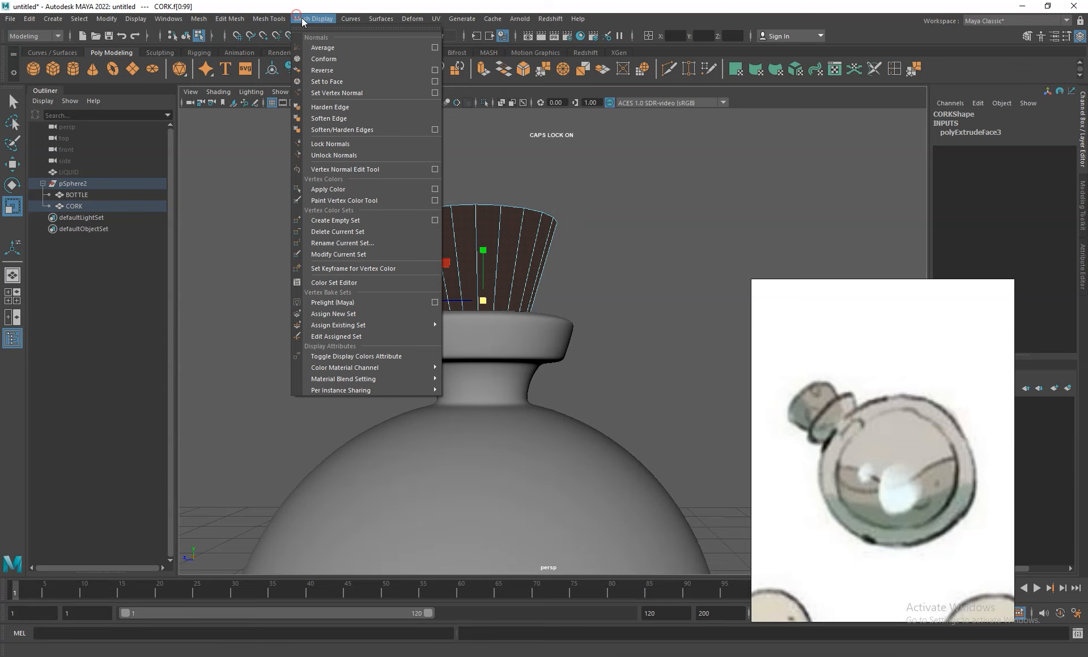
left_click(330, 70)
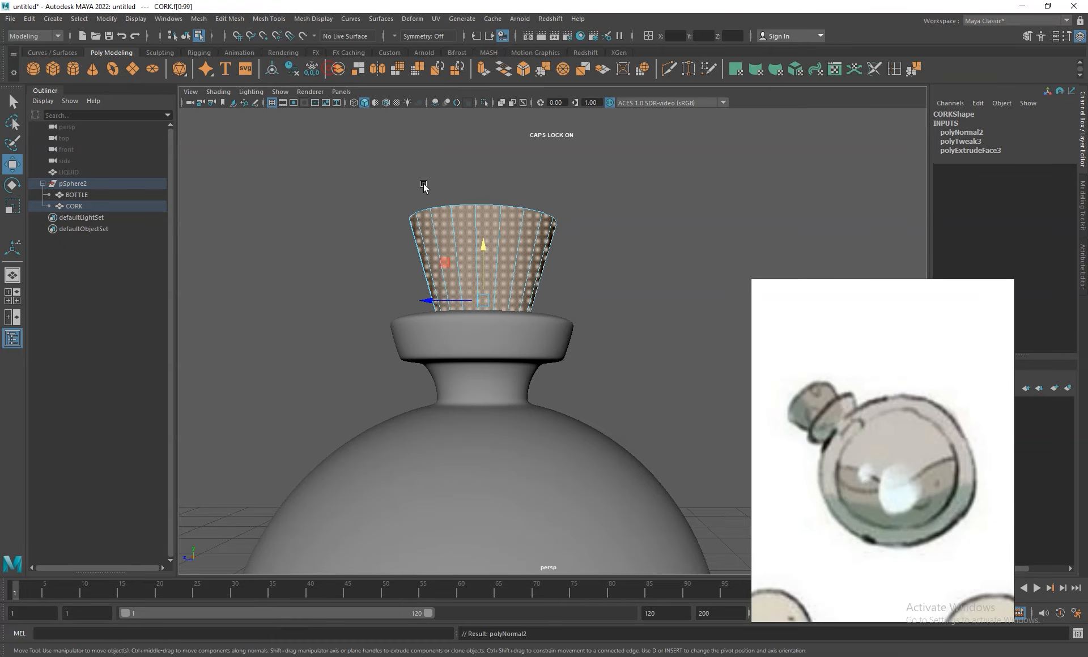
- Switch to object selection and raise the CORK vertically to about 1.229 on Y, clear of the bottle neck
right_click(531, 245)
right_click_drag(546, 238, 572, 221)
left_click_drag(646, 203, 627, 241, "alt")
left_click_drag(459, 238, 449, 117)
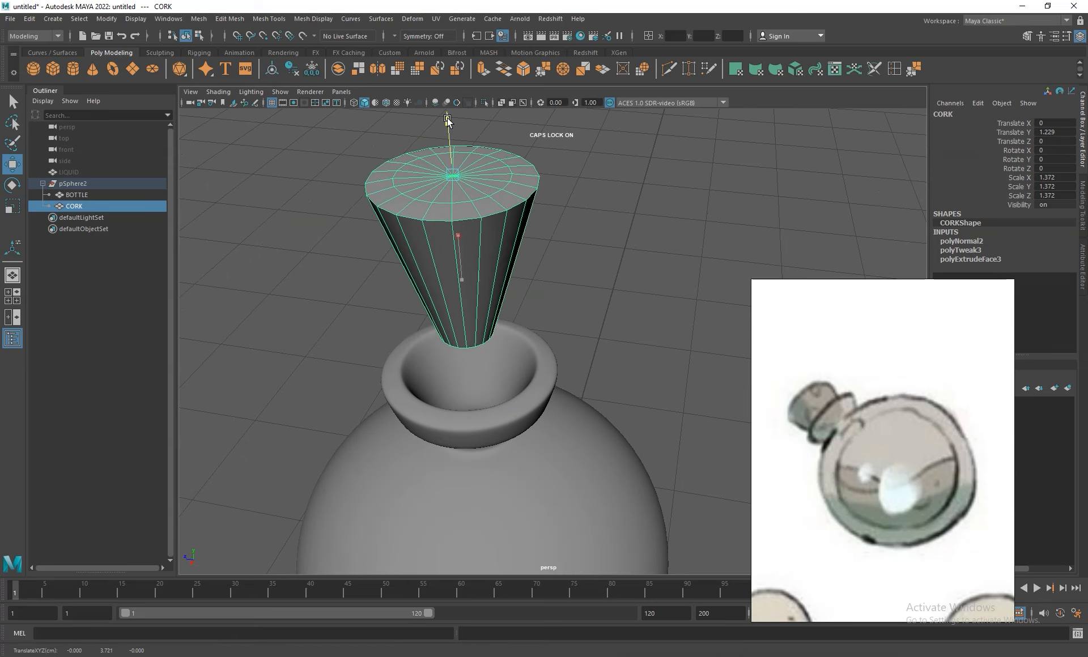
- Select the inner vertex ring and centre vertex on the cork's underside and lower them slightly below the outer edge
left_click_drag(651, 279, 646, 236, "alt")
right_click_drag(646, 236, 776, 478, "alt")
left_click_drag(777, 479, 612, 333, "alt")
right_click_drag(530, 247, 489, 247)
left_click(559, 368)
key("q")
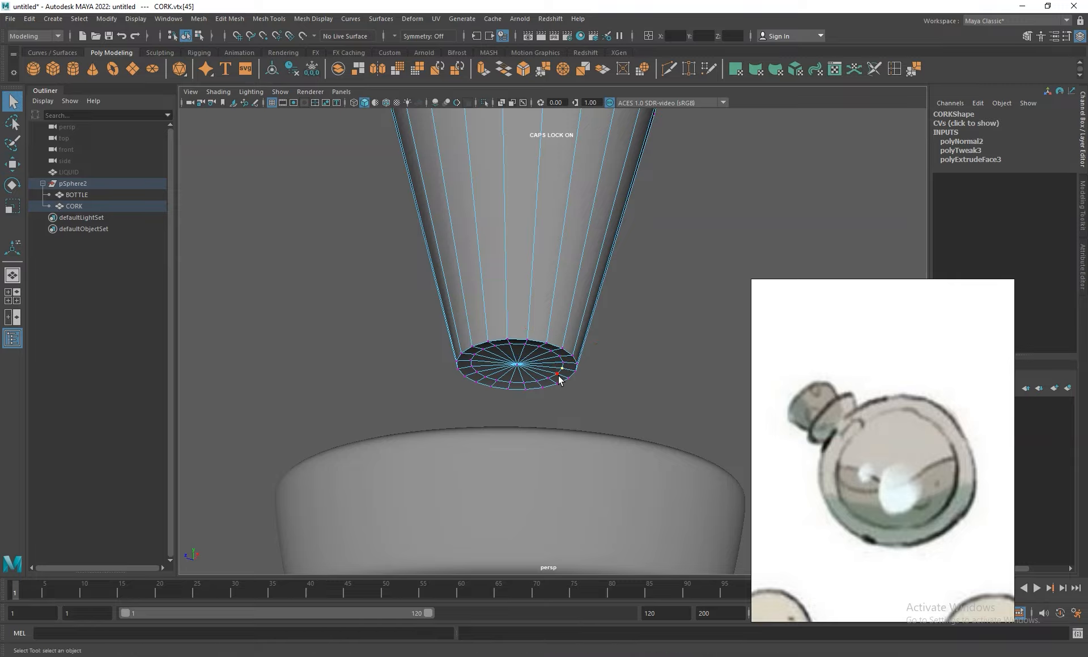
left_click(519, 371, "shift")
key("w")
left_click_drag(517, 316, 518, 332)
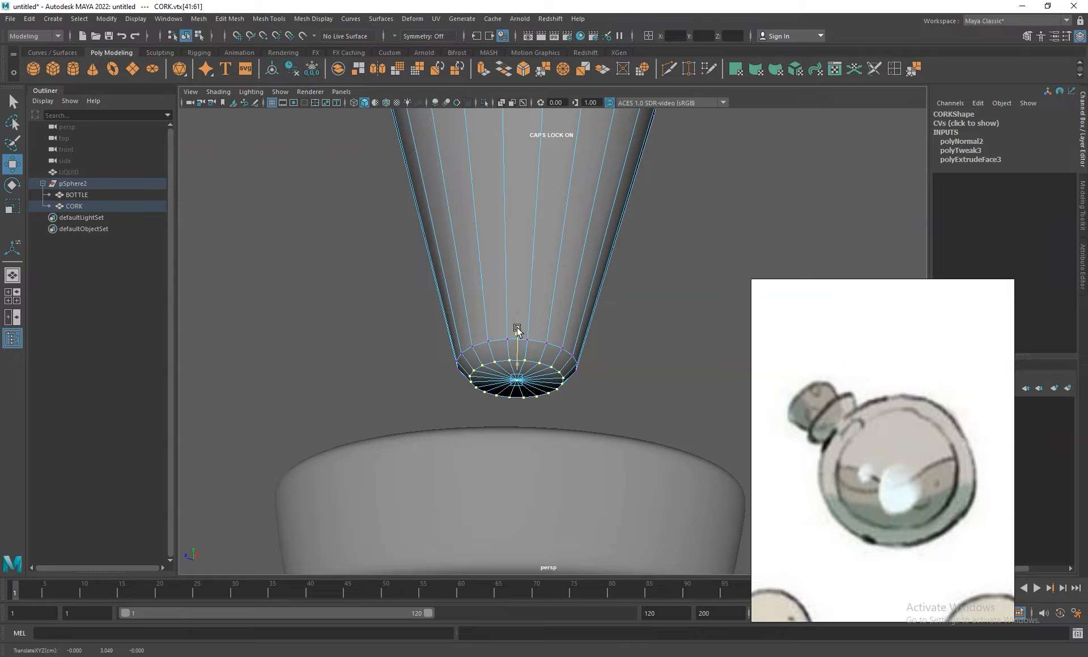
- Lower only the centre vertex of the cork's underside slightly, and check the cork in smooth preview
left_click(543, 381)
left_click(515, 382)
left_click_drag(519, 325, 530, 368)
scroll(519, 332, "down", 10)
key("3")
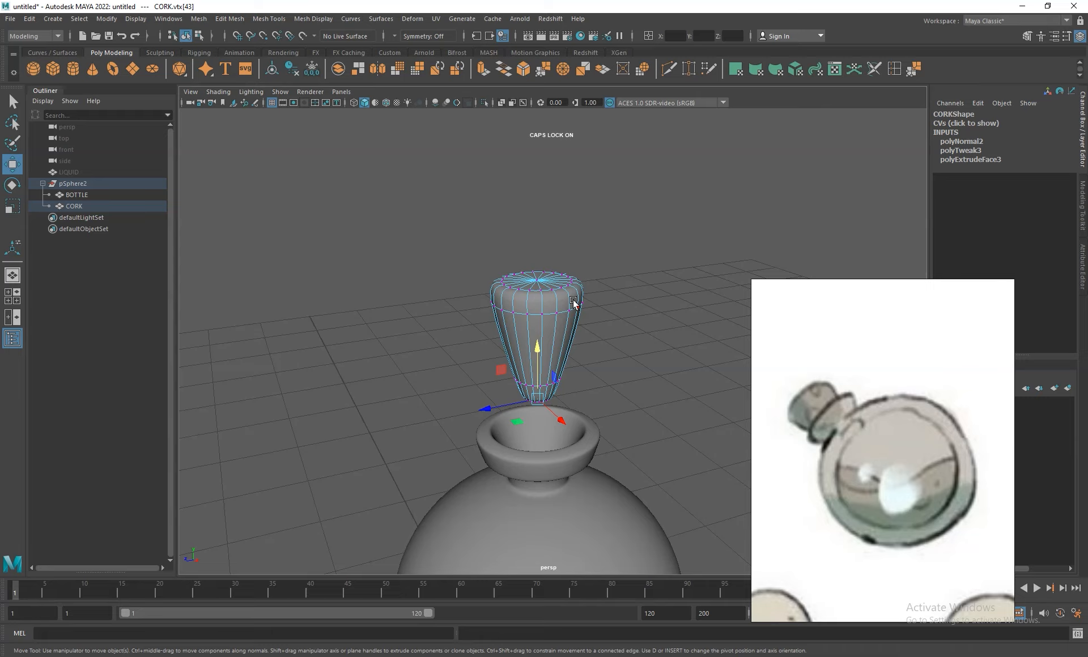
key("1")
- Select the whole inner vertex ring on the cork's top face and scale it uniformly
middle_click_drag(559, 272, 547, 328, "alt")
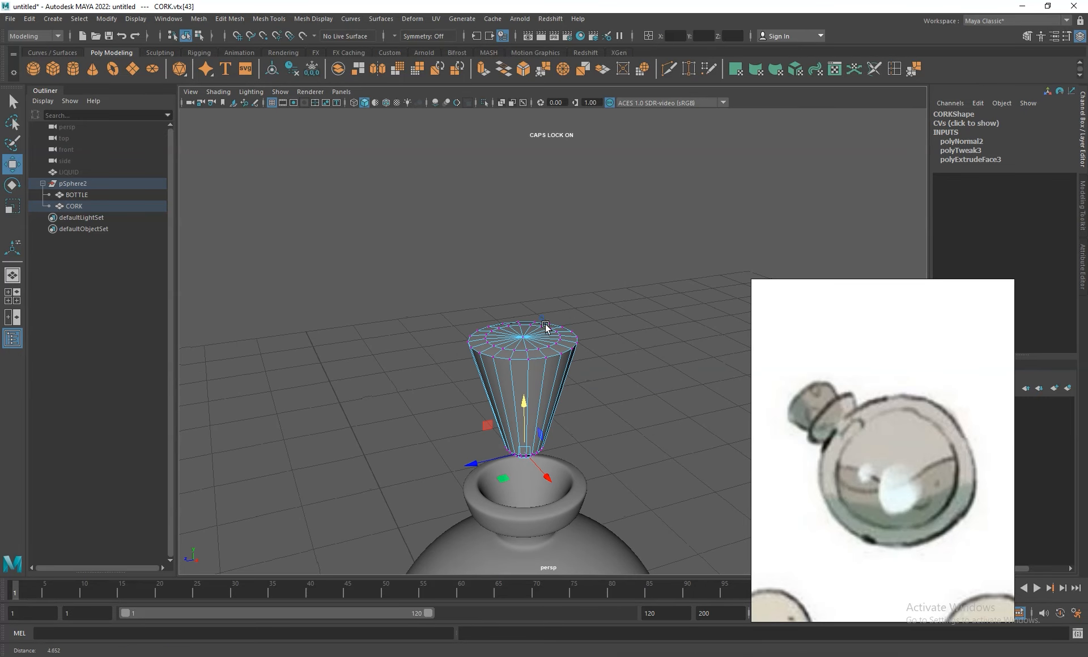
right_click_drag(547, 329, 680, 416, "alt")
left_click_drag(589, 301, 590, 340, "alt")
left_click(549, 421)
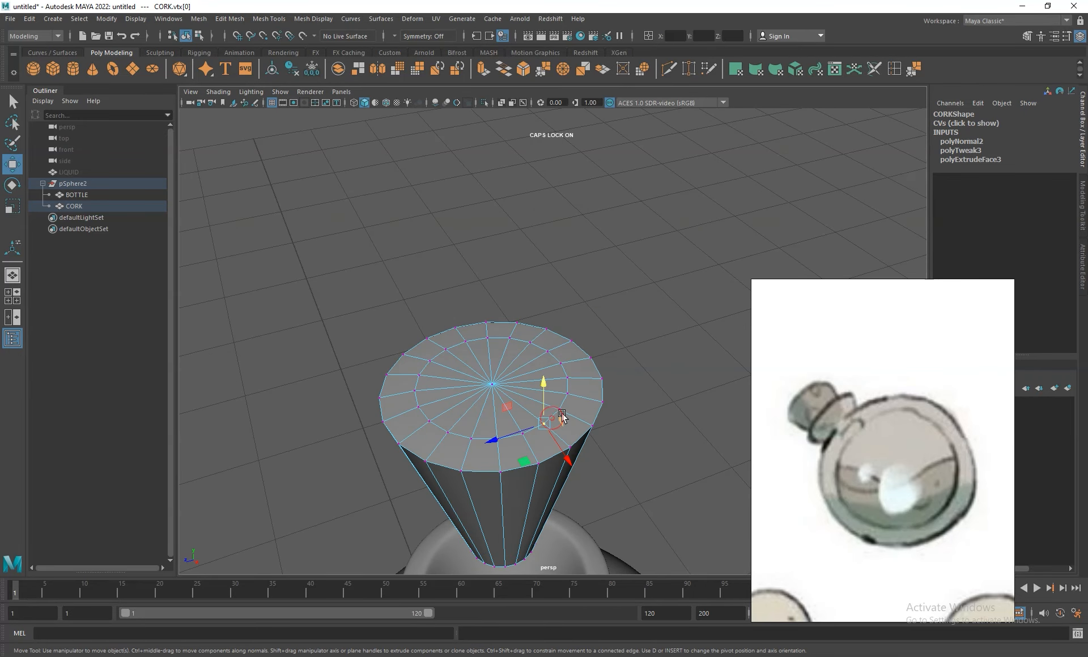
double_click(563, 409, "shift")
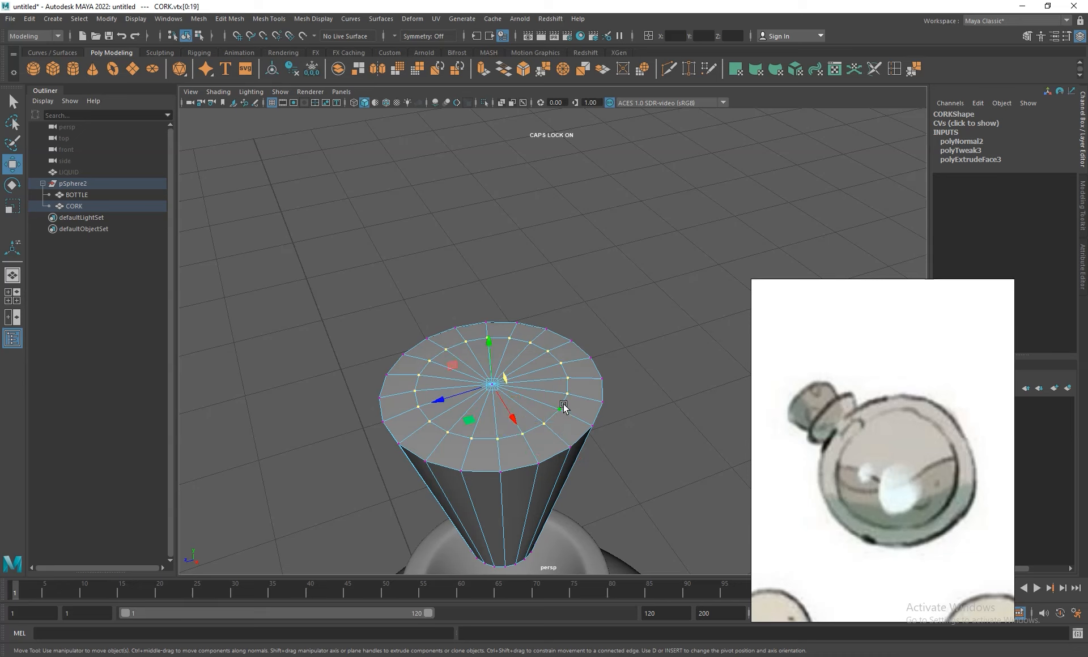
key("r")
left_click_drag(496, 389, 419, 342)
- Select all faces of the cork and bring up the mesh editing tools
right_click_drag(543, 376, 547, 392)
left_click_drag(641, 423, 615, 318, "alt")
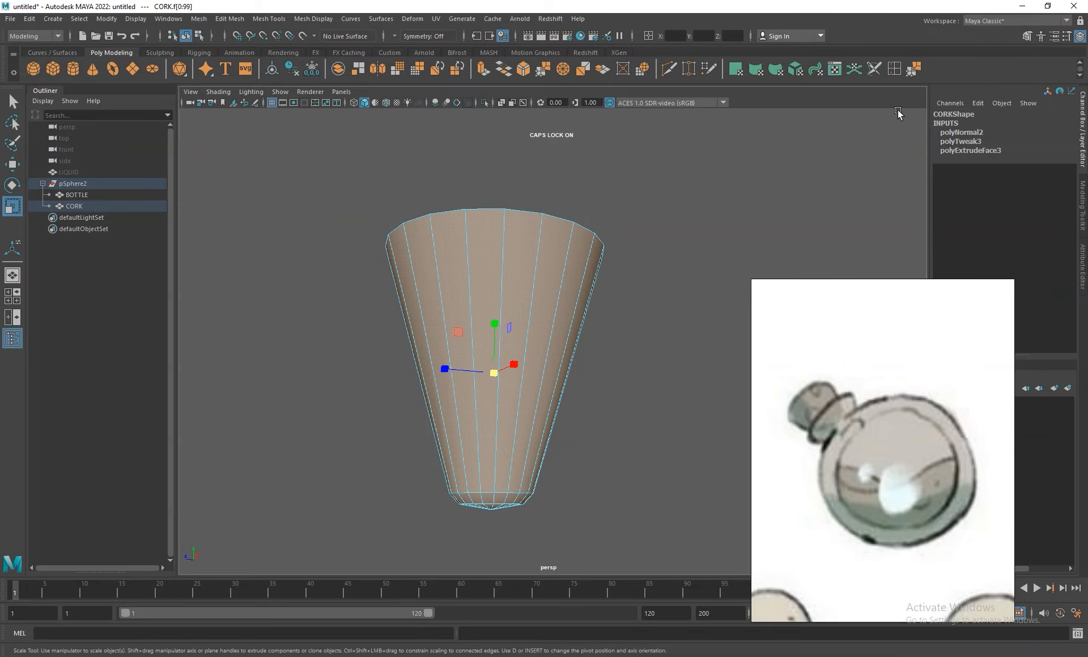
left_click(269, 19)
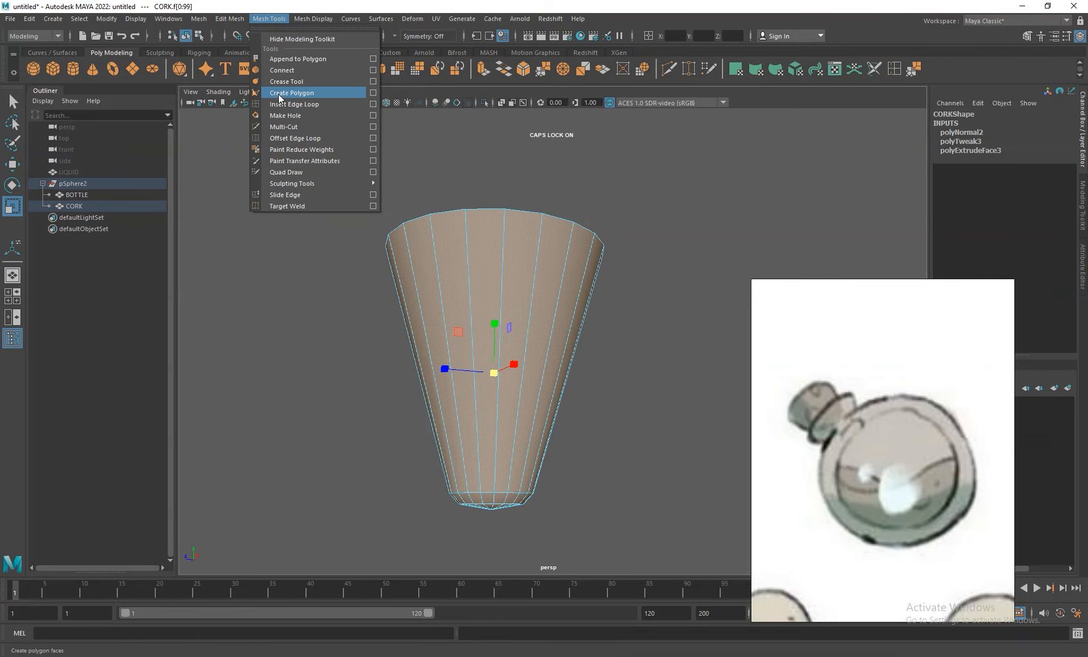
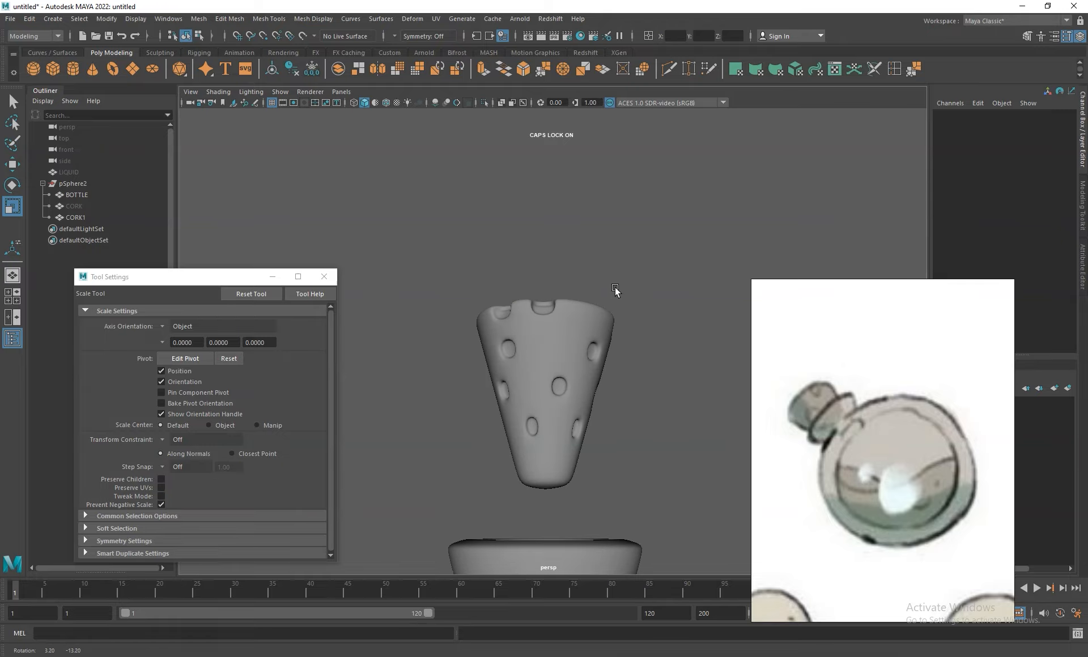
- Freeze the cork's transformations, delete its construction history and centre its pivot
left_click(577, 325)
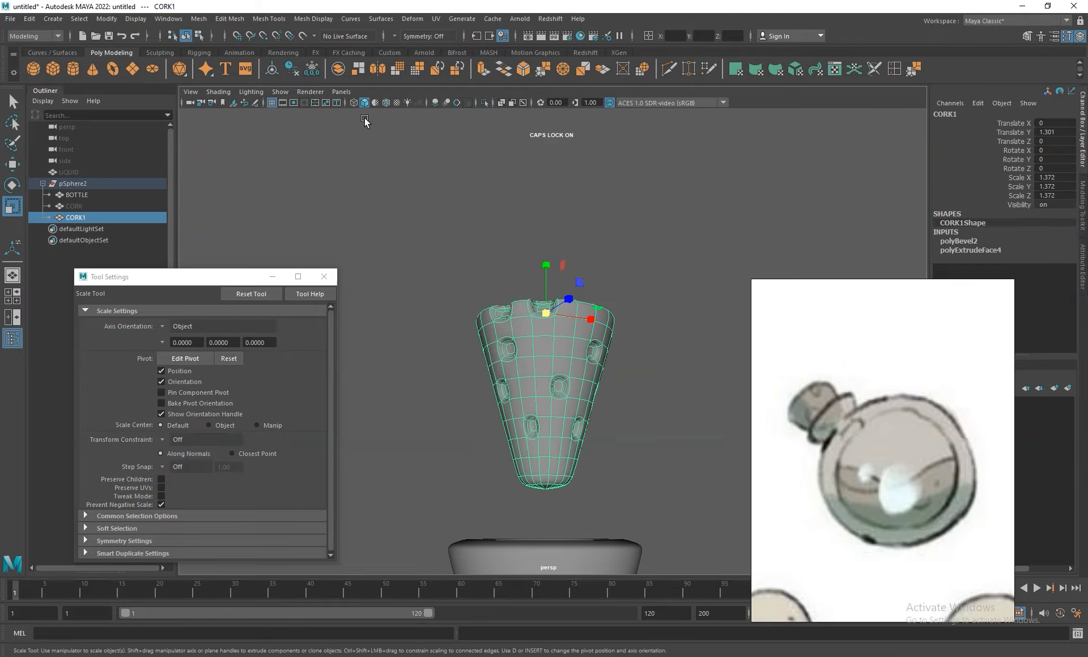
left_click(313, 67)
left_click(287, 68)
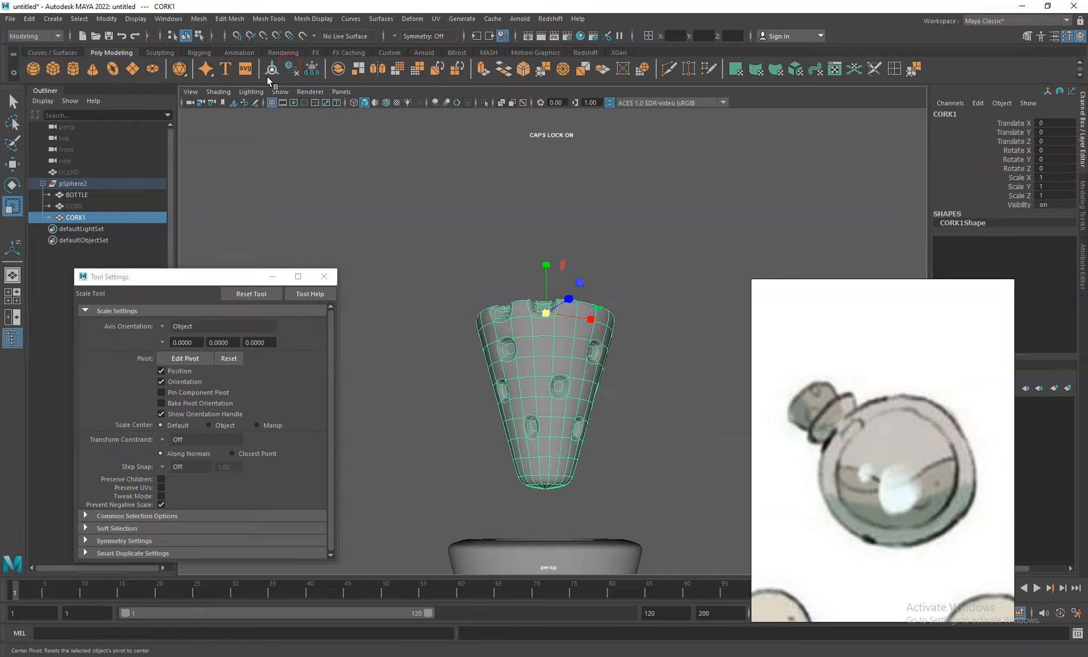
left_click(272, 69)
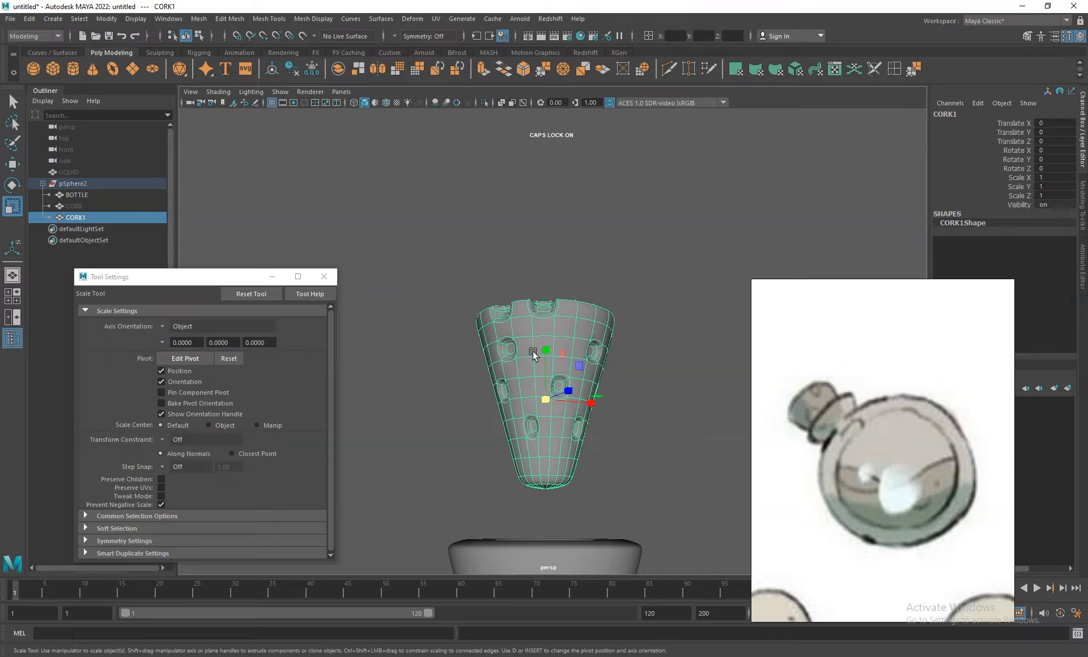
- Move the cork down to Translate Y -0.684 so it sits in the bottle's neck, and check the fit in wireframe
scroll(613, 308, "down", 5)
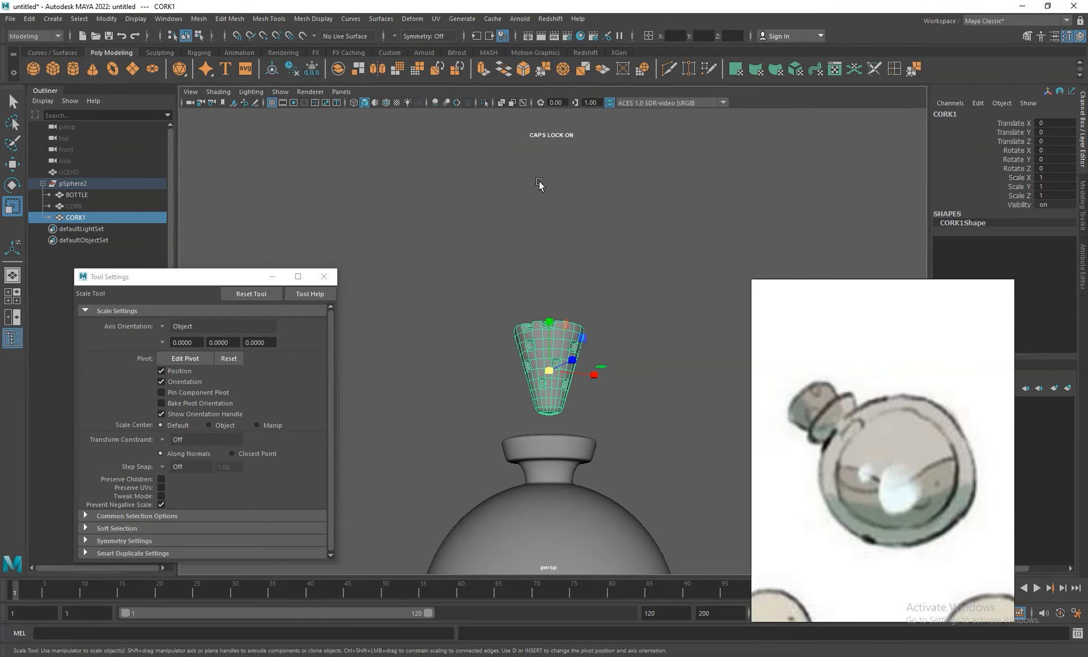
left_click_drag(588, 252, 601, 275, "alt")
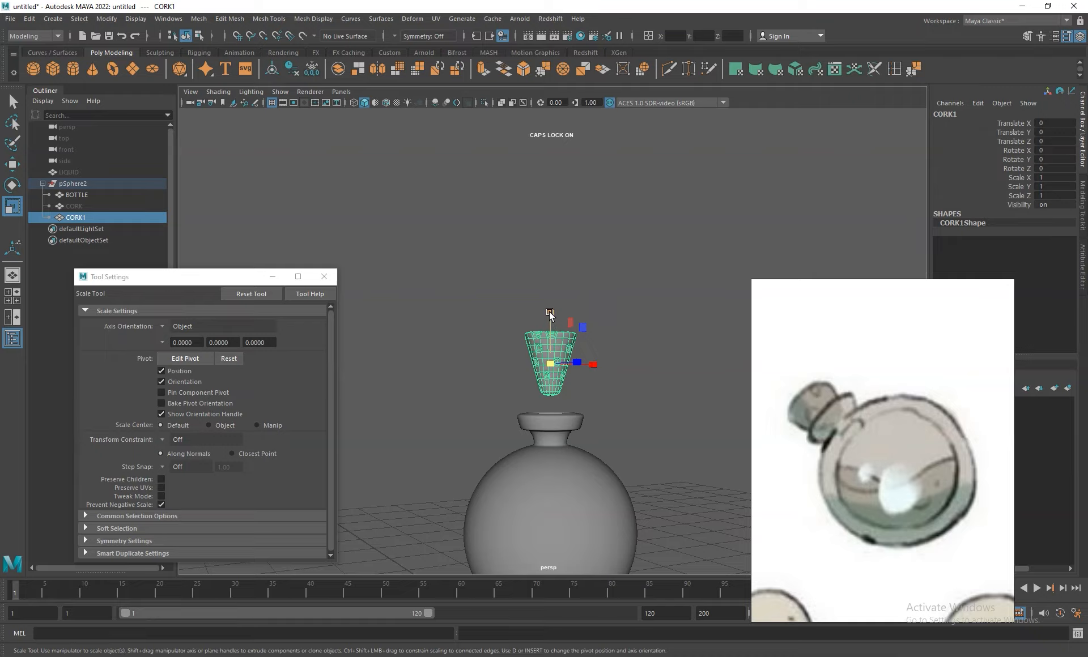
key("w")
left_click_drag(549, 315, 549, 364)
left_click_drag(653, 429, 658, 325, "alt")
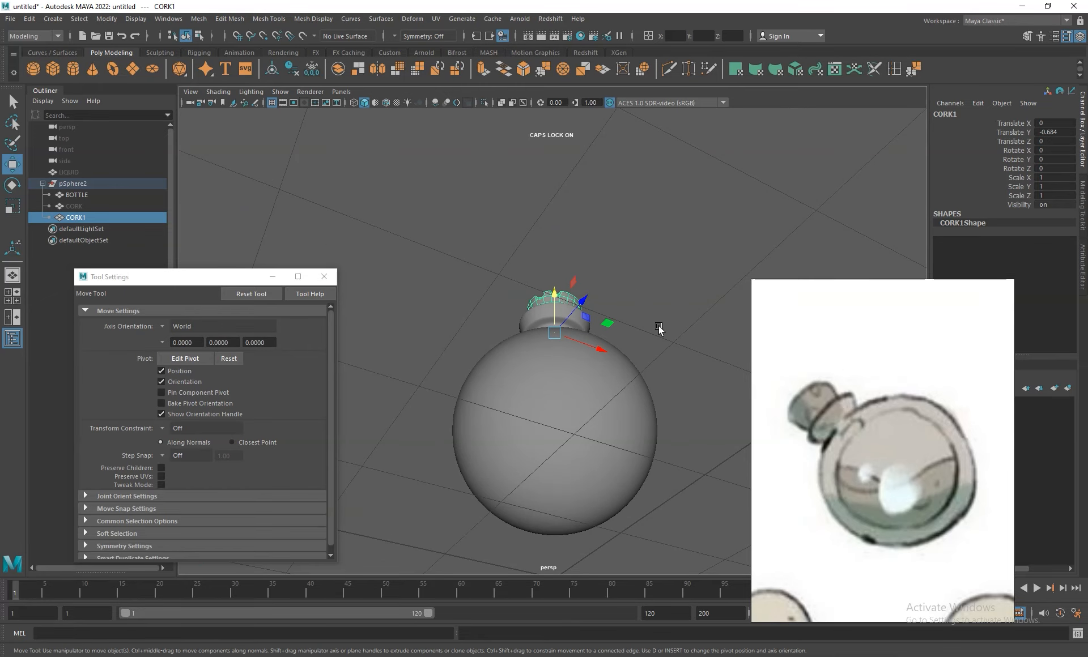
left_click(353, 102)
left_click_drag(484, 277, 631, 324, "alt")
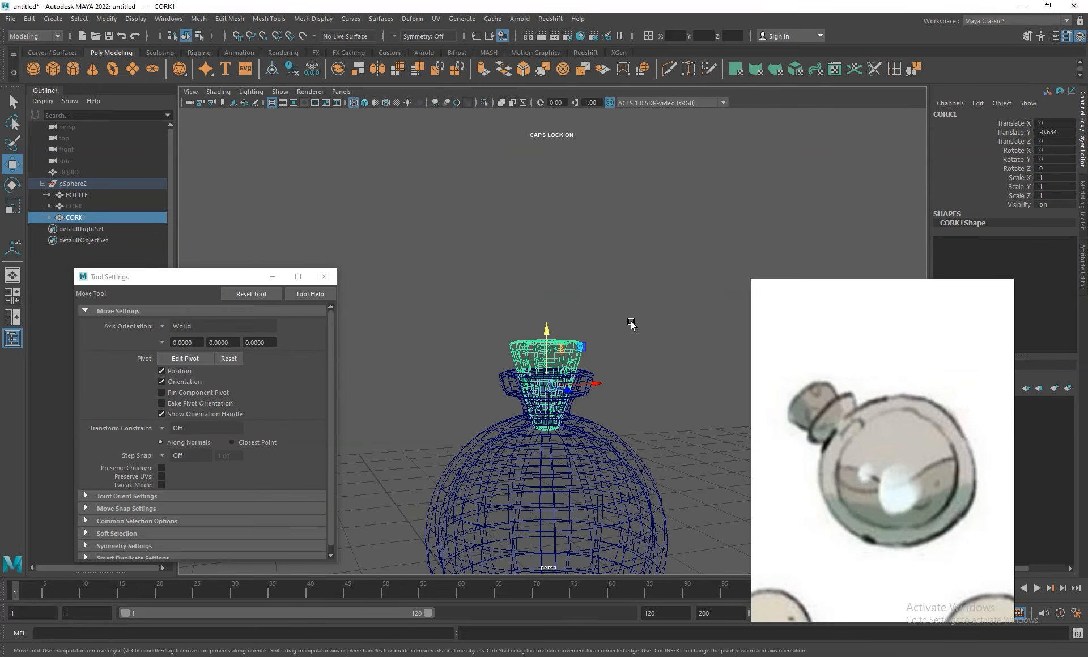
left_click(364, 102)
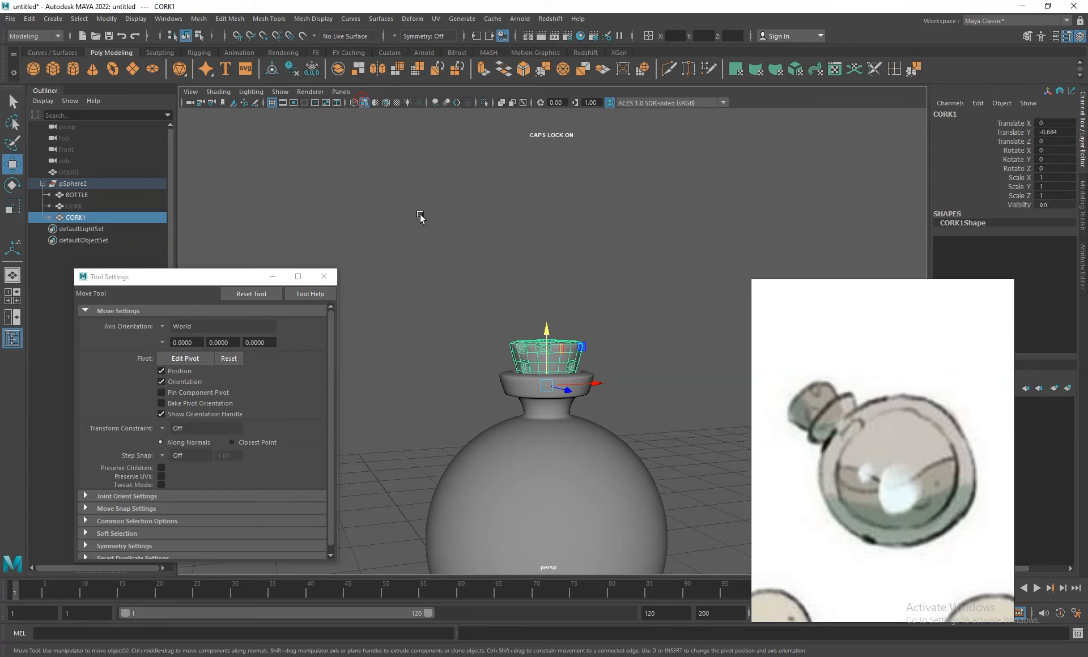
middle_click_drag(584, 344, 558, 219, "alt")
right_click_drag(558, 220, 589, 278, "alt")
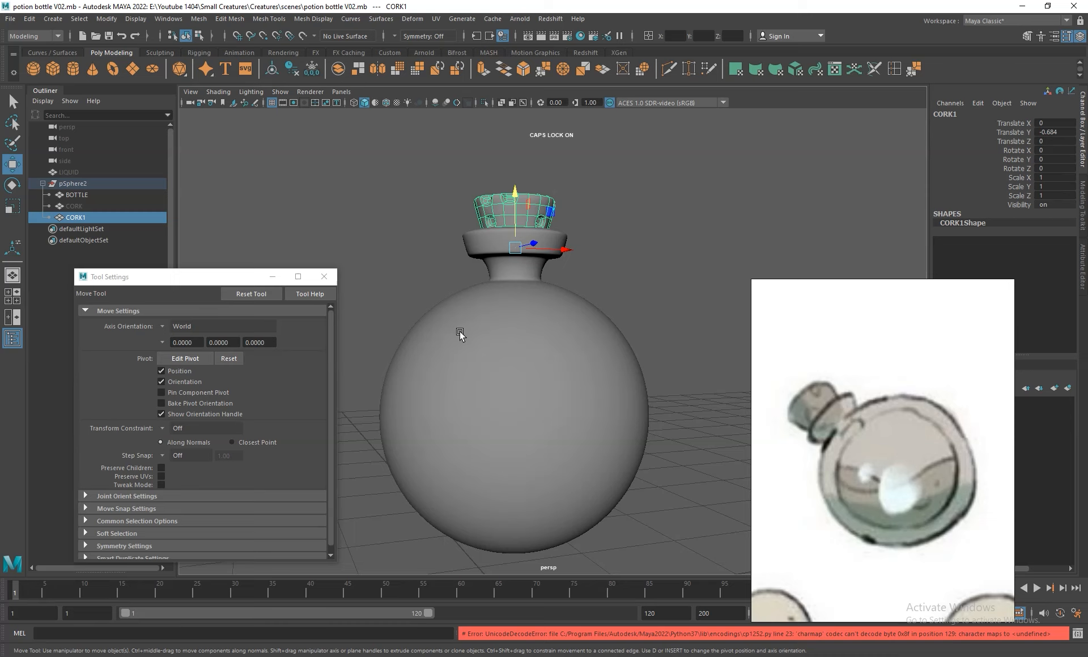
- Unhide the old LIQUID sphere and delete it
left_click(452, 291)
left_click(81, 207)
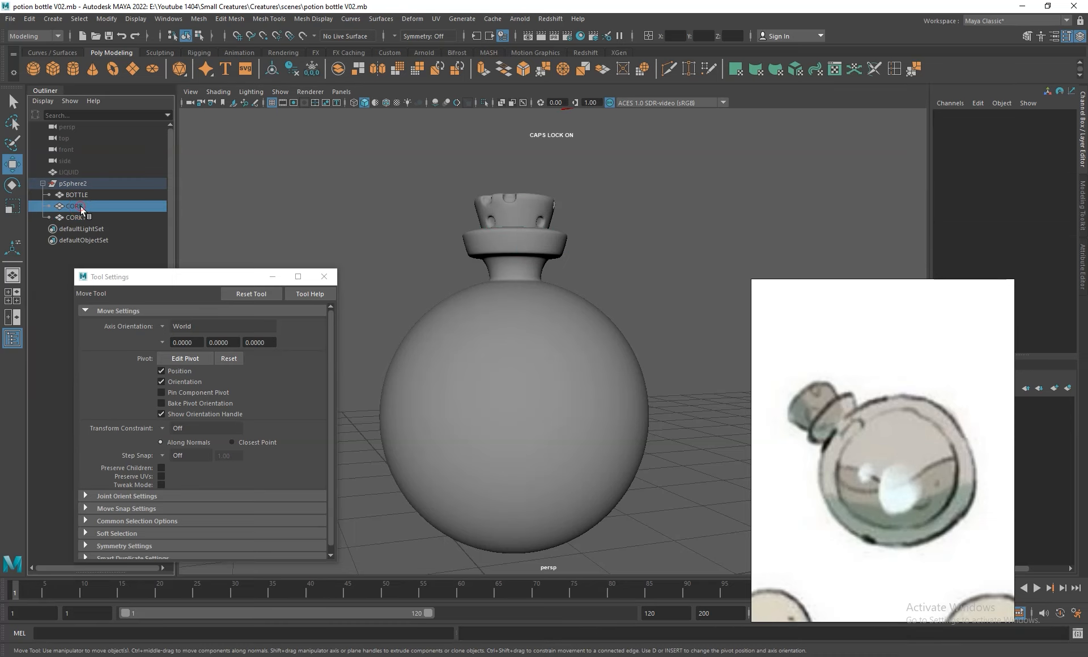
left_click(80, 171)
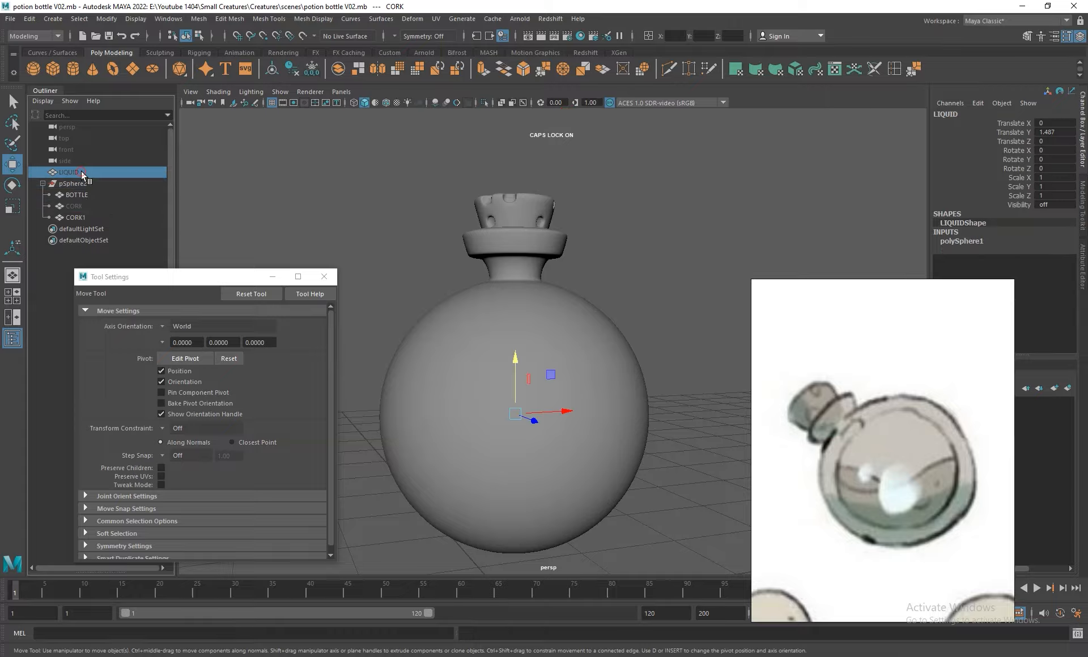
key("h")
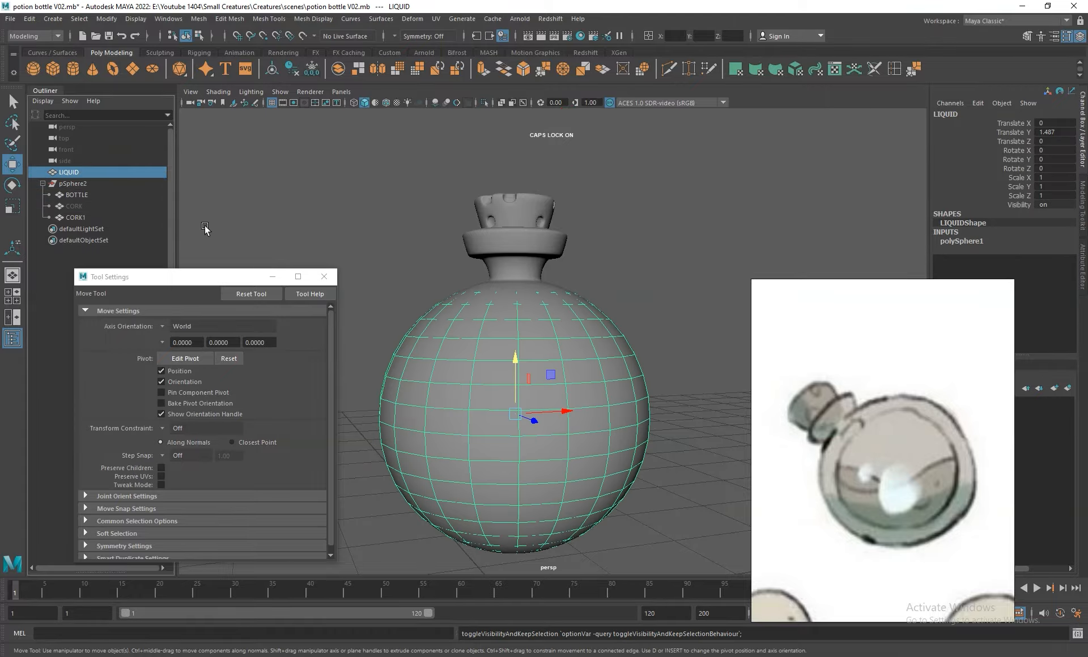
key("Delete")
- Duplicate the BOTTLE mesh and hide the original
left_click(534, 356)
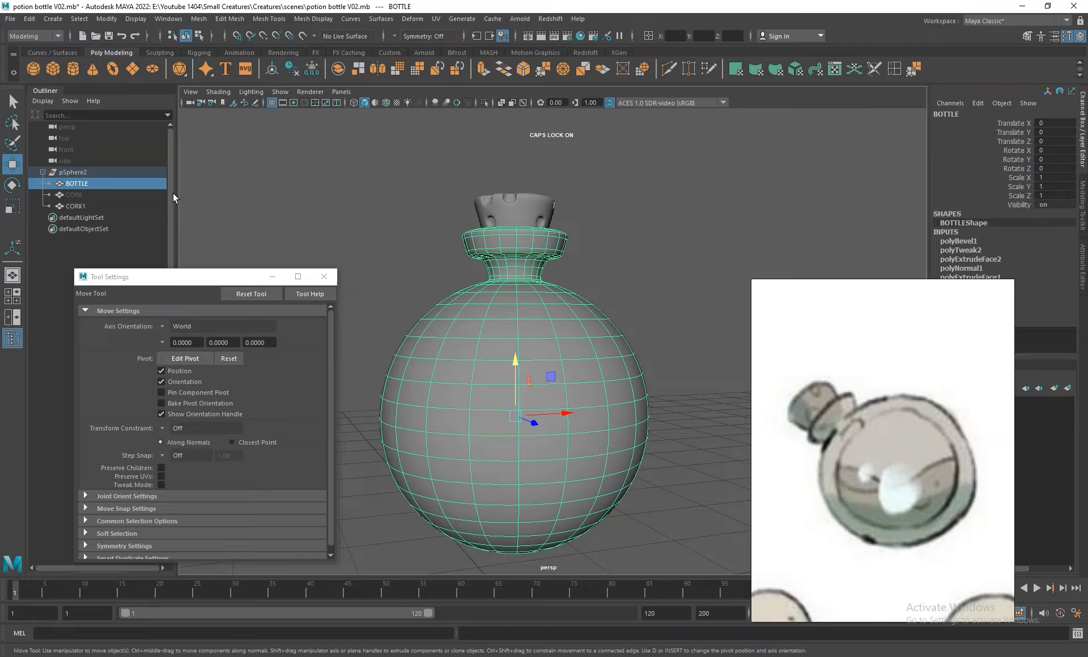
key("ctrl+d")
left_click(105, 185)
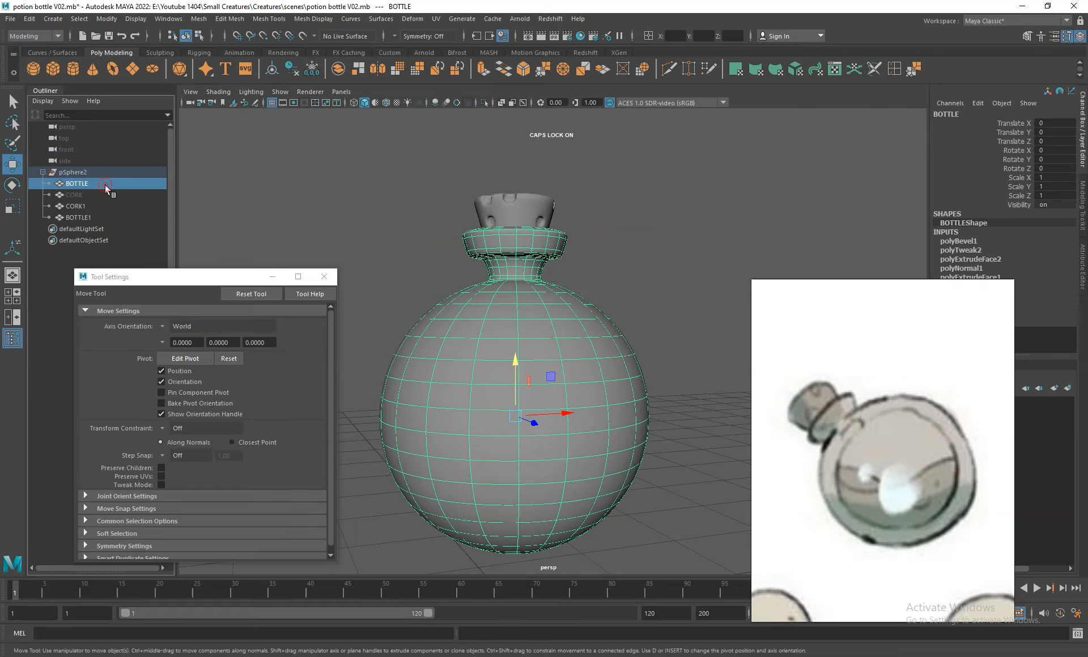
key("ctrl+h")
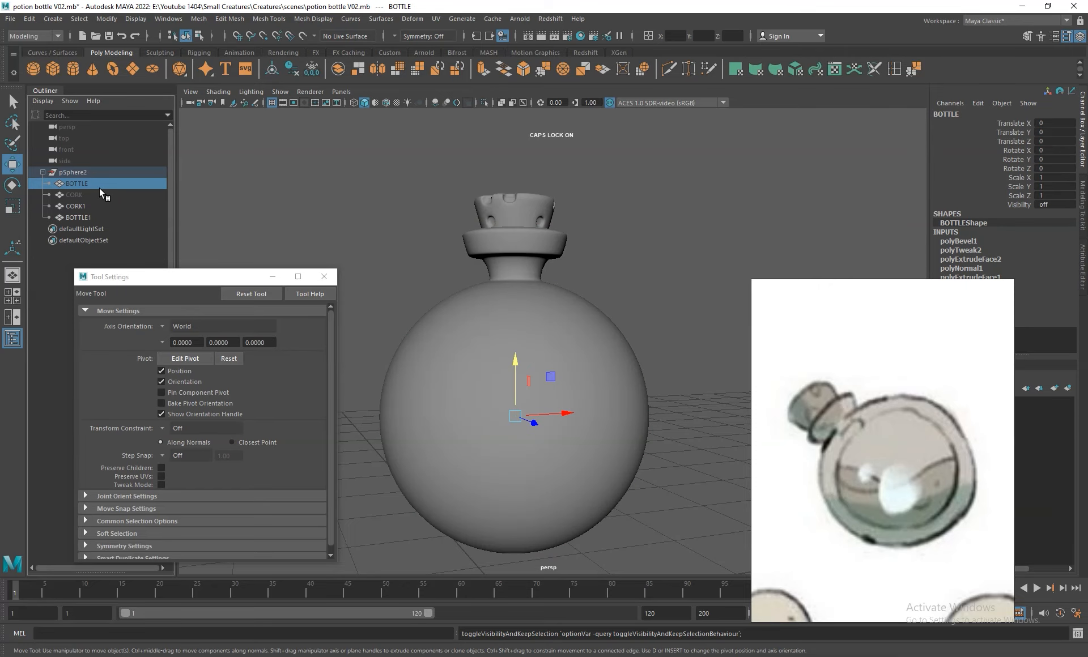
- Select all neck and lip faces of the duplicated bottle, down to the sphere's shoulder, and delete them
left_click(81, 216)
right_click_drag(512, 243, 504, 268)
left_click_drag(714, 189, 313, 307)
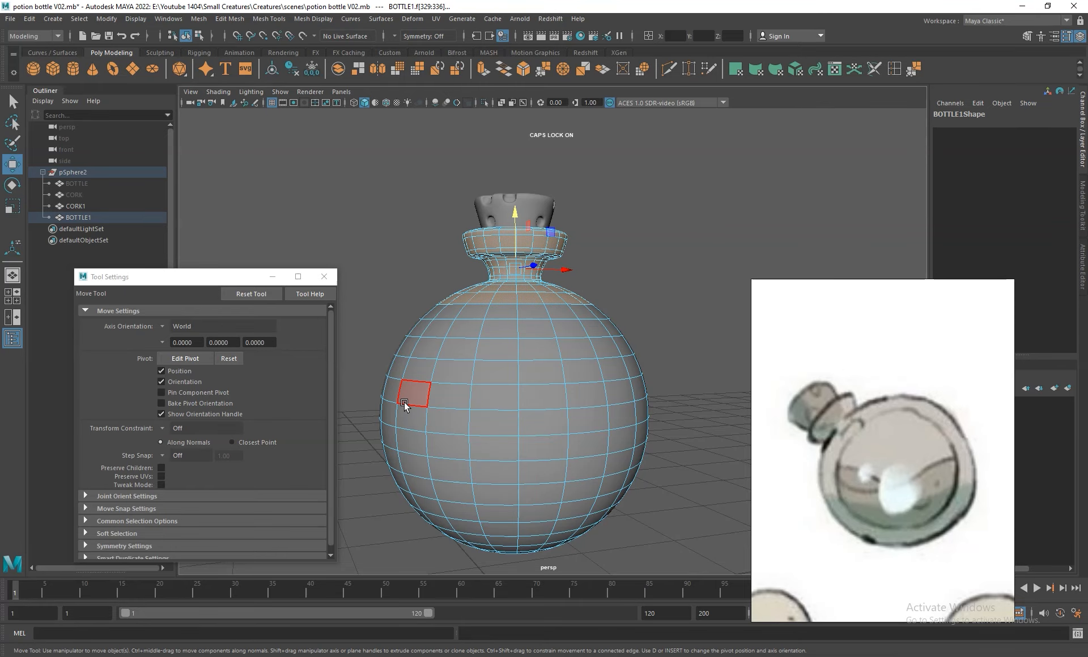
key("Delete")
- Delete the duplicate's outer shell and the face ring around the inner shell's opening, keeping only the inner sphere
left_click_drag(529, 369, 550, 355, "alt")
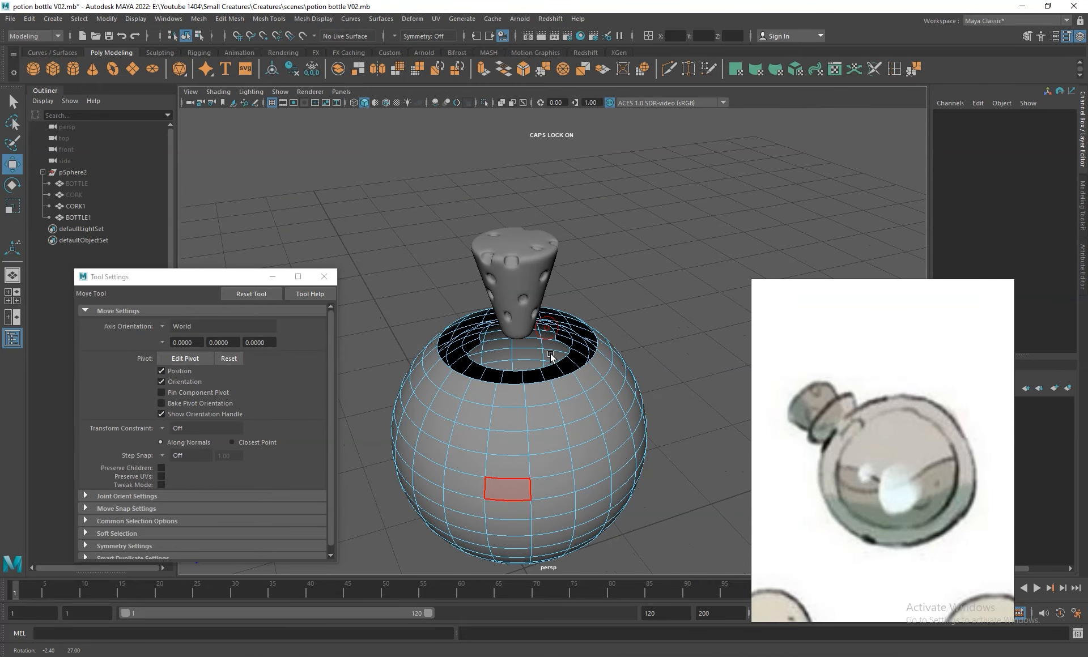
double_click(547, 371)
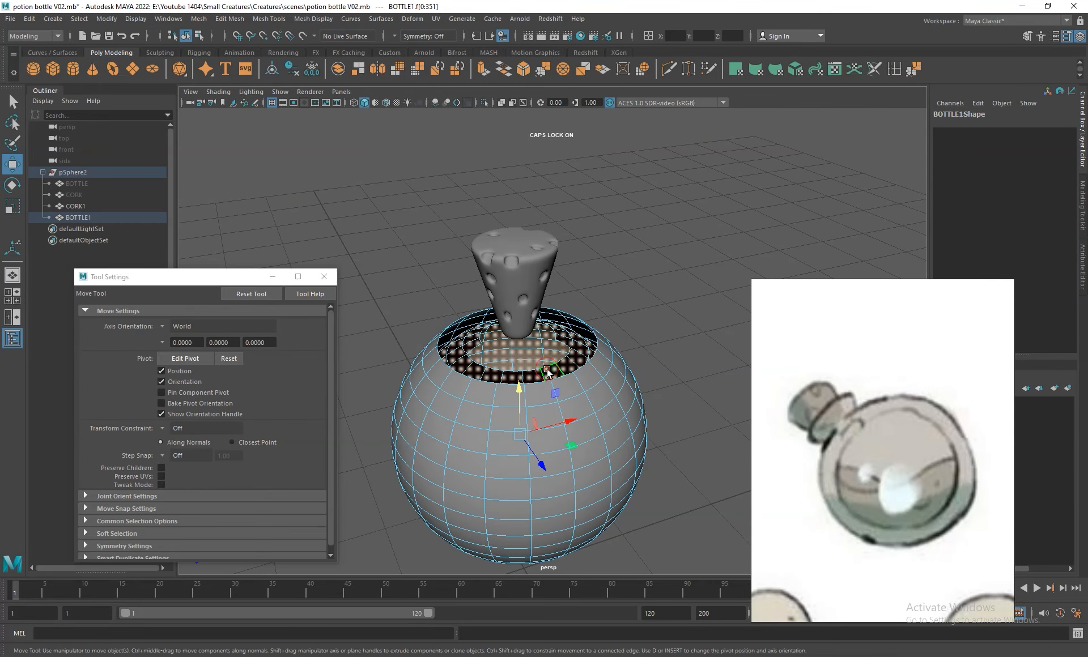
double_click(578, 390)
left_click(565, 339)
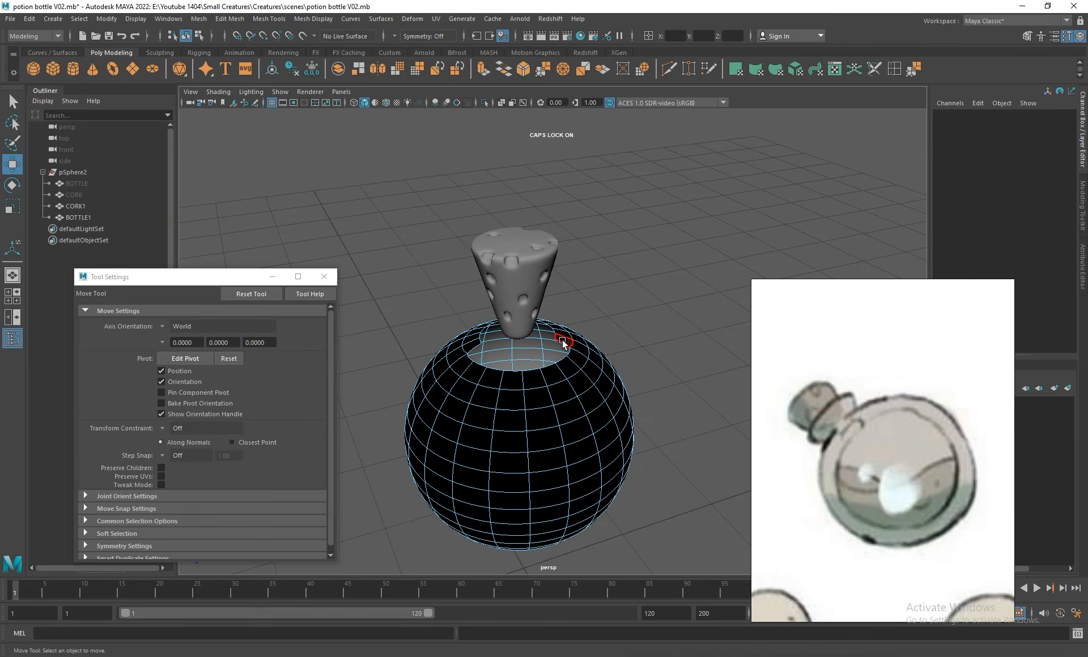
key("q")
double_click(564, 336)
key("Delete")
- Select all faces of the inner sphere, reverse their normals to face outward, and return to object mode
left_click_drag(620, 425, 574, 393, "alt")
double_click(538, 369)
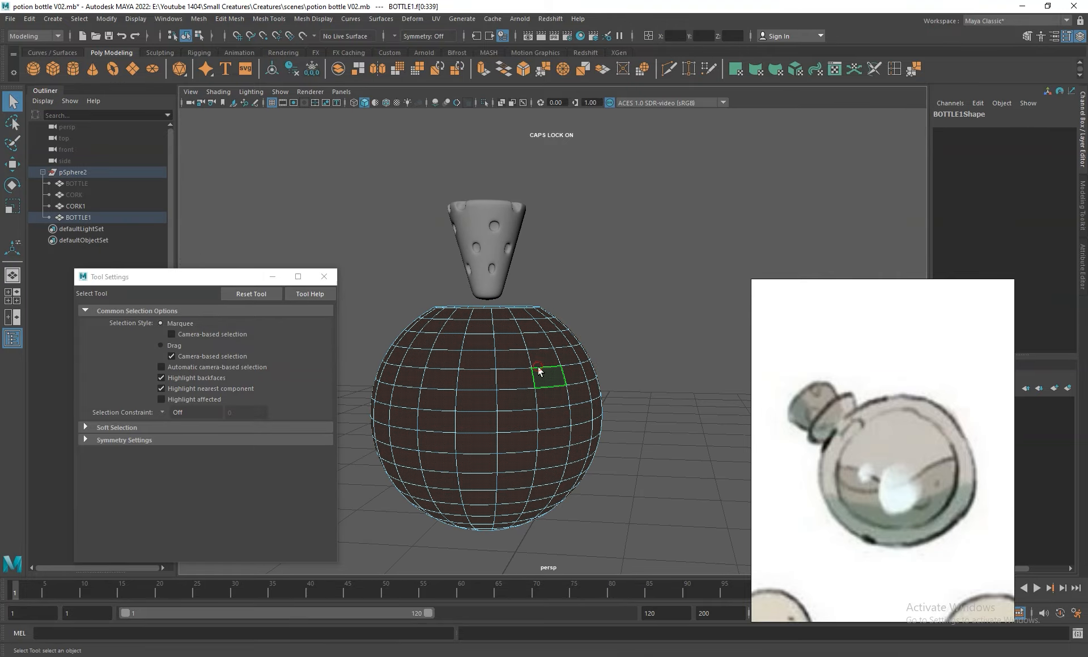
left_click(303, 19)
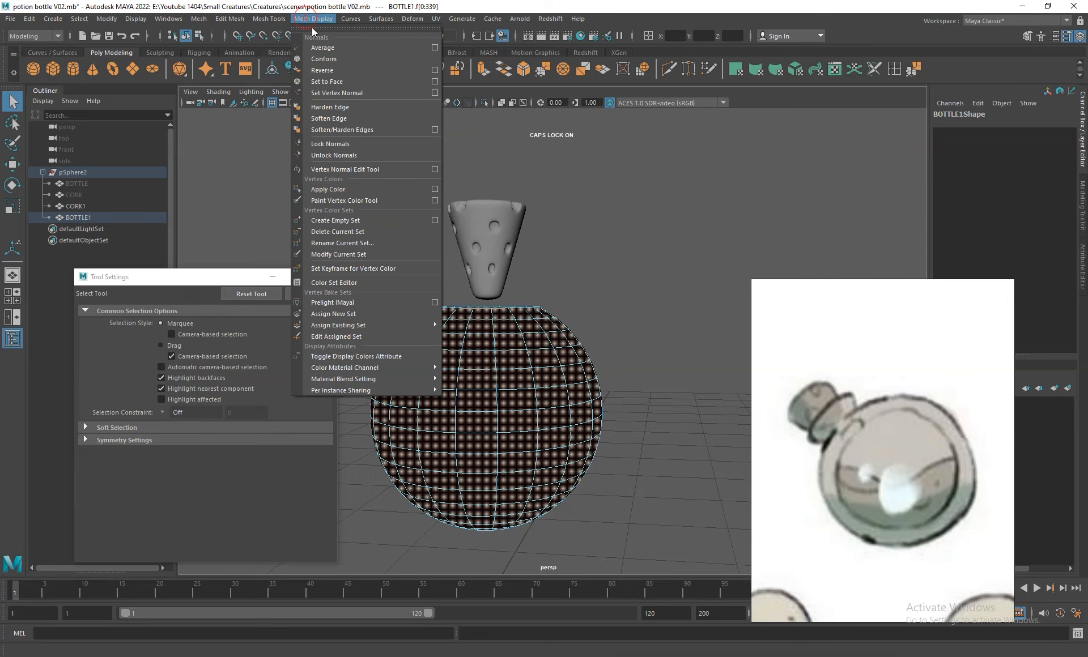
left_click(332, 73)
right_click_drag(518, 359, 634, 340)
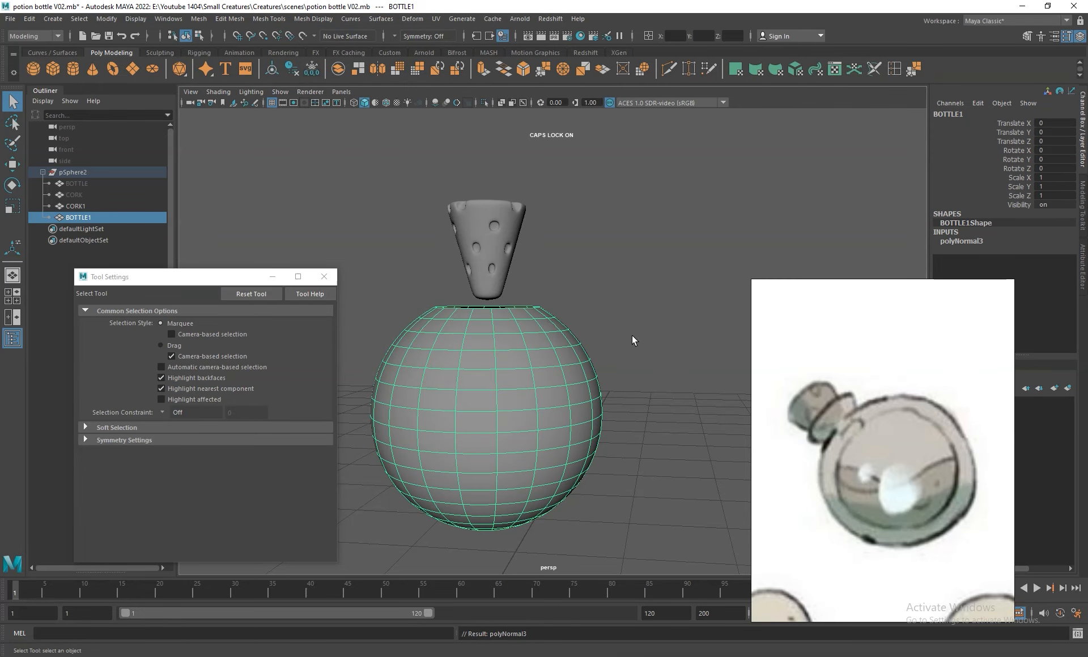
- Delete the horizontal face loop above the sphere's middle and all faces above it, leaving an open bowl for the liquid
right_click_drag(560, 350, 542, 361)
left_click(540, 359)
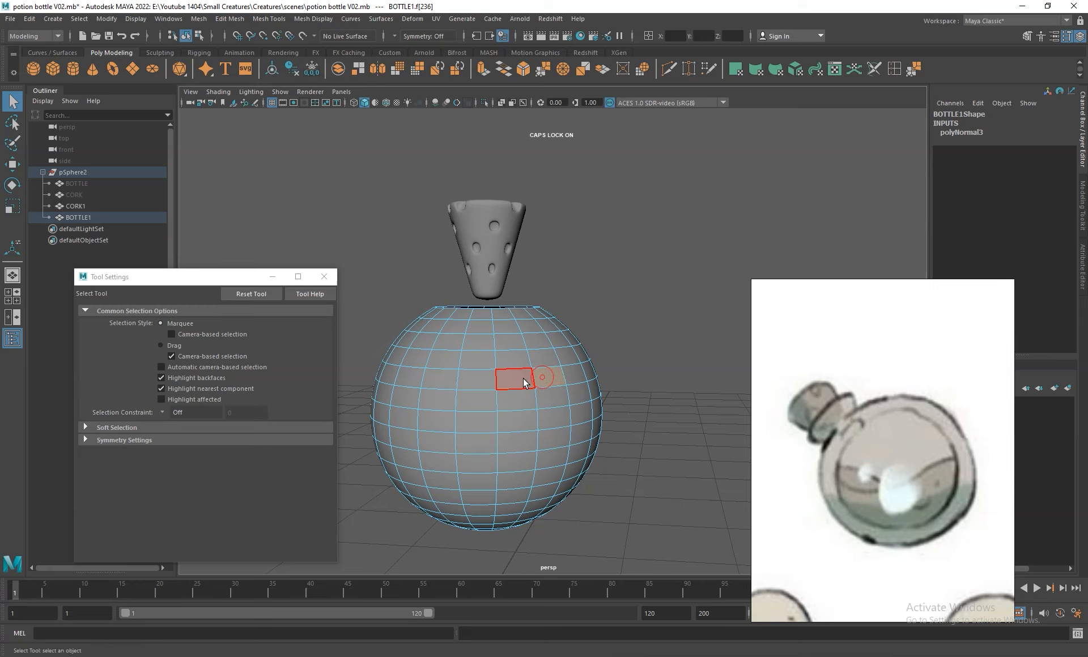
left_click_drag(546, 394, 562, 383, "alt")
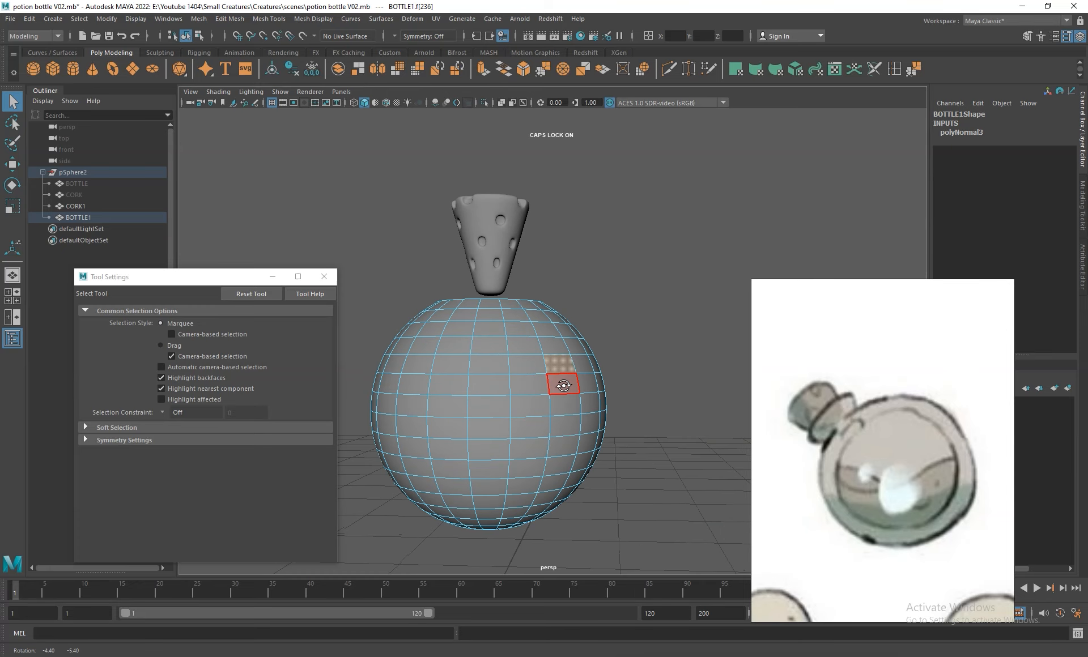
double_click(534, 367)
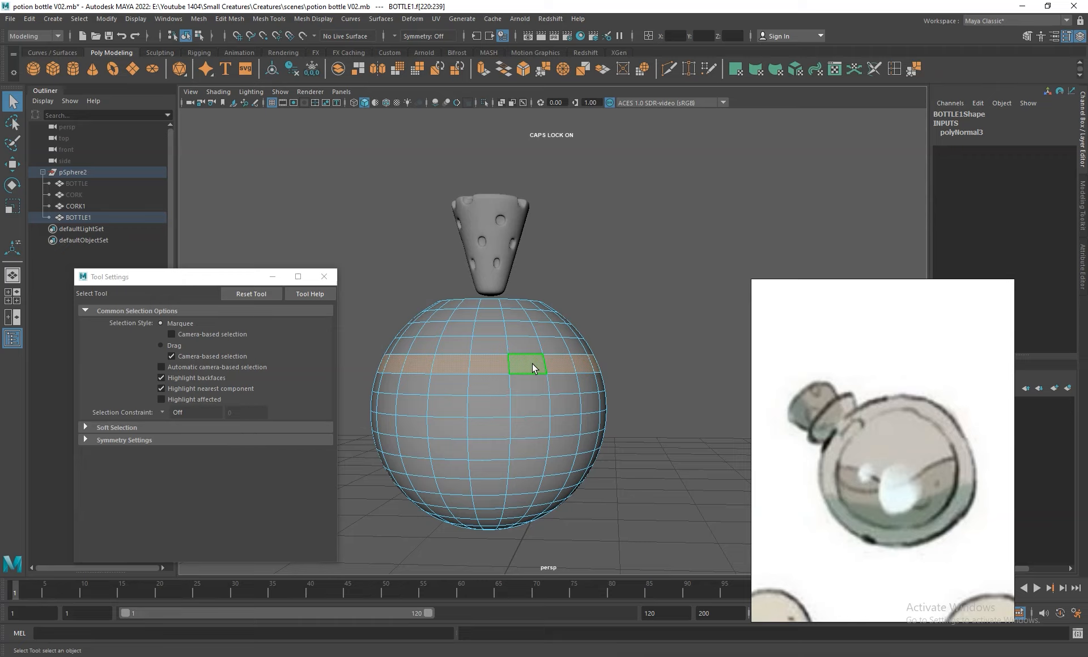
key("Delete")
left_click_drag(674, 255, 341, 357)
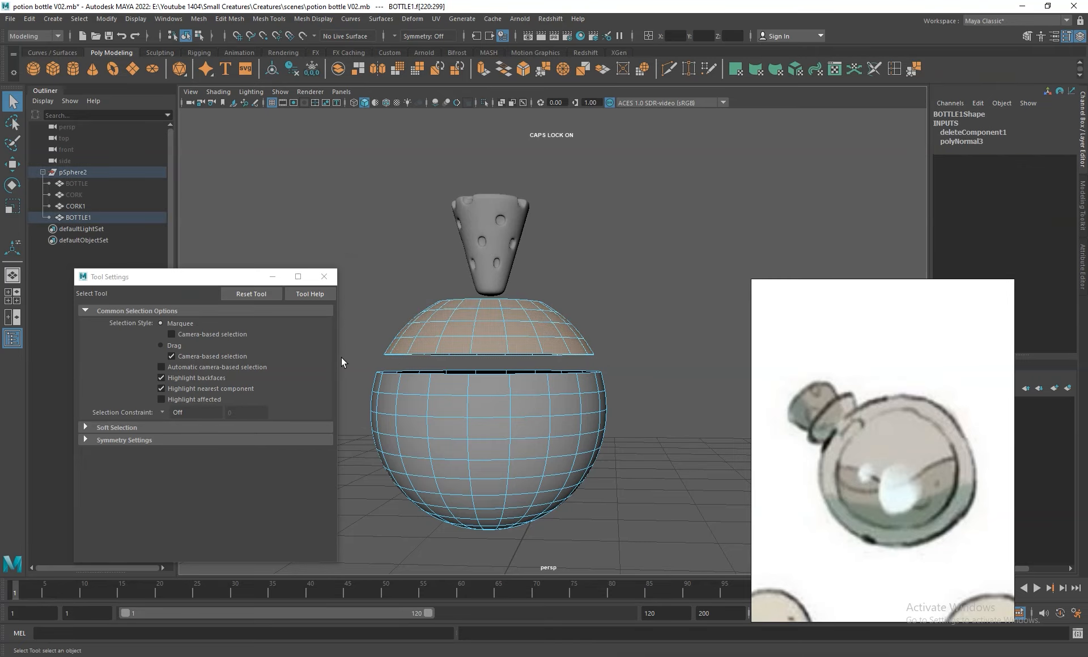
key("Delete")
right_click_drag(527, 387, 572, 341)
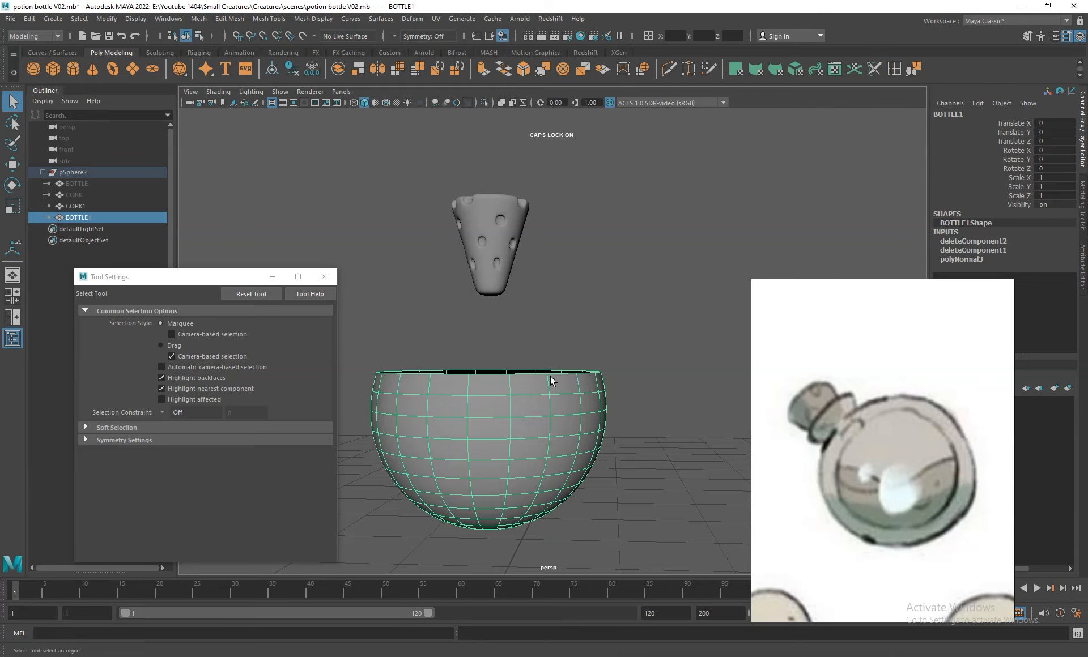
- Scale the liquid bowl uniformly to 0.991
left_click_drag(554, 473, 570, 416, "alt")
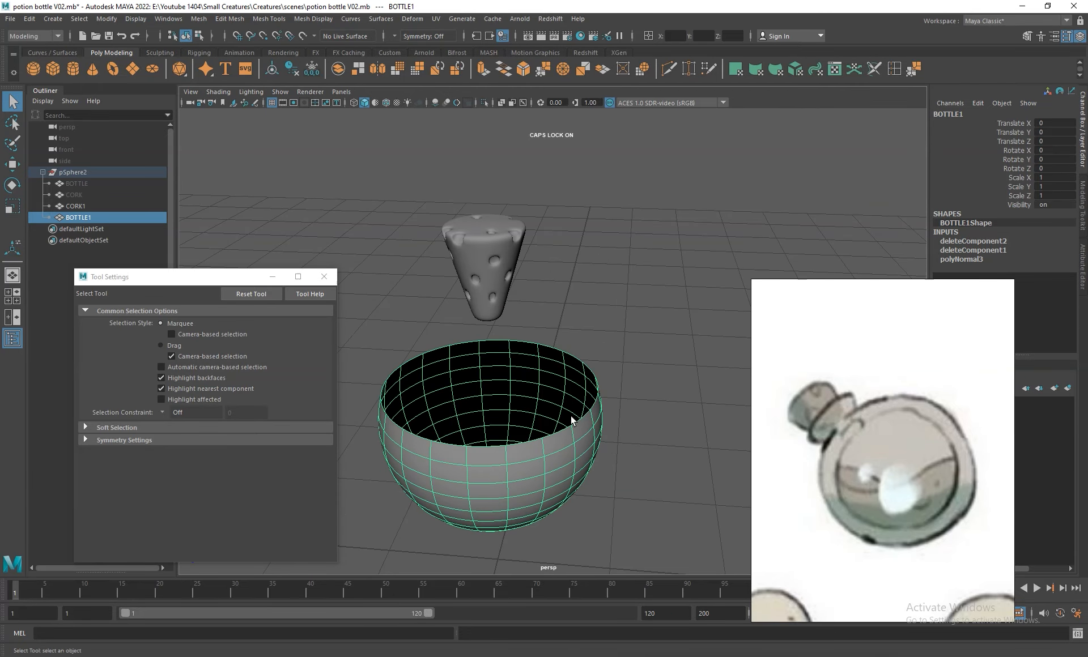
key("r")
mouse_move(491, 418)
left_mouse_down()
mouse_move(481, 429)
mouse_move(492, 418)
left_mouse_up()
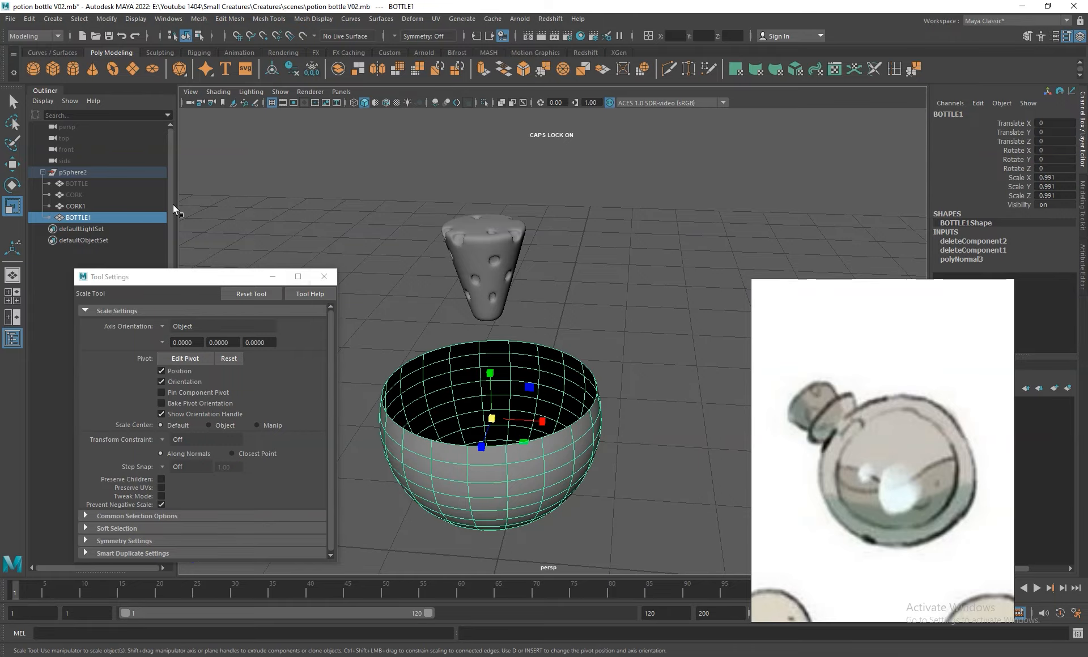
- Temporarily show the original BOTTLE and examine the gap between glass and liquid in wireframe and shaded view
left_click(77, 184)
key("h")
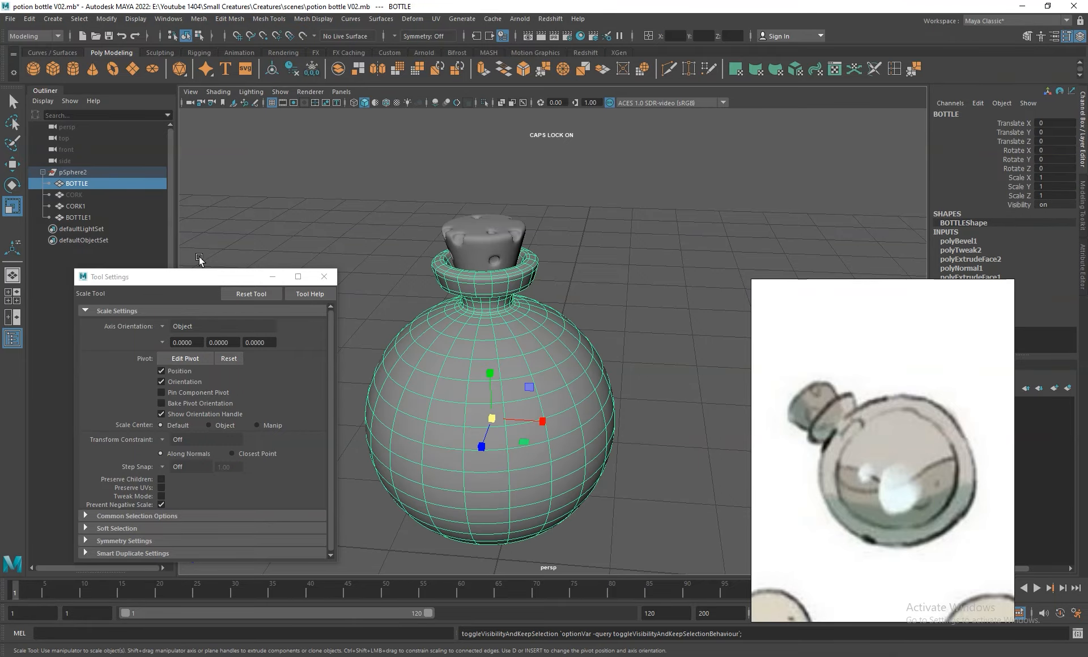
left_click(352, 102)
scroll(626, 517, "up", 5)
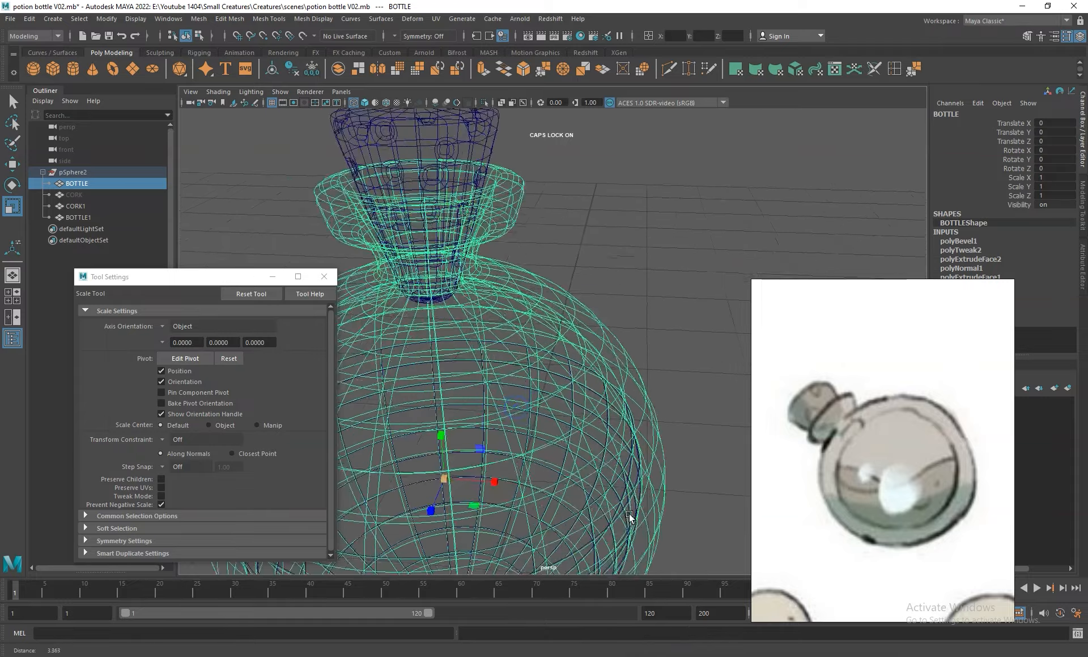
scroll(655, 468, "up", 3)
scroll(711, 500, "up", 4)
scroll(637, 417, "up", 2)
right_click_drag(648, 268, 311, 224, "alt")
middle_click_drag(515, 349, 583, 404, "alt")
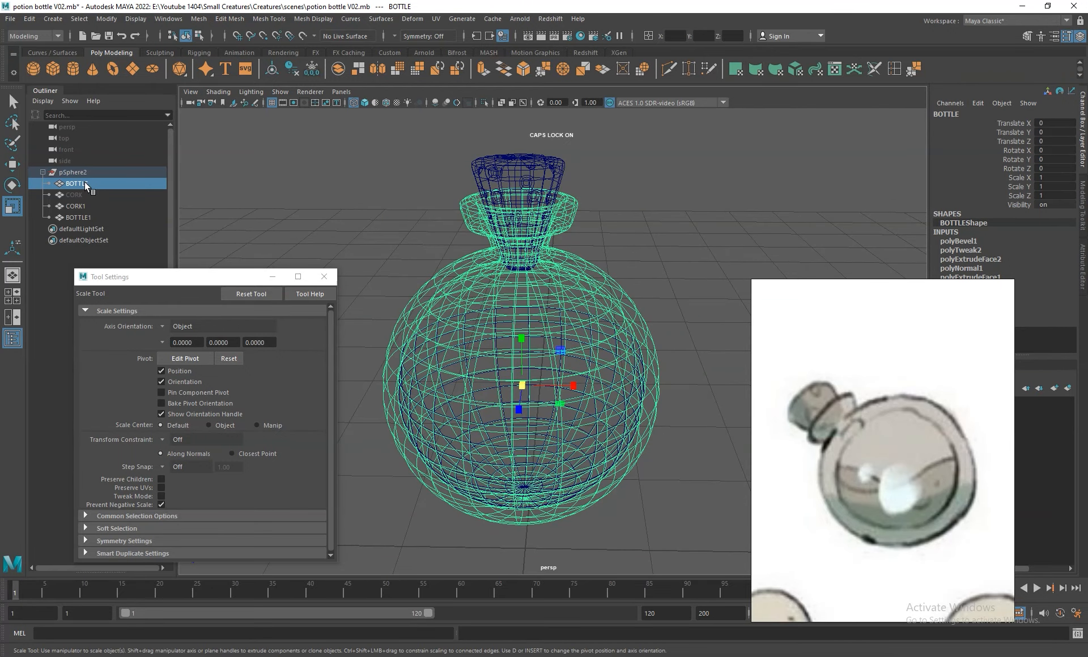
left_click(364, 103)
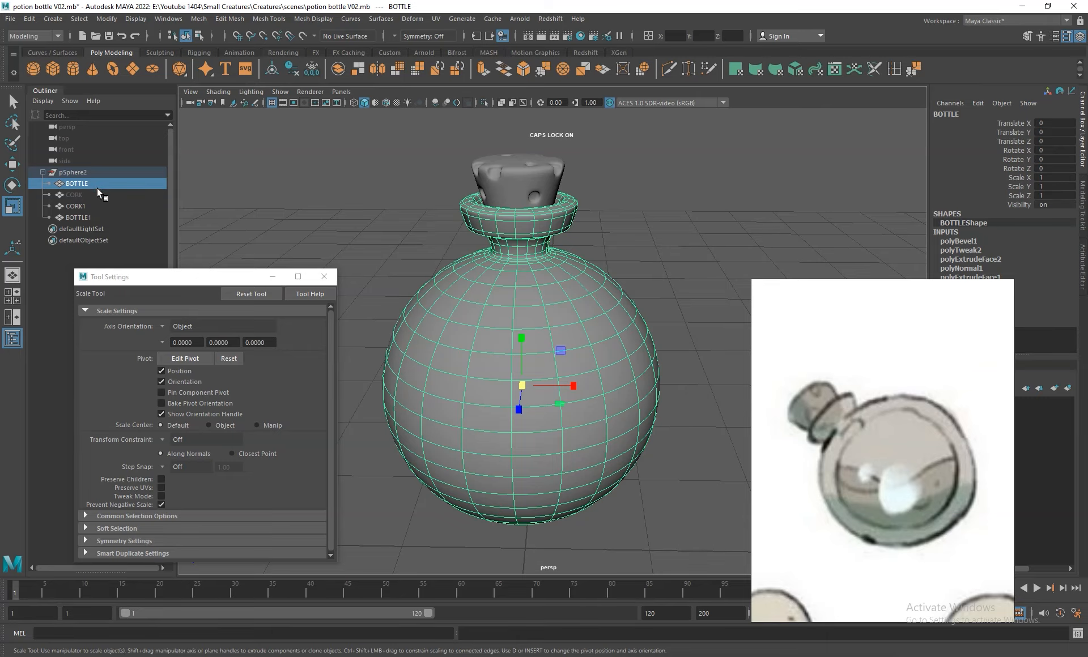
key("ctrl+h")
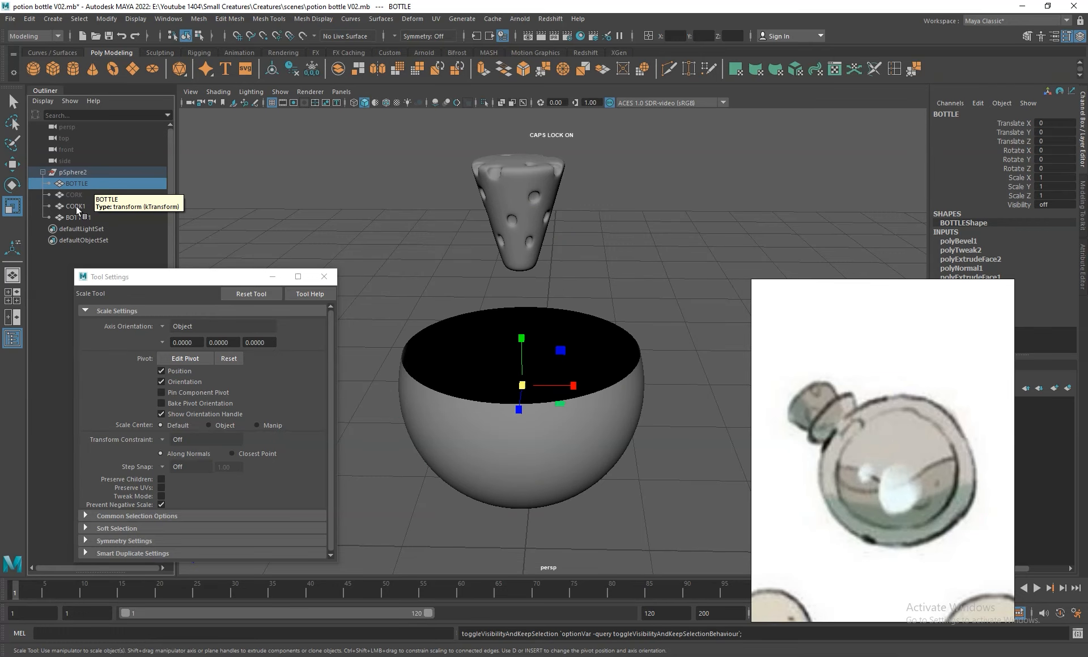
- Select the open liquid bowl and duplicate it
left_click(76, 206)
left_click(583, 408)
left_click_drag(612, 428, 654, 375, "alt")
right_click_drag(623, 365, 664, 337)
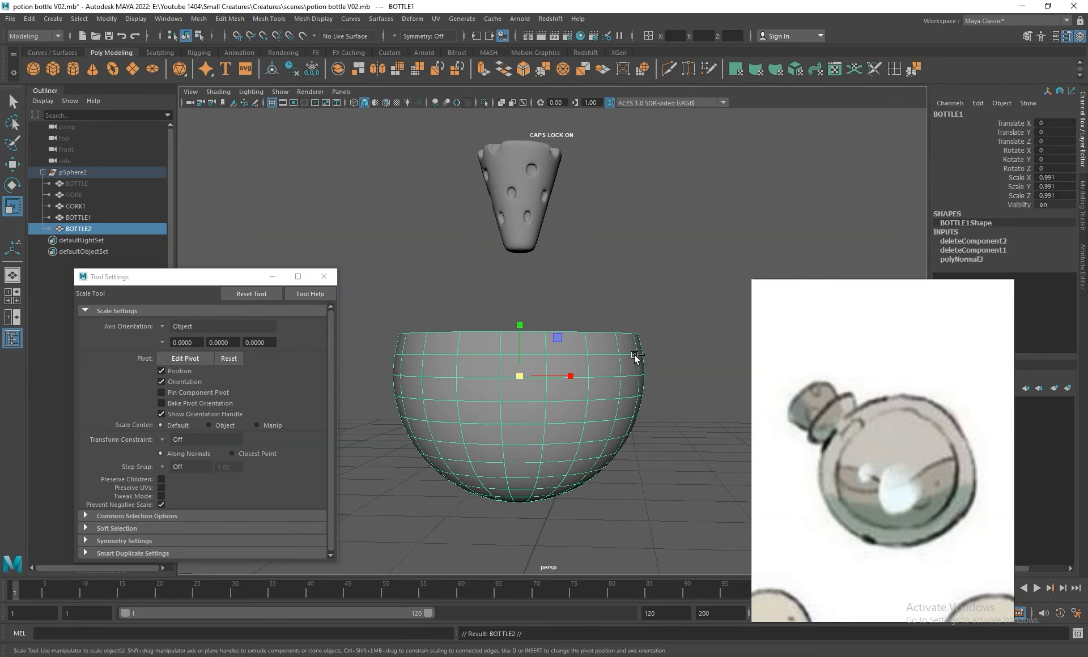
- Rename the BOTTLE1 bowl as BASE and make it the live surface
double_click(89, 218)
type("BASE")
key("Return")
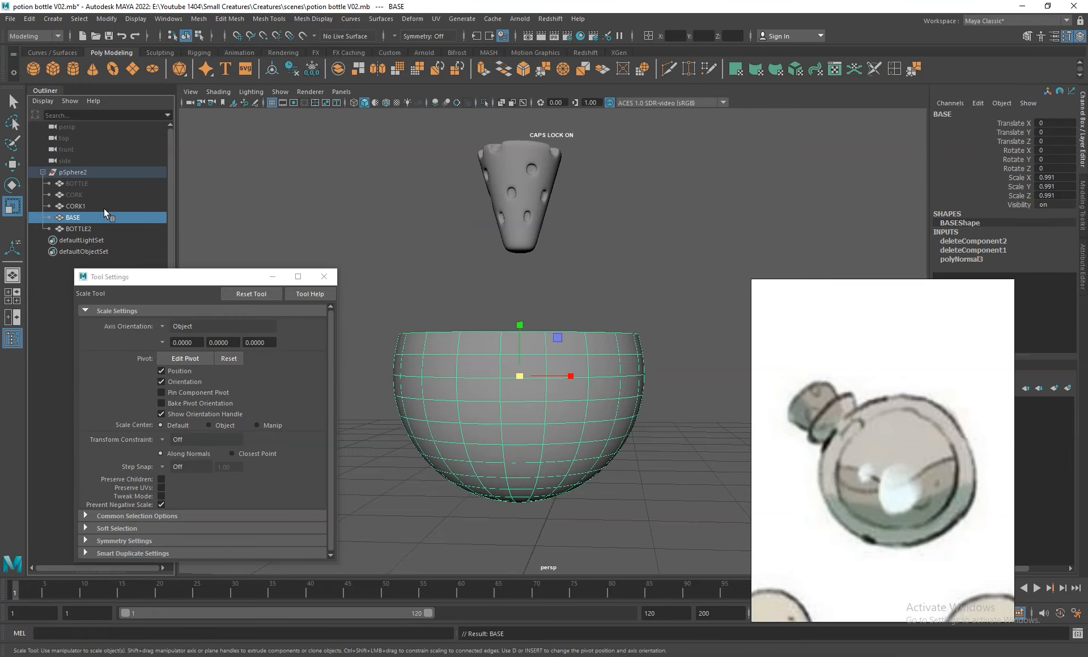
left_click(300, 35)
- Rename the duplicate bowl BOTTLE2 as LIQUID
left_click(95, 228)
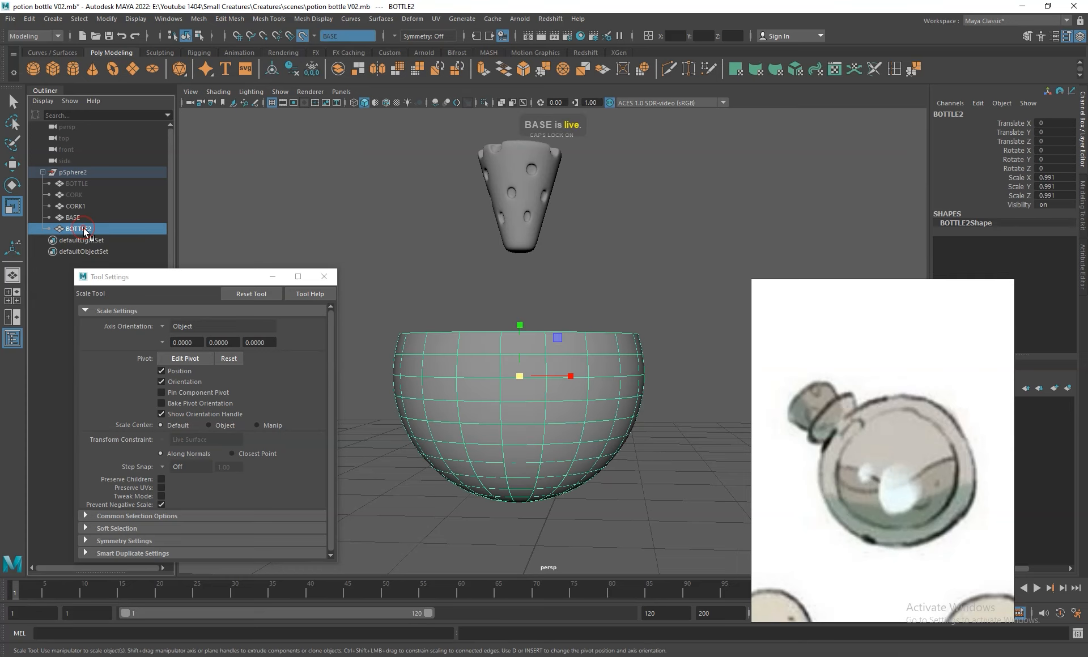
double_click(83, 227)
type("LIQUID")
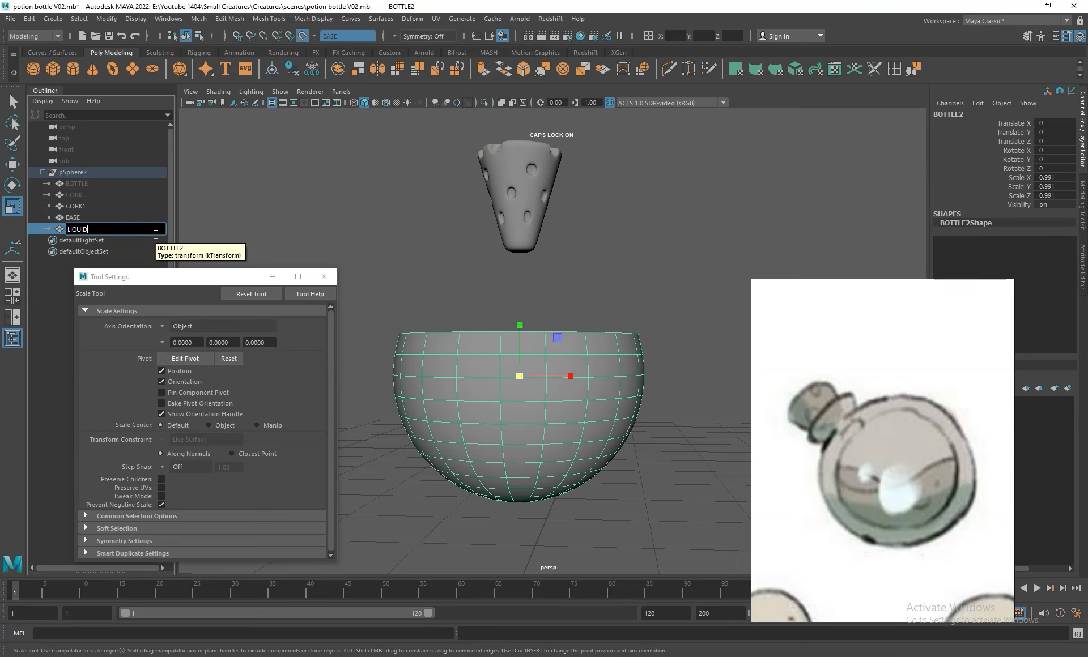
key("Return")
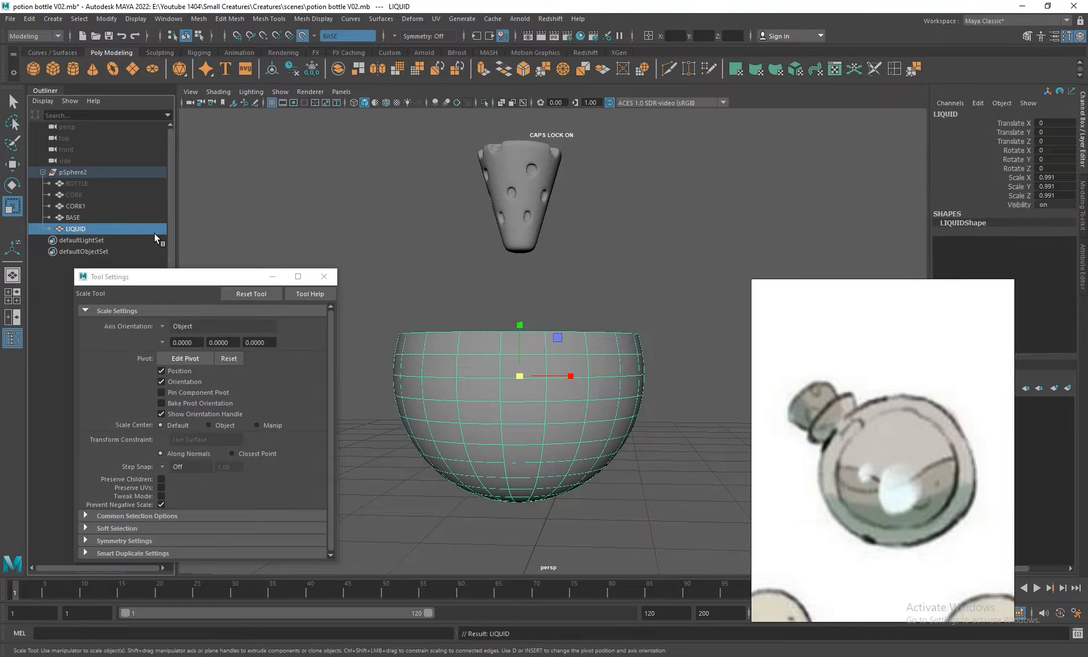
- Start Quad Draw on the LIQUID bowl and turn off its smooth preview
scroll(533, 343, "up", 2)
left_click_drag(550, 367, 562, 403, "alt")
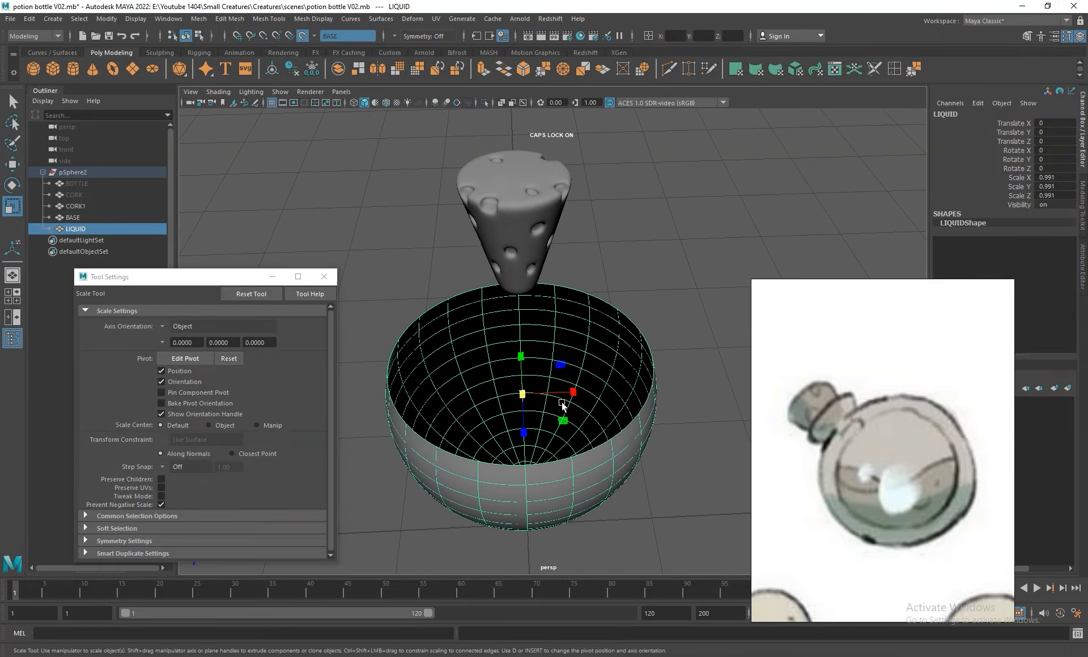
left_click(74, 217)
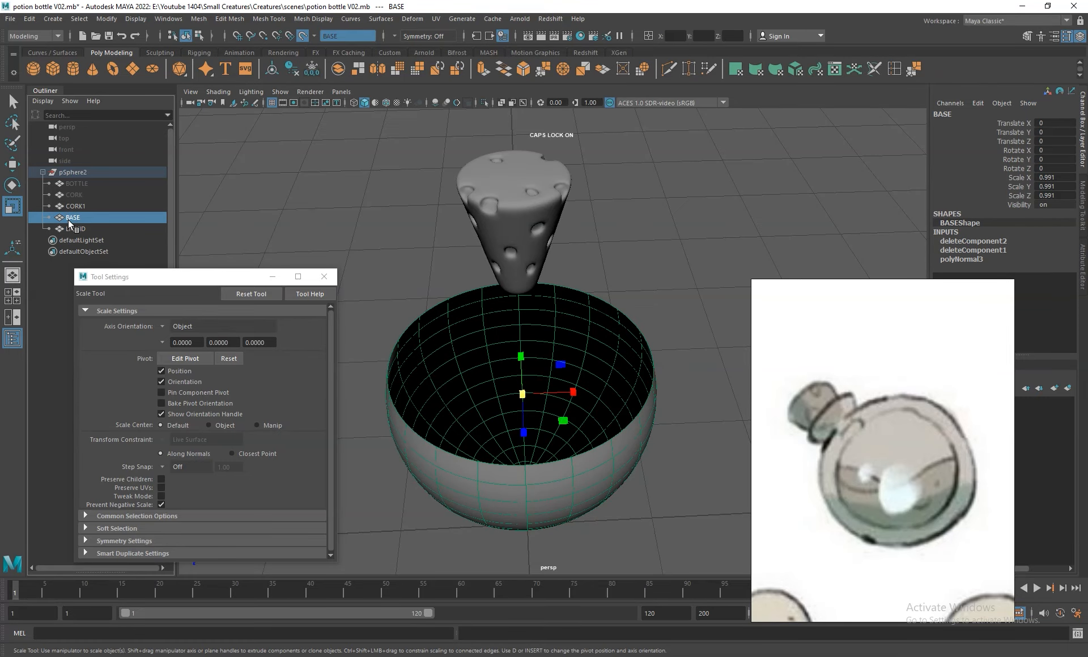
left_click(73, 229)
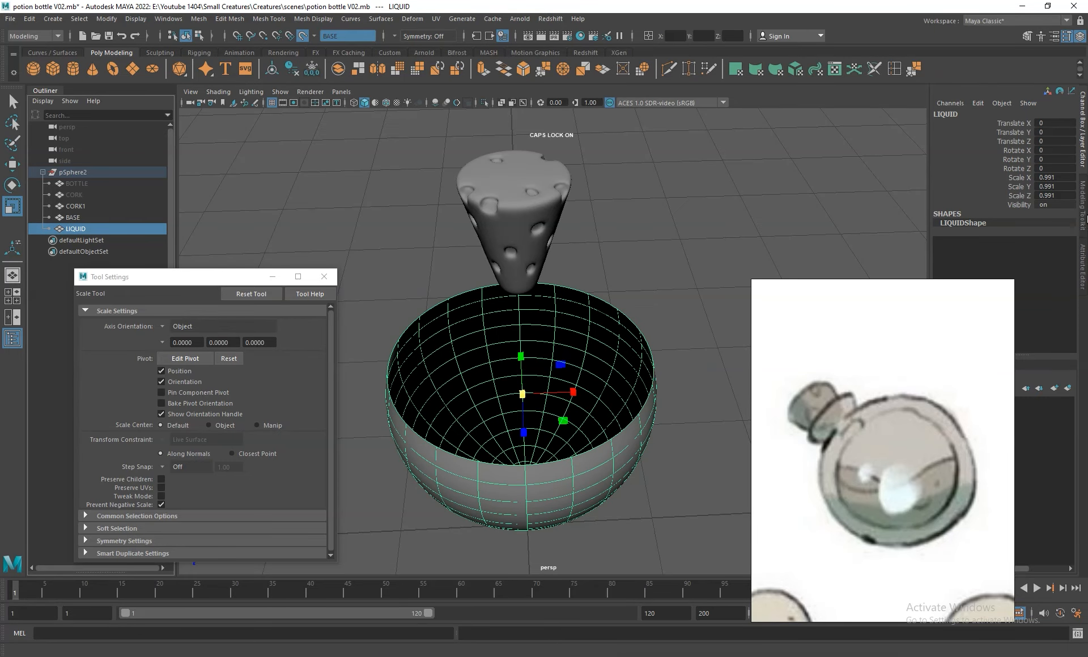
left_click(1084, 218)
left_click(1046, 442)
left_click_drag(613, 430, 608, 393, "alt")
key("1")
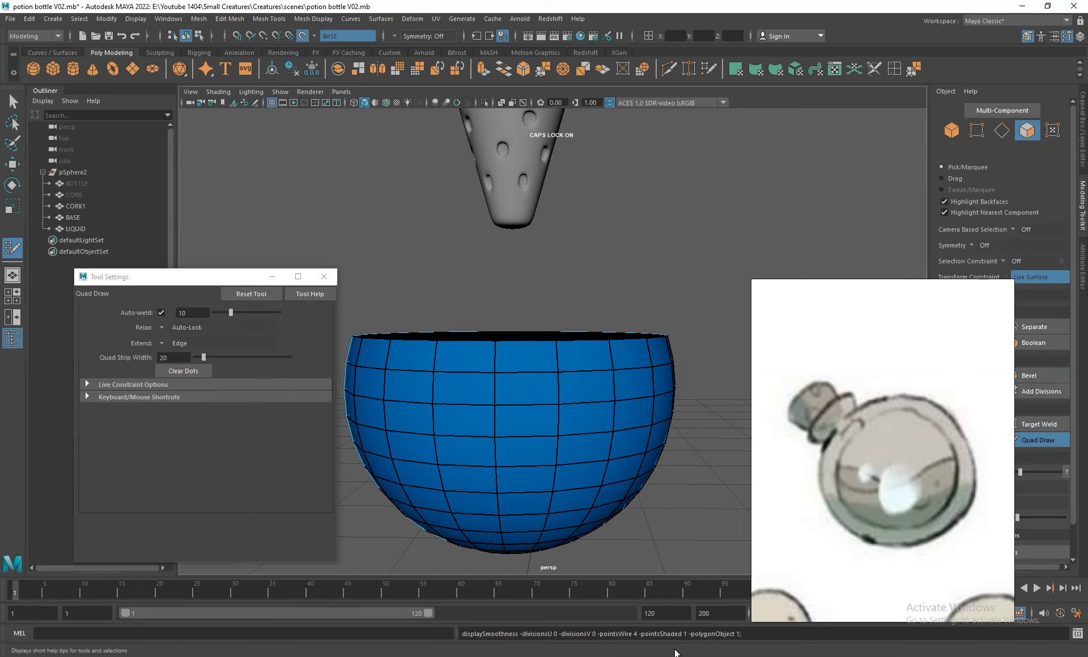
- Try moving the upper front faces of LIQUID down along the live BASE surface
left_click_drag(568, 414, 549, 352, "alt")
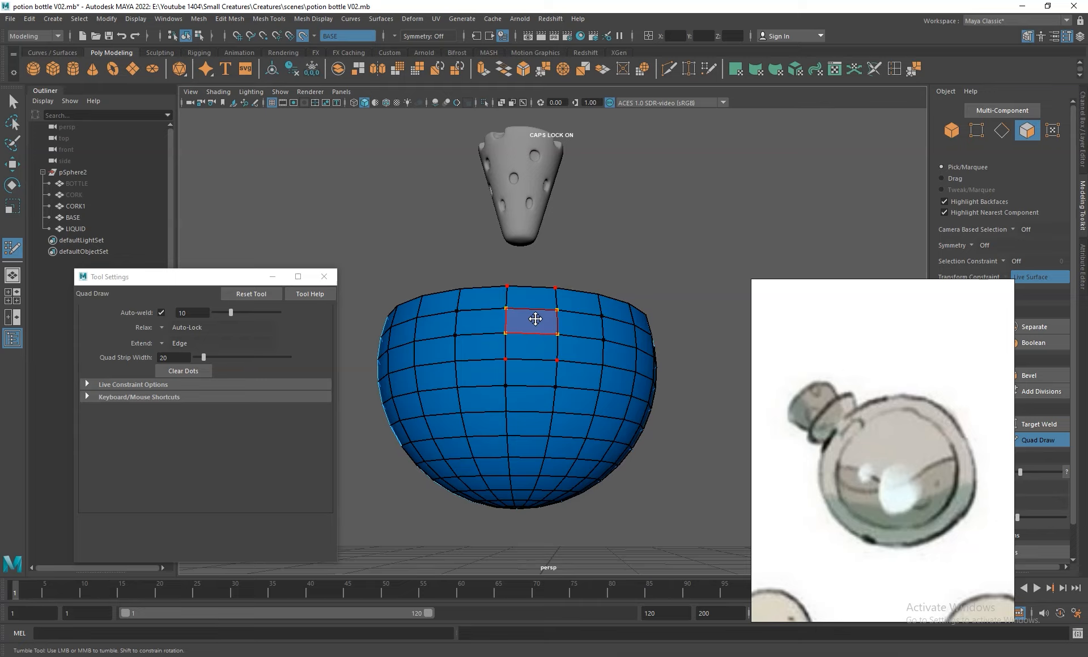
left_click_drag(535, 319, 535, 331)
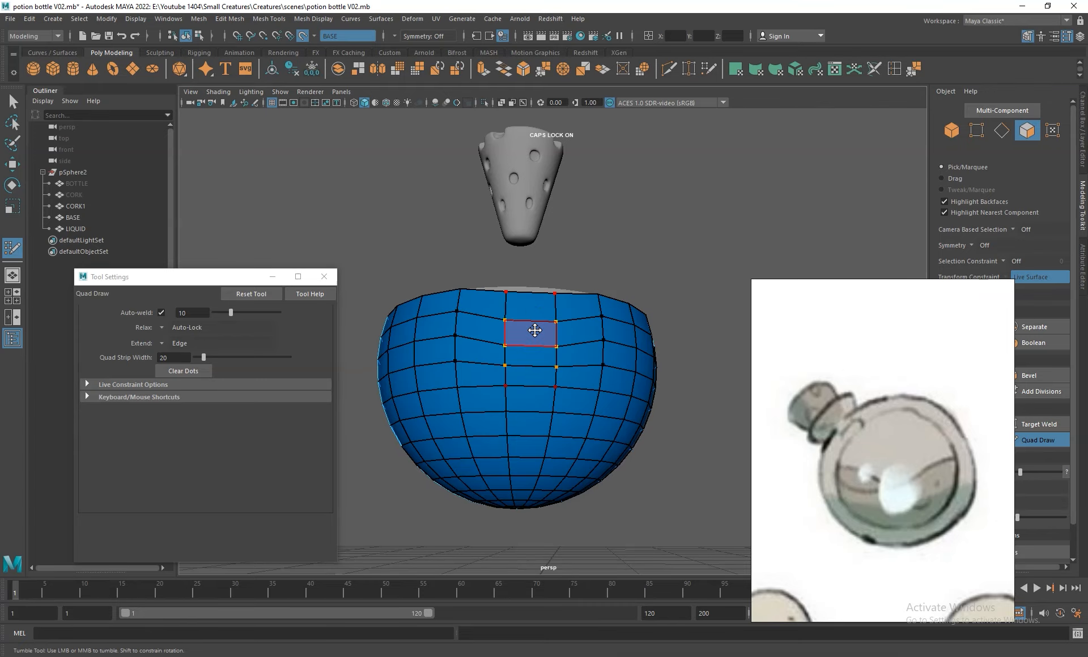
- Insert an edge loop just below the rim of LIQUID and delete the thin strip of faces above it
left_click_drag(602, 381, 585, 364, "alt")
left_click(551, 356, "ctrl")
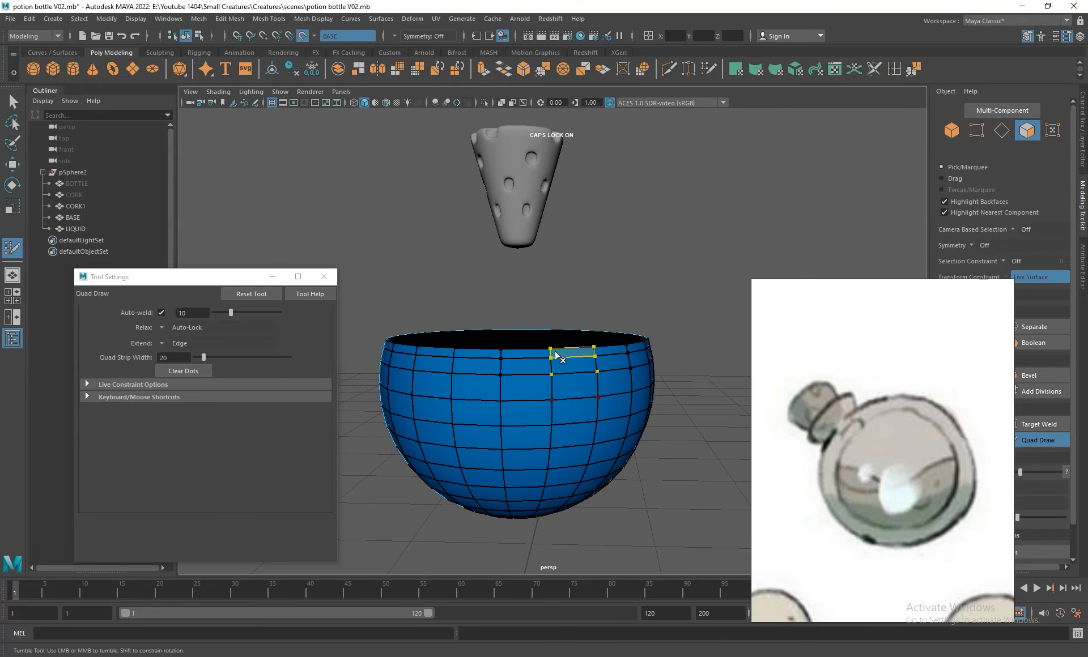
left_click(558, 348, "ctrl+shift")
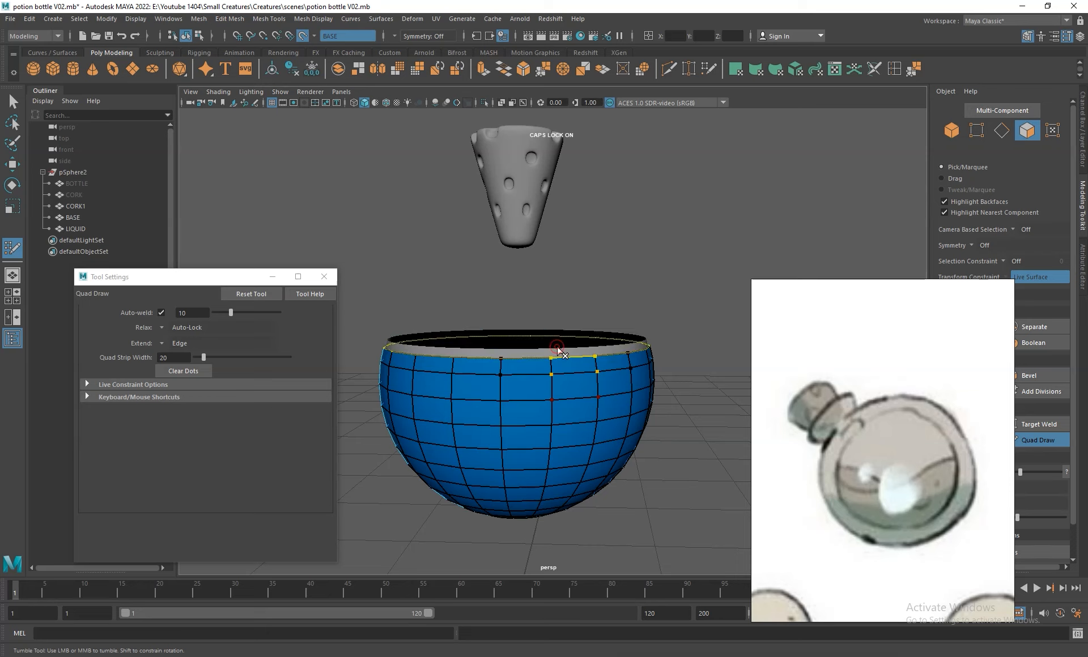
- Pull the upper edge of LIQUID down along BASE on one side to form a wide dip
mouse_move(599, 437)
left_mouse_down("alt")
mouse_move(573, 362)
mouse_move(590, 359)
left_mouse_up("alt")
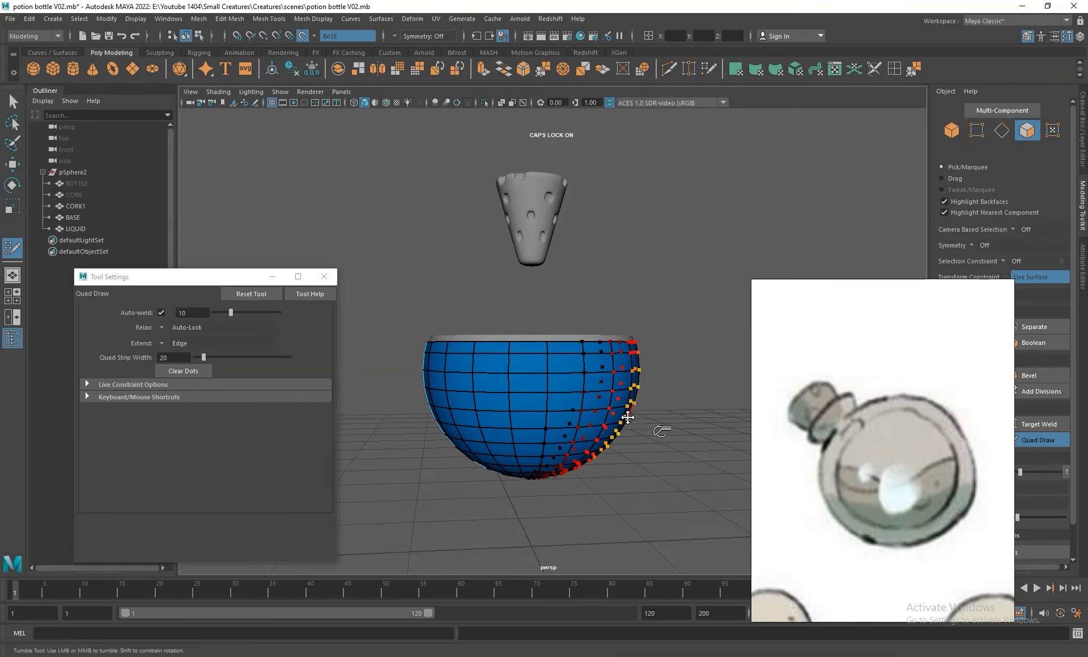
scroll(591, 345, "up", 3)
left_click_drag(606, 359, 606, 444)
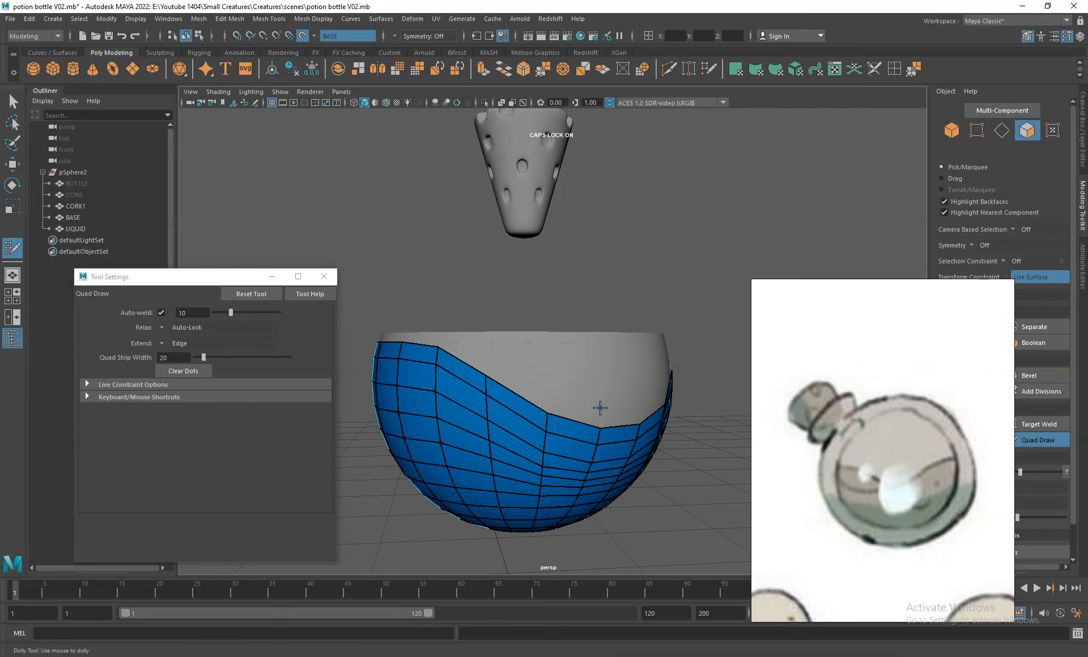
- Lower the upper edge of LIQUID on the opposite side, leaving a raised crest between the two dips
scroll(602, 413, "down", 4)
left_click_drag(571, 370, 383, 370, "alt")
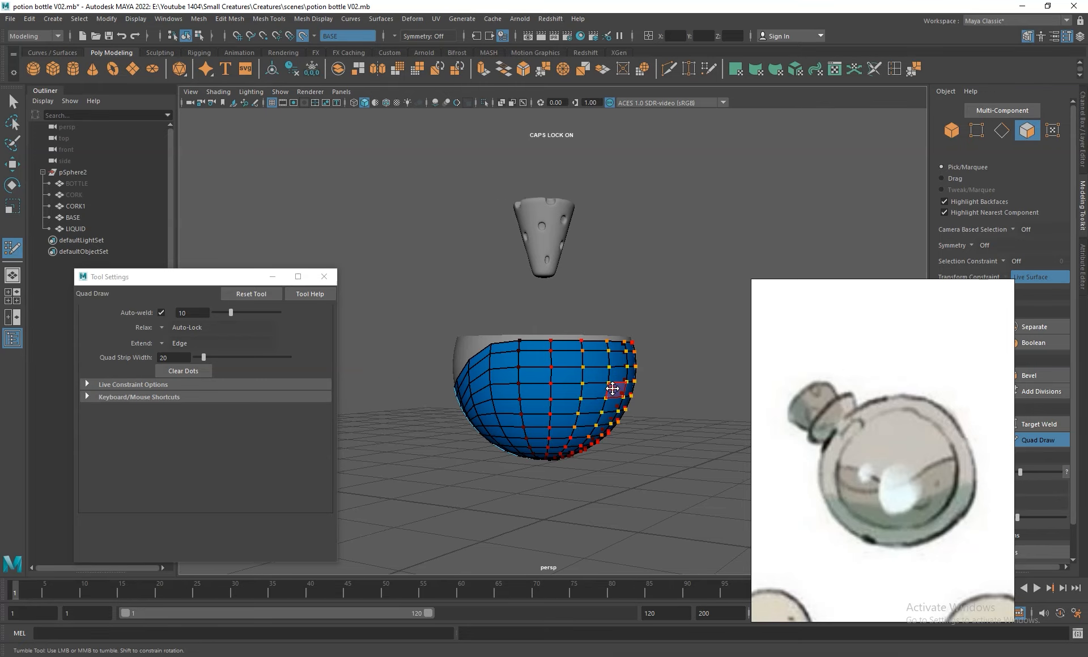
left_click_drag(612, 389, 510, 389, "alt")
mouse_move(605, 357)
left_mouse_down()
mouse_move(608, 387)
mouse_move(644, 430)
mouse_move(597, 400)
mouse_move(636, 364)
mouse_move(638, 379)
mouse_move(499, 391)
left_mouse_up()
left_click_drag(491, 340, 491, 357)
left_click_drag(634, 395, 450, 395, "alt")
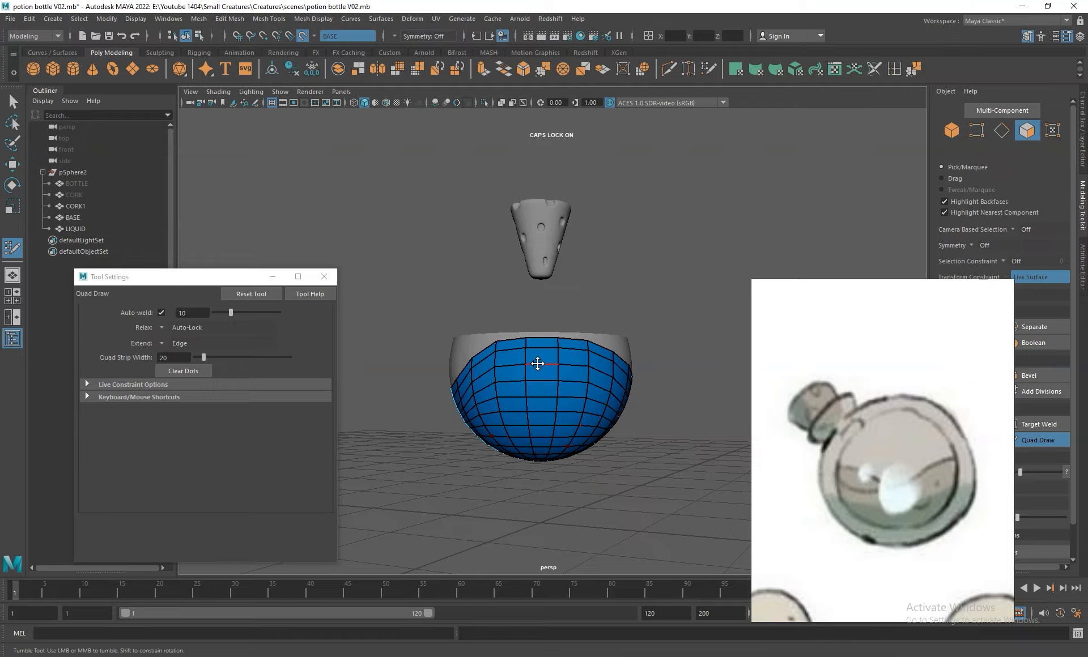
- Refine the wavy upper edge of LIQUID and even out its faces along the live BASE surface
mouse_move(537, 362)
right_mouse_down("alt")
mouse_move(592, 417)
mouse_move(498, 349)
right_mouse_up("alt")
mouse_move(498, 349)
left_mouse_down("alt")
mouse_move(694, 357)
mouse_move(544, 358)
left_mouse_up("alt")
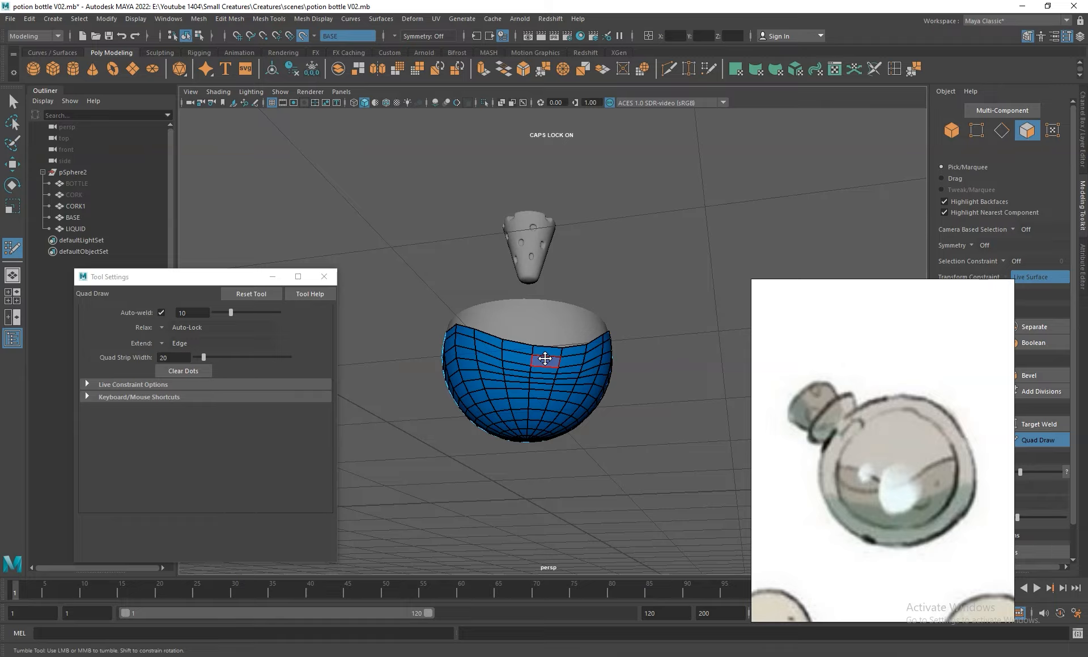
mouse_move(606, 461)
left_mouse_down("alt")
mouse_move(614, 414)
mouse_move(590, 374)
left_mouse_up("alt")
mouse_move(527, 334)
left_mouse_down("shift")
mouse_move(506, 363)
mouse_move(529, 300)
left_mouse_up("shift")
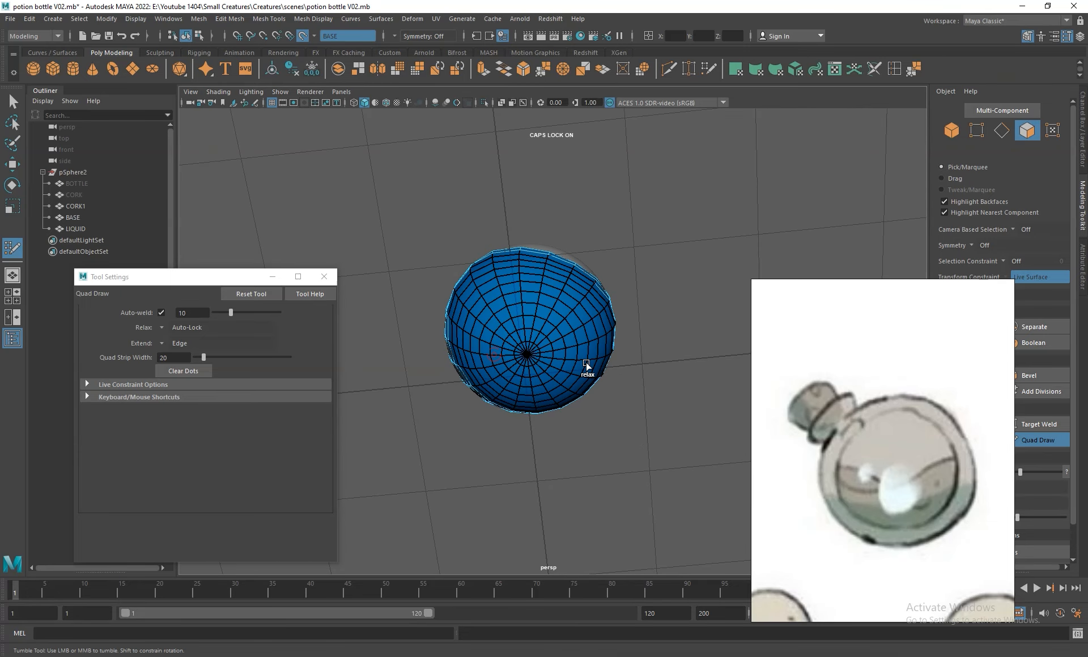